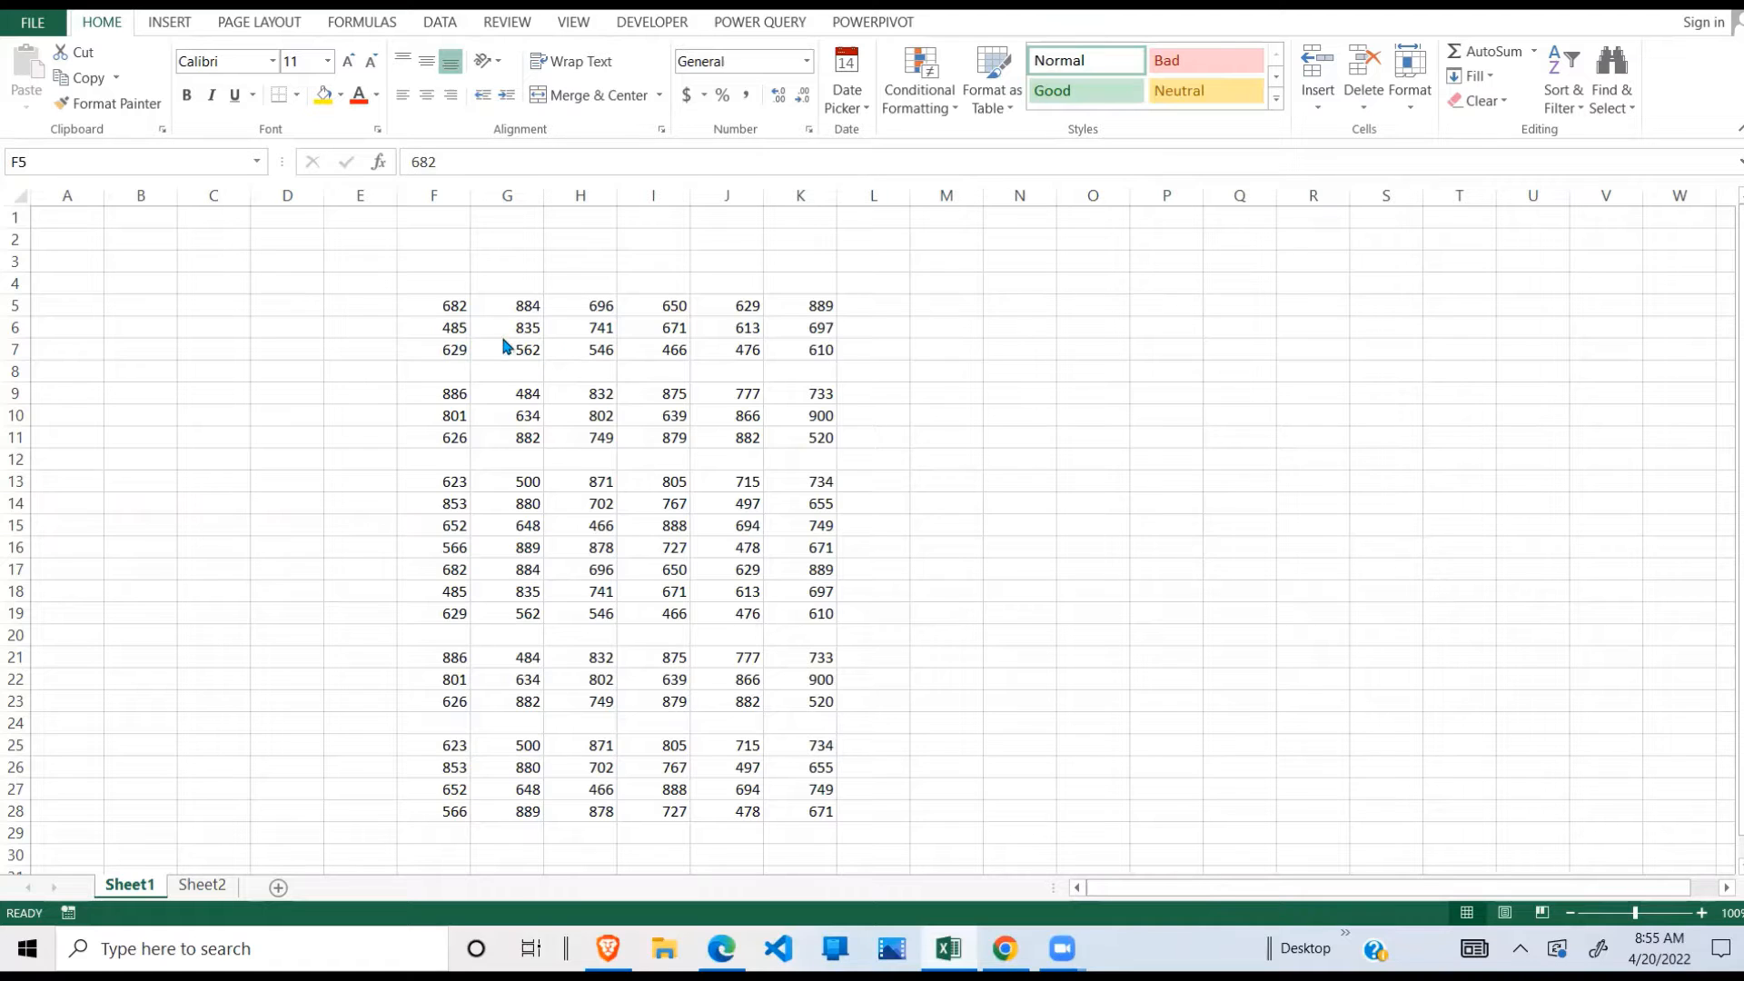
Examine the data block F5:K28 and the blank rows that interrupt it.
click(656, 400)
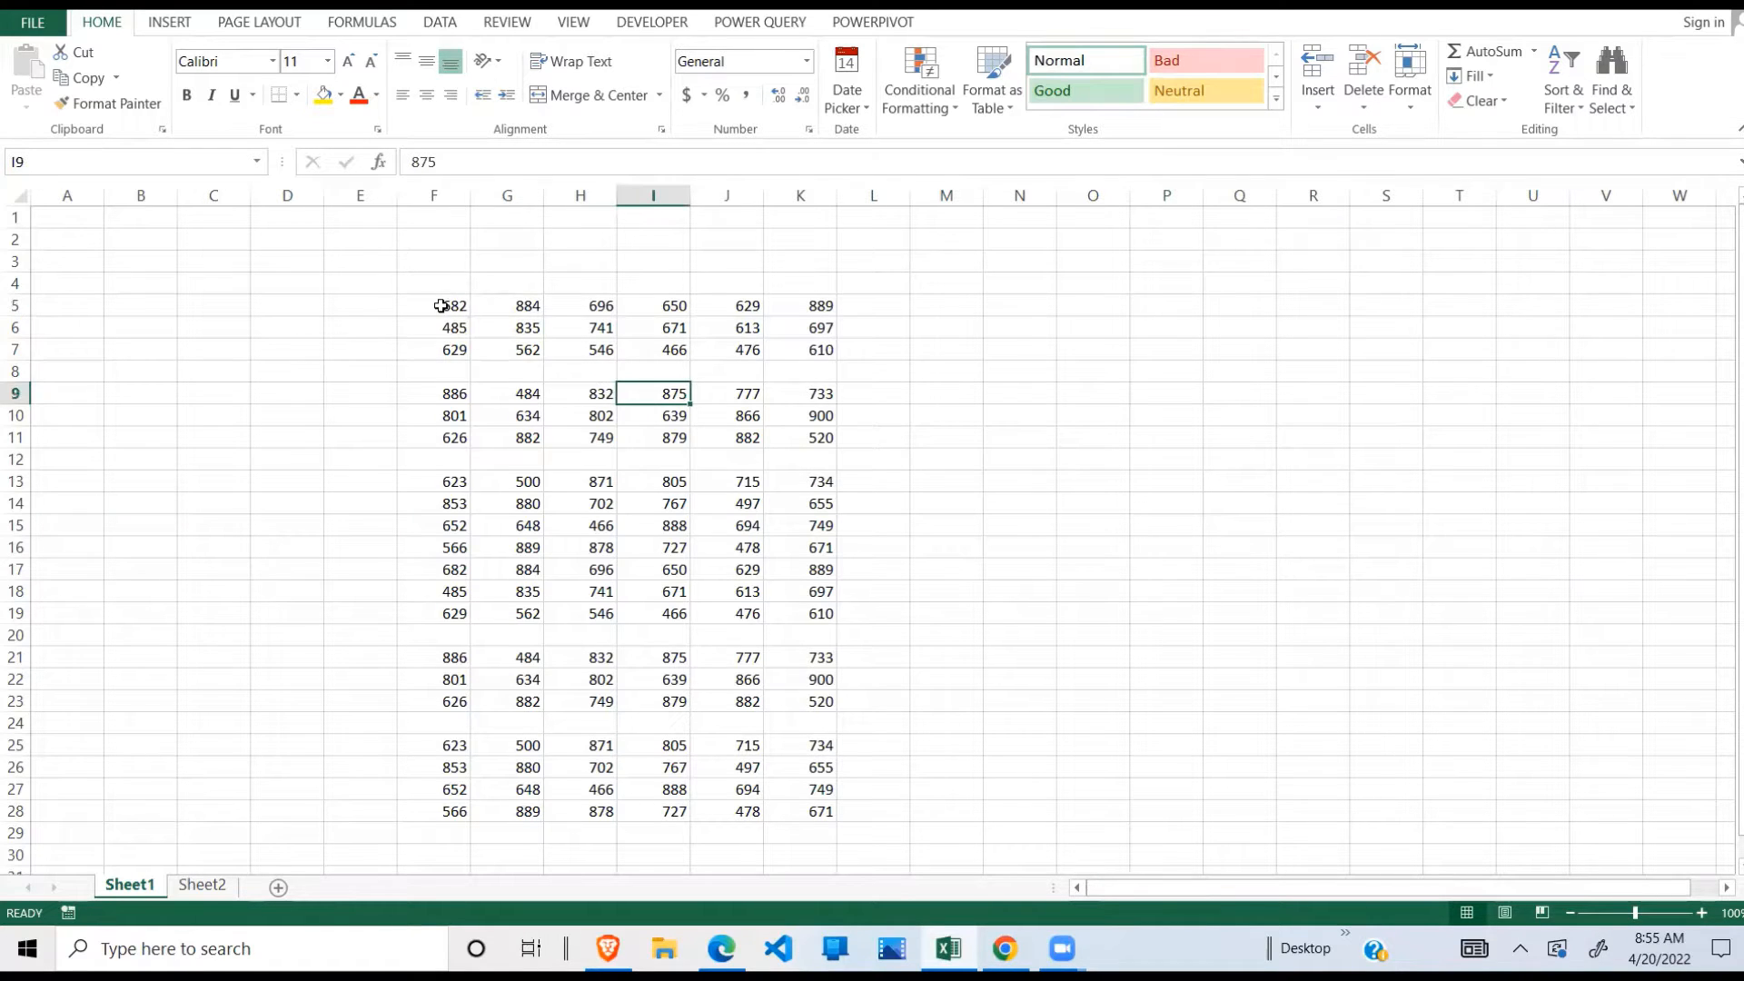
drag(441, 306, 808, 811)
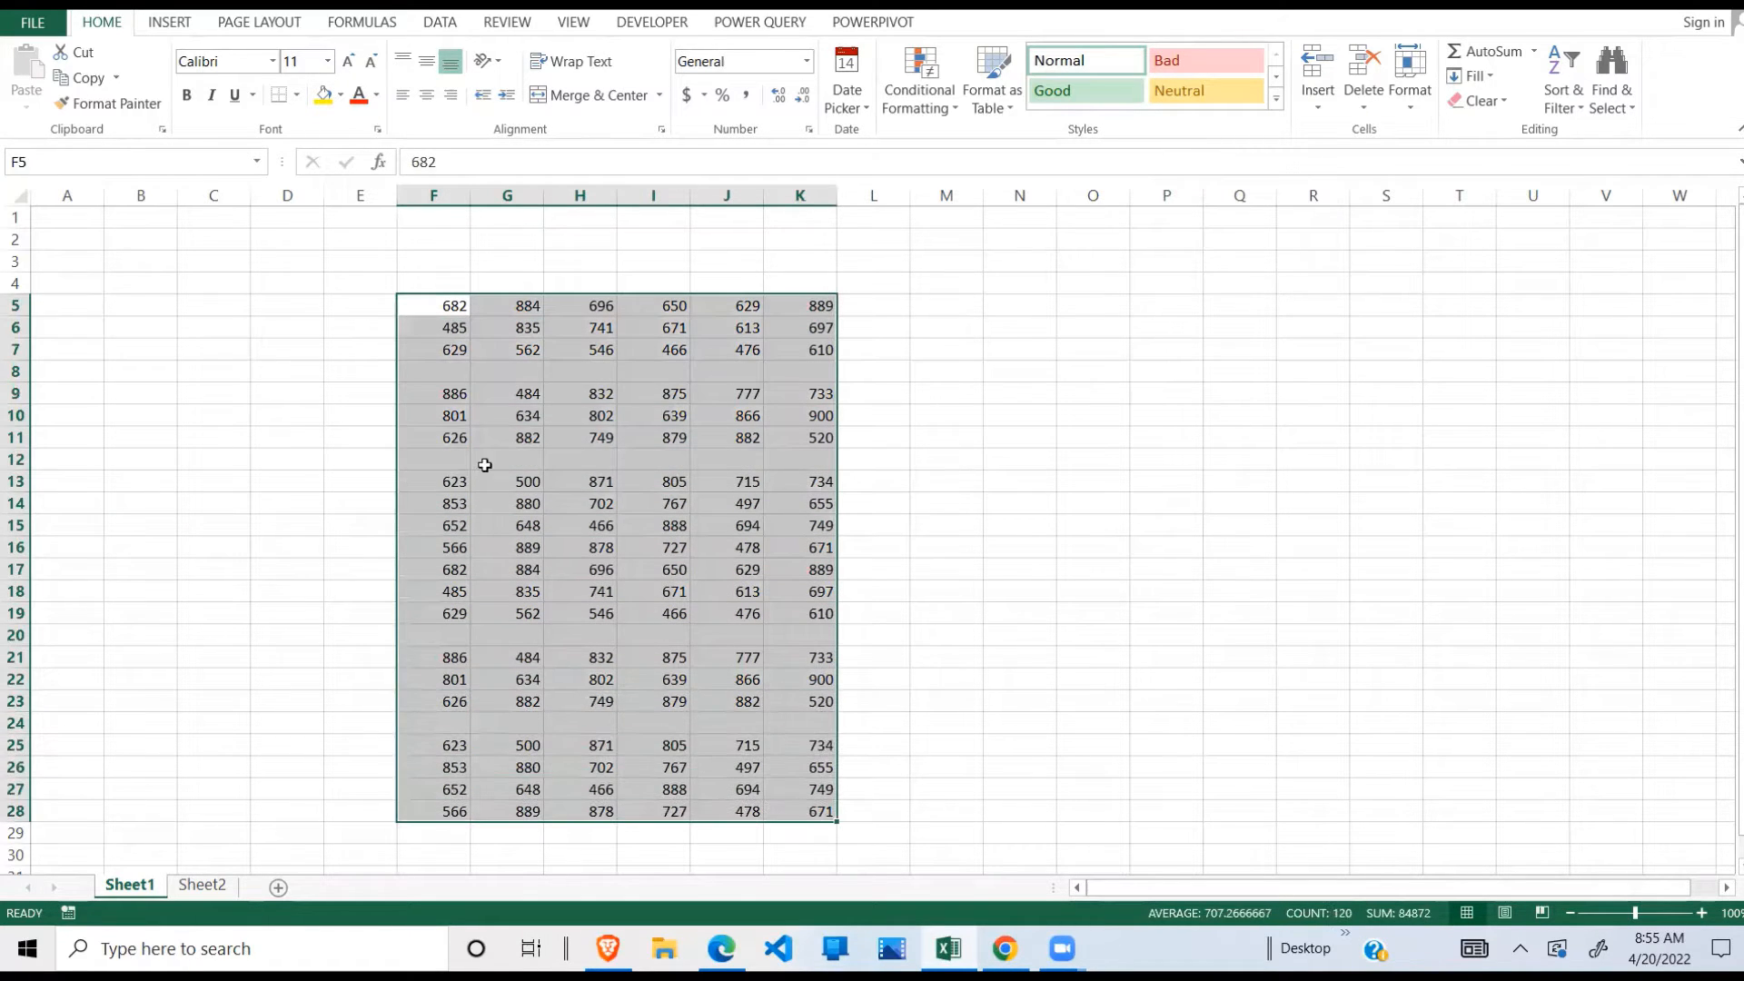
drag(428, 370, 829, 363)
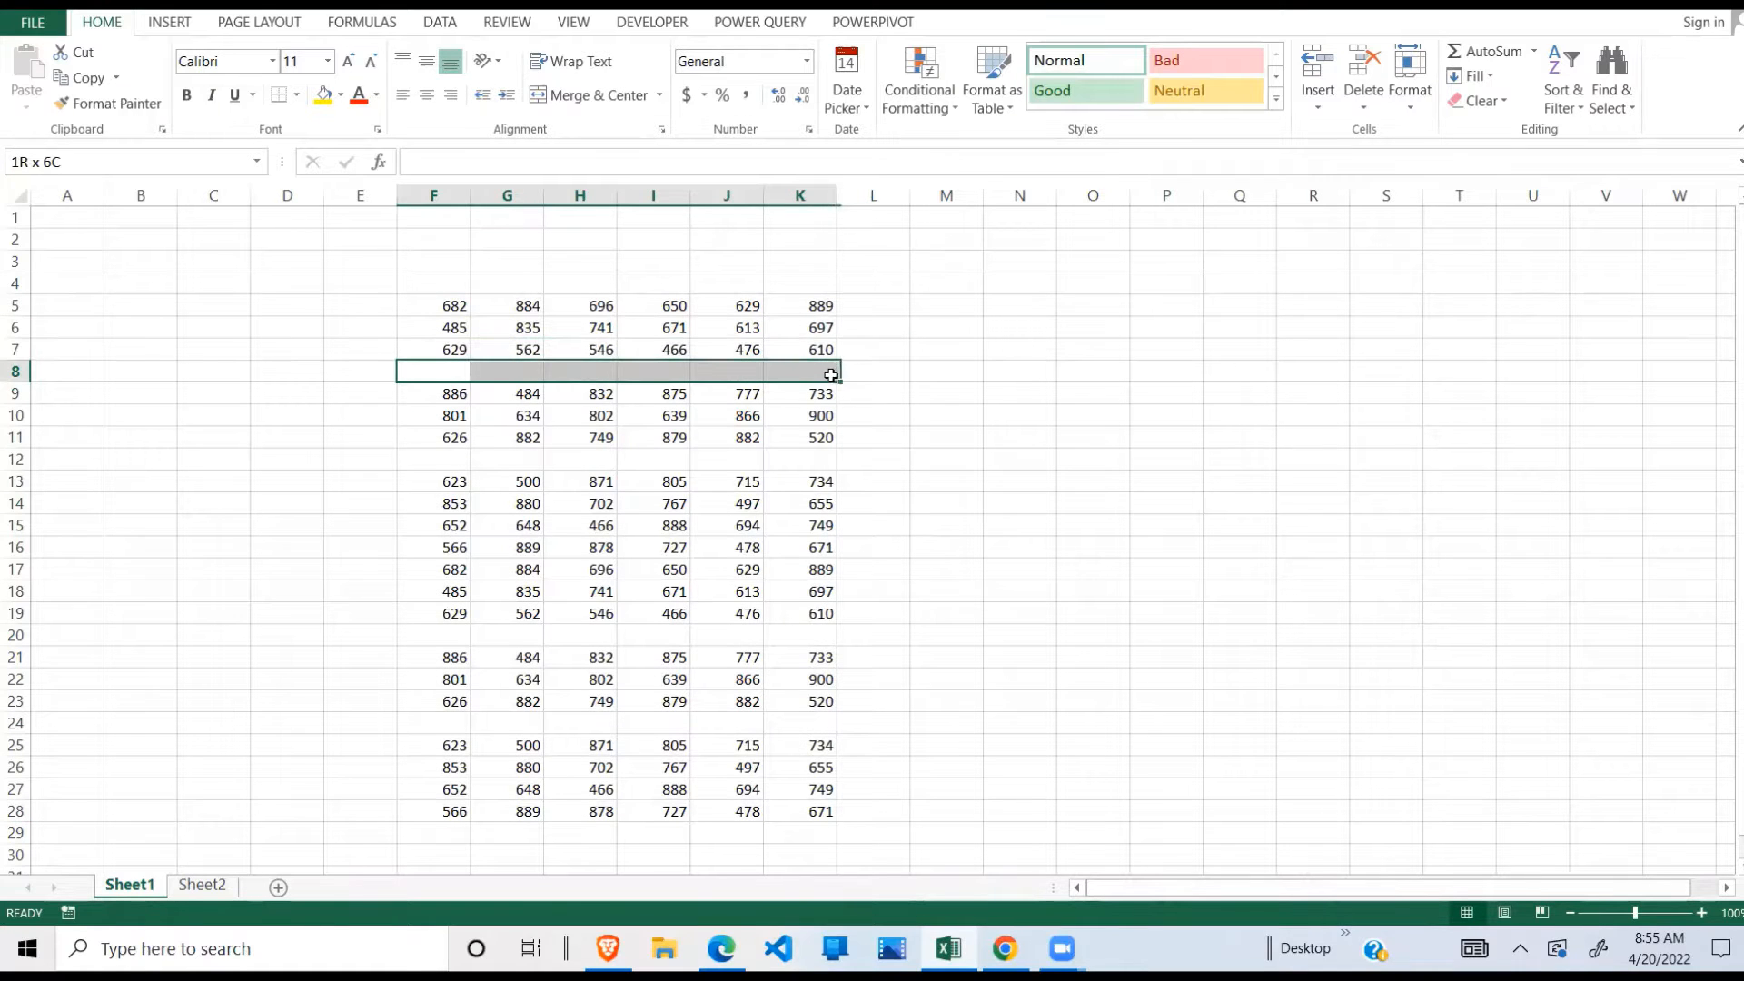
click(581, 592)
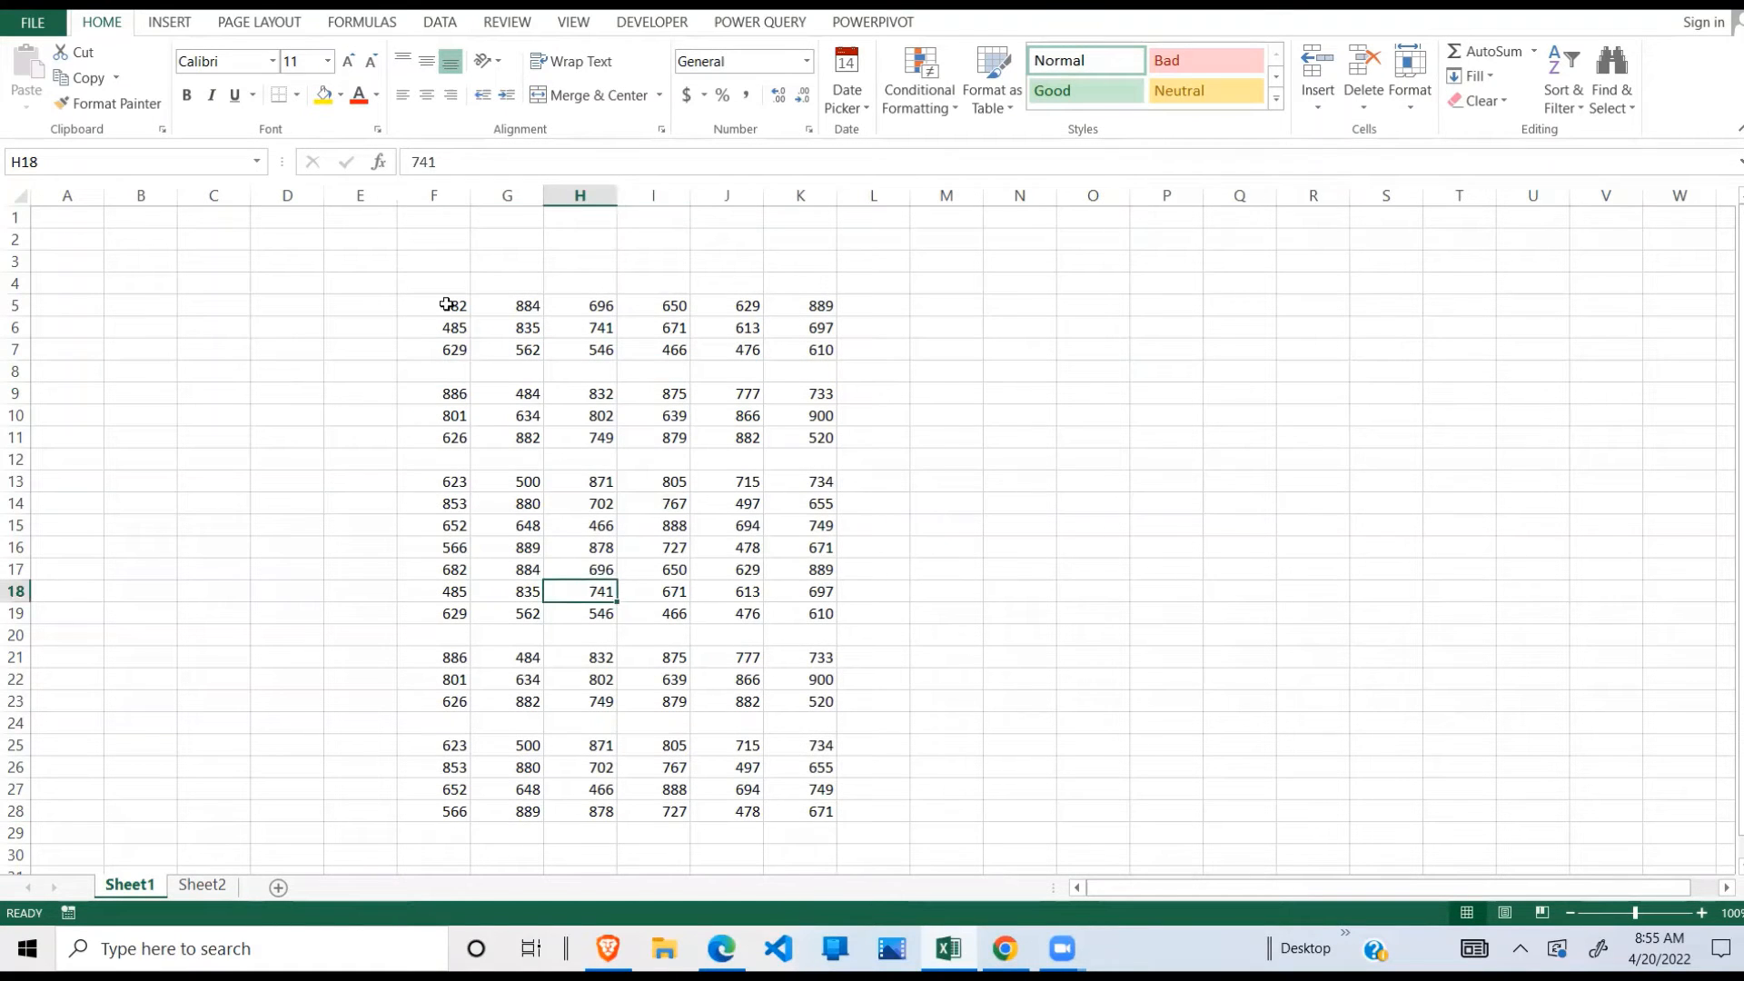
drag(446, 305, 822, 811)
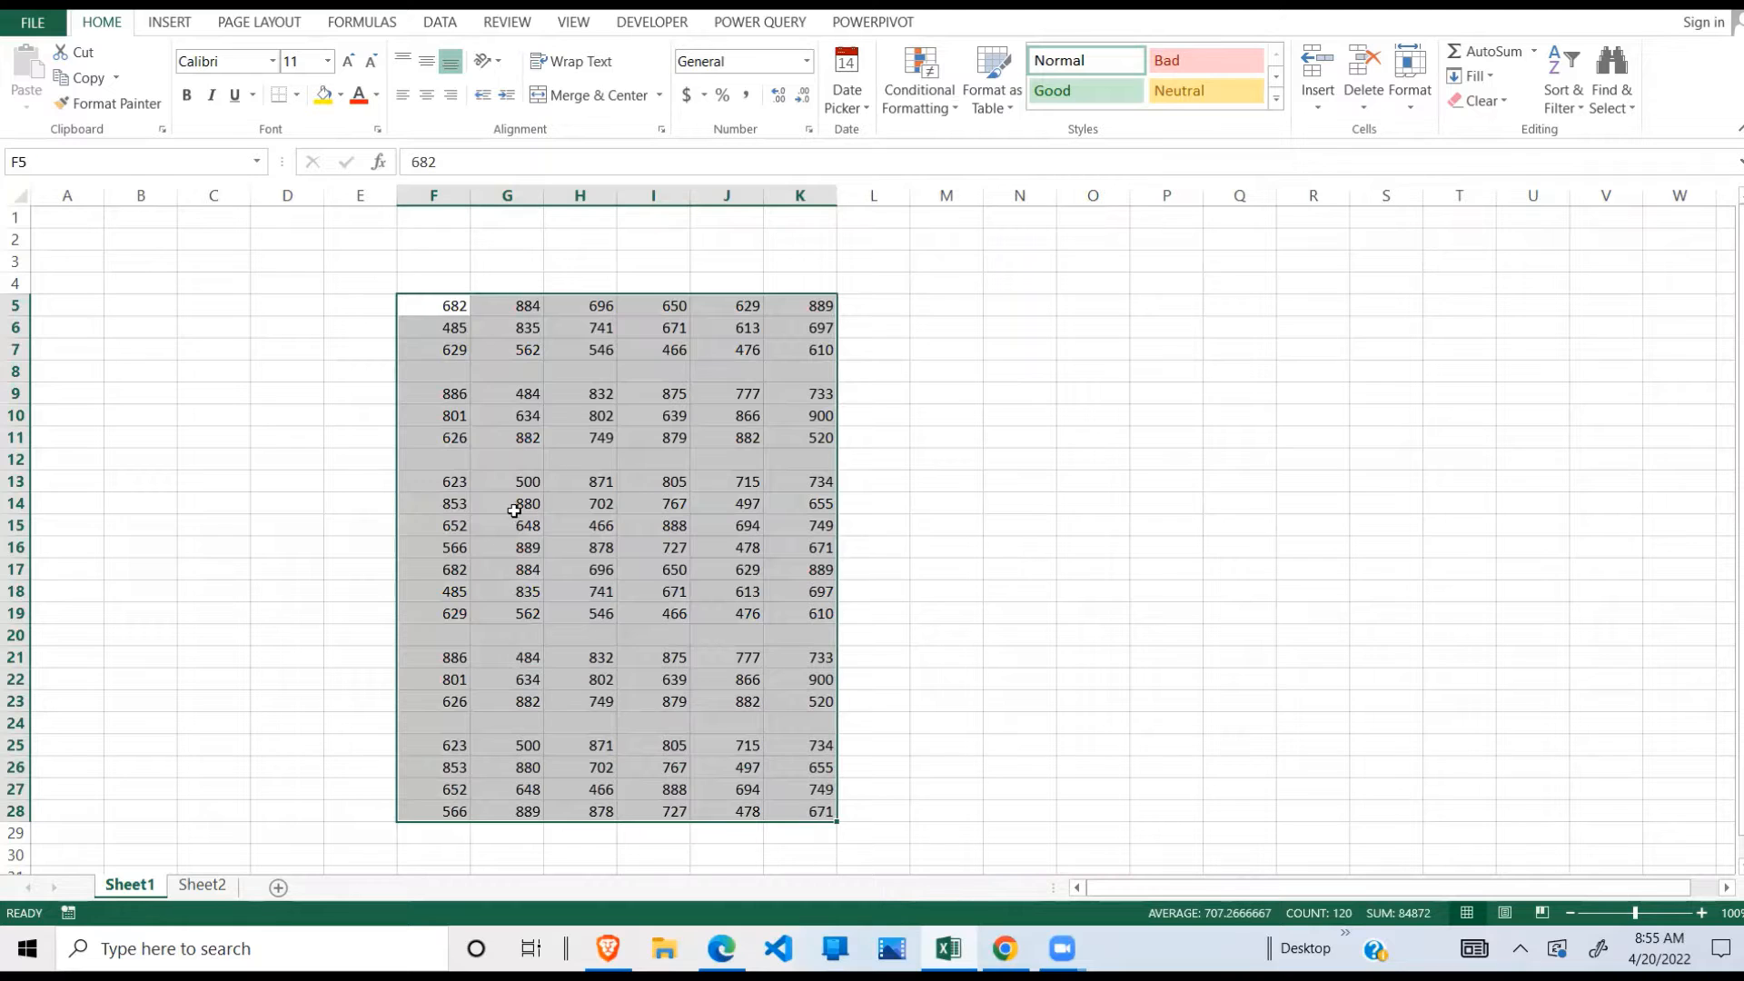
drag(410, 372, 831, 373)
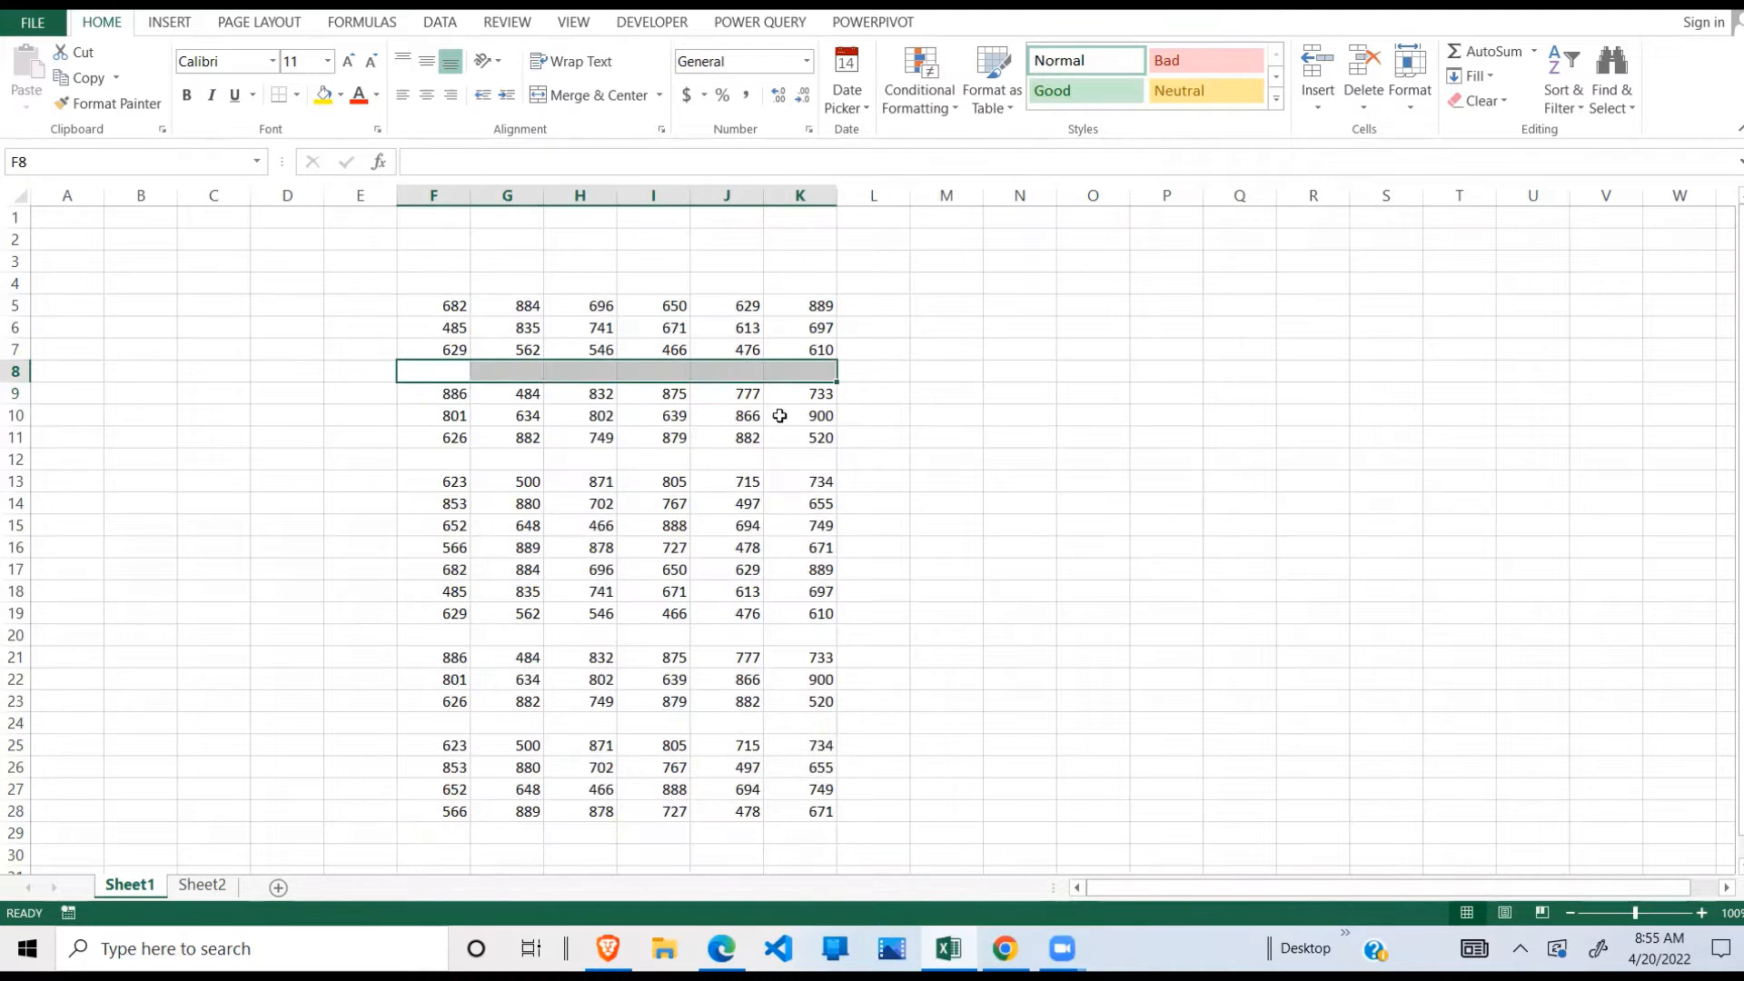
drag(402, 460, 891, 455)
click(486, 639)
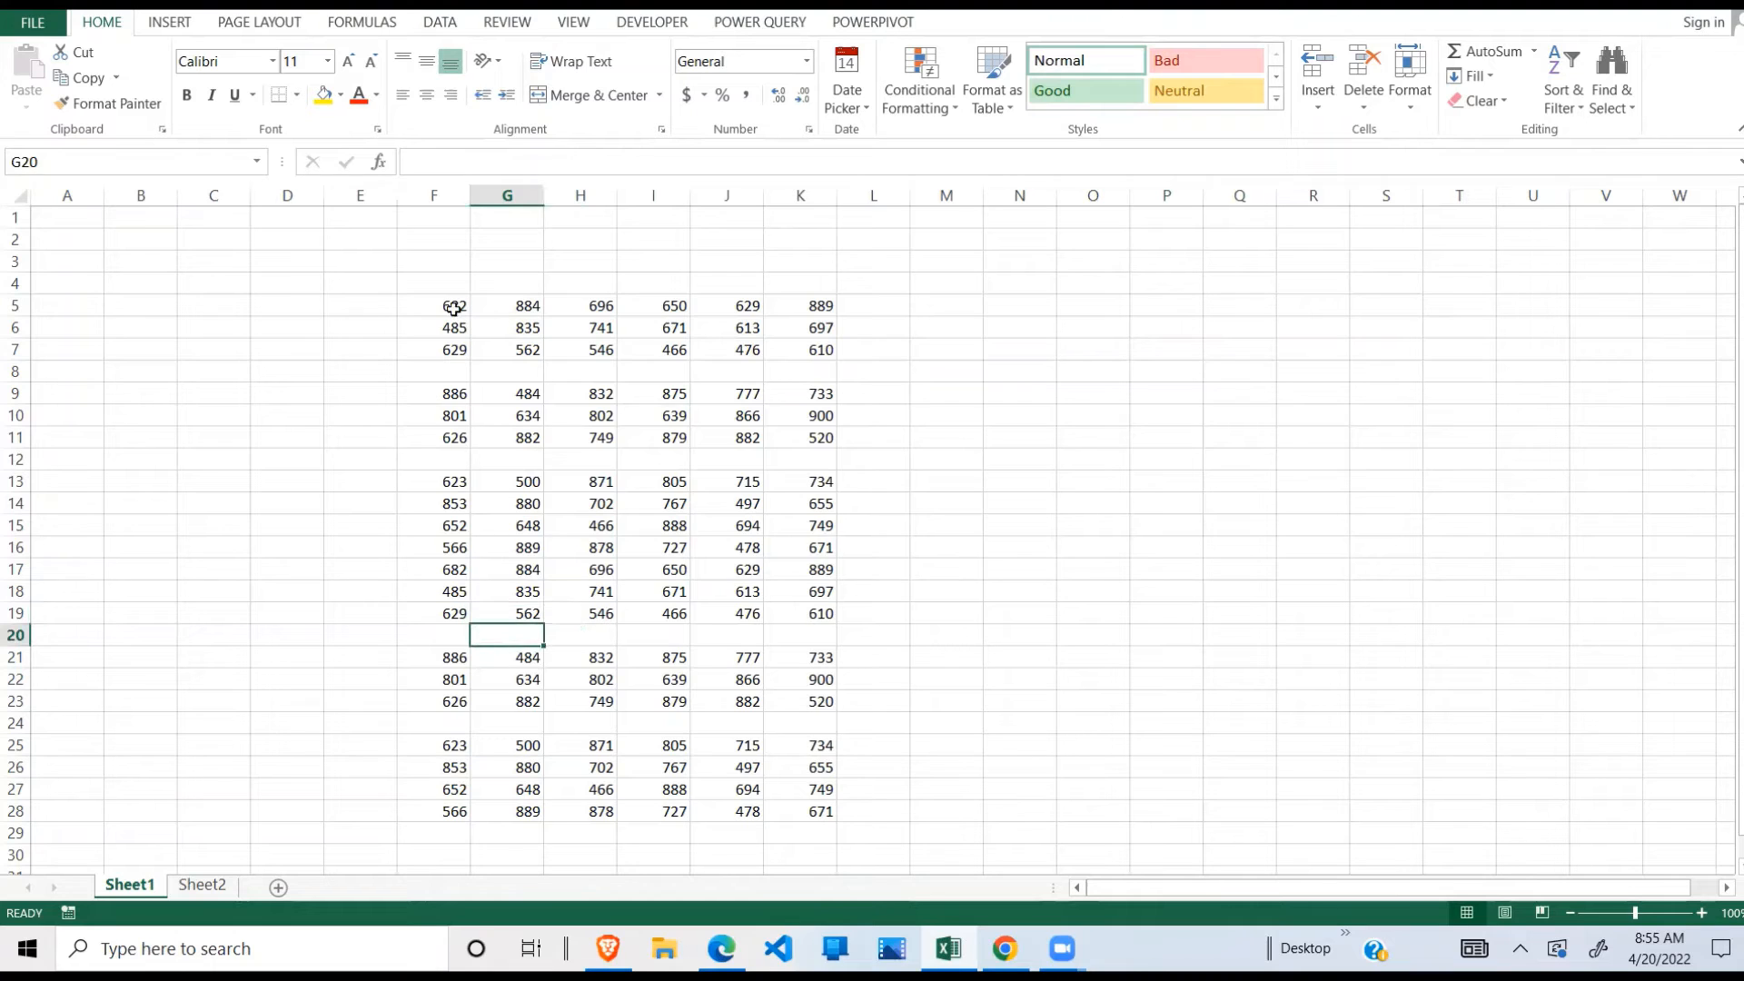
Copy the range F5:K28 and paste it directly below the data, starting at F29.
drag(453, 308, 836, 813)
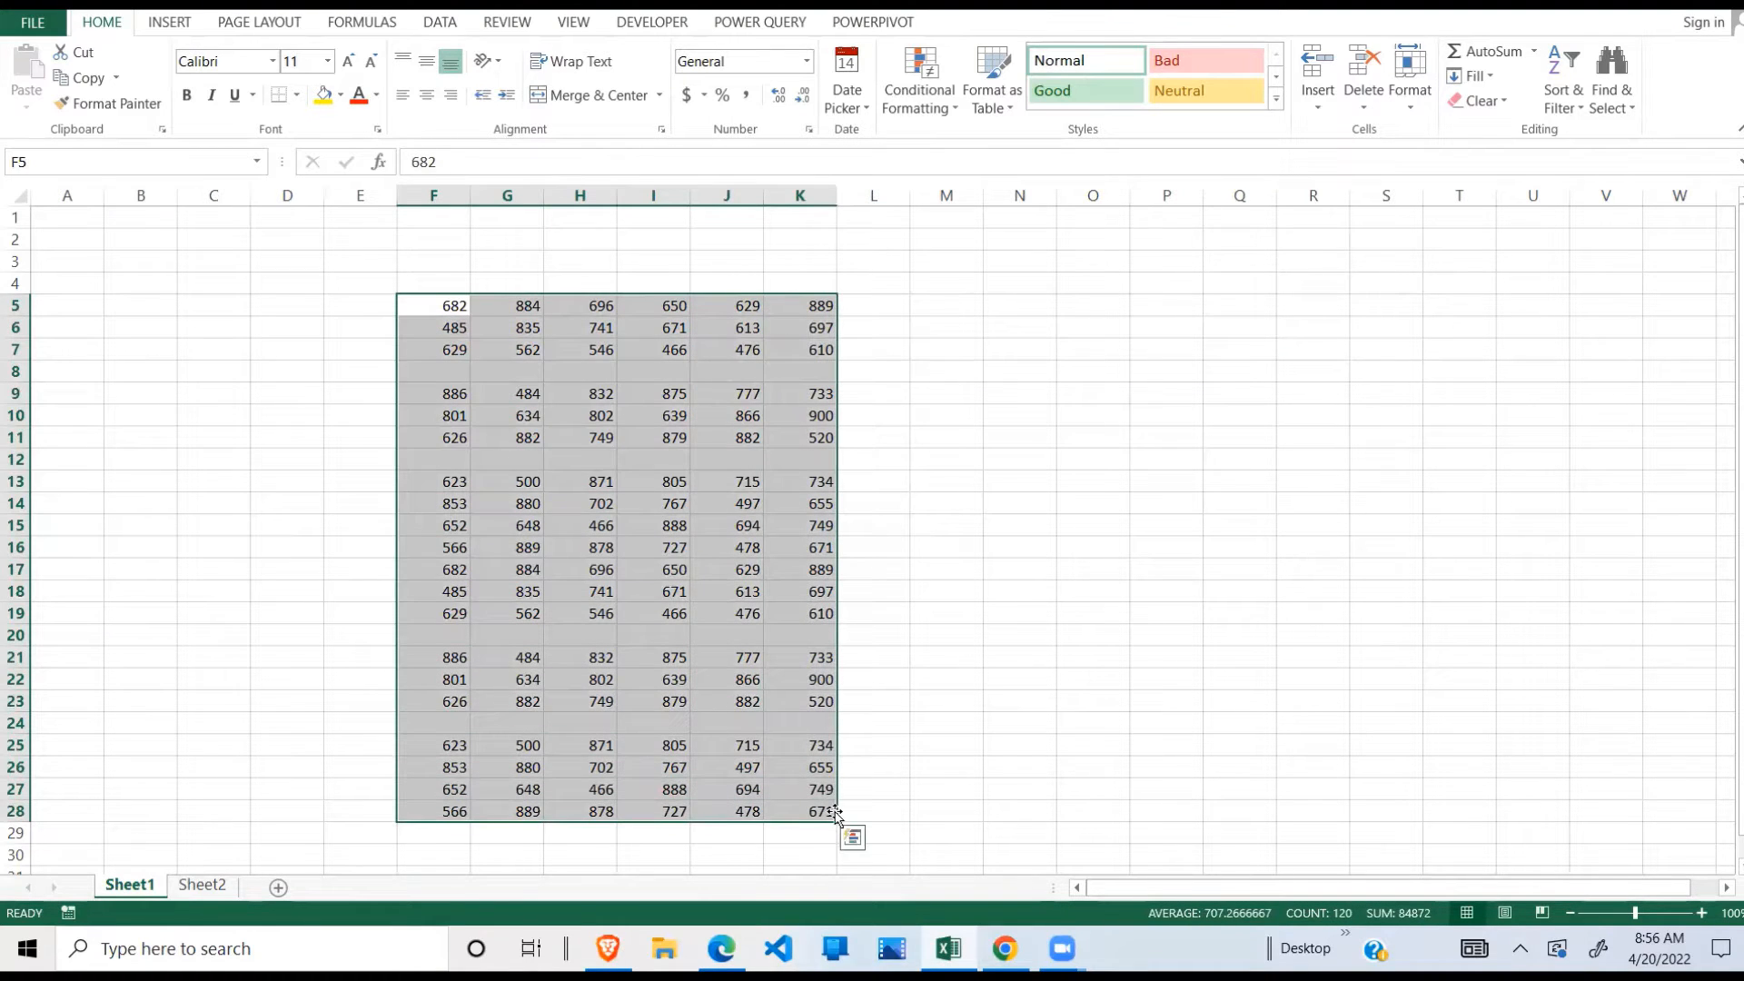
key(ctrl+c)
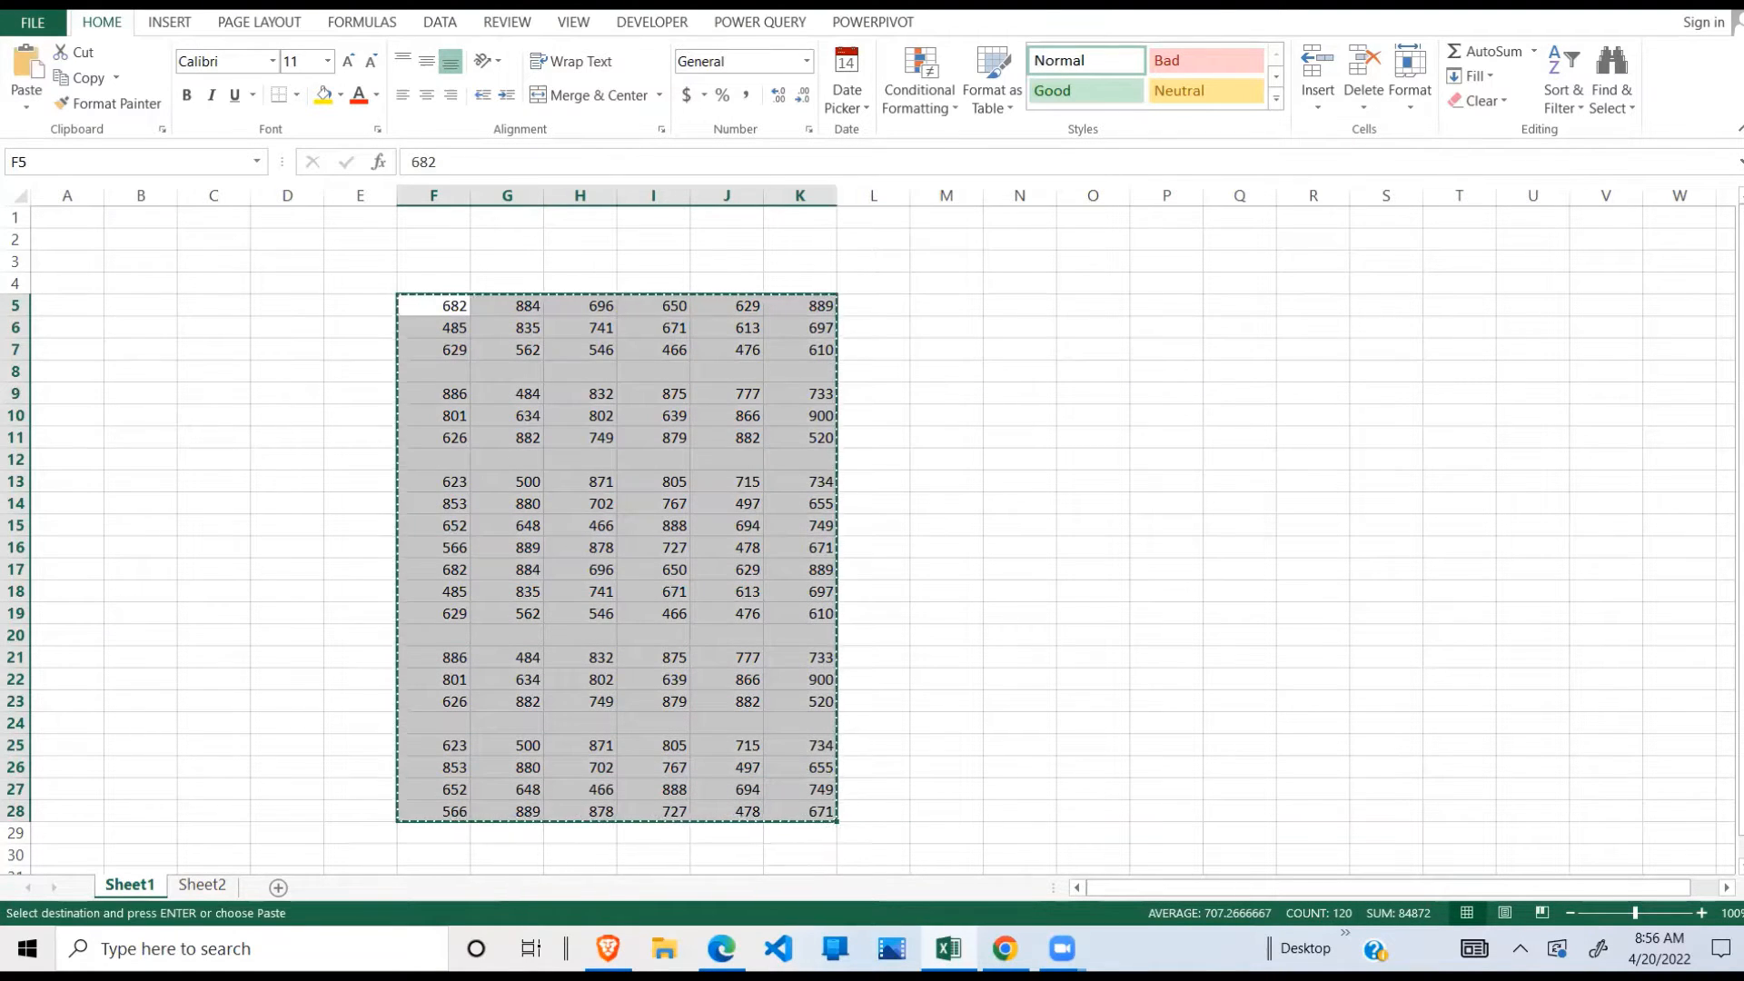
click(781, 833)
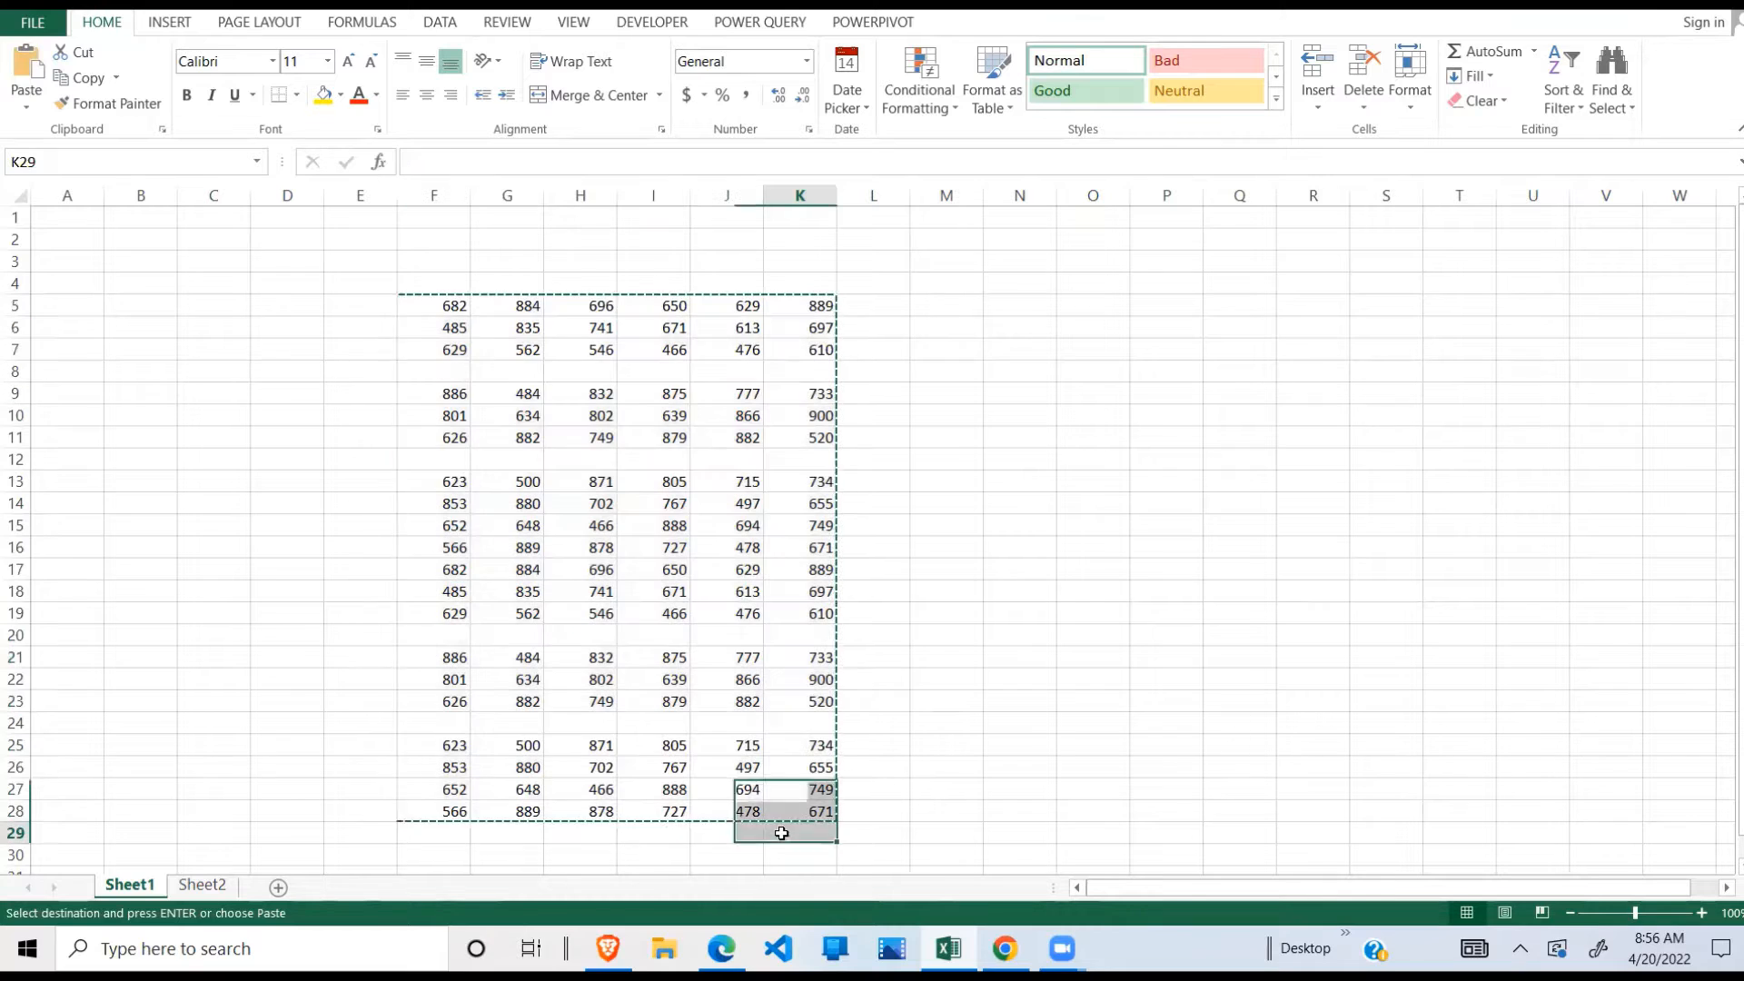
click(440, 835)
key(ctrl+v)
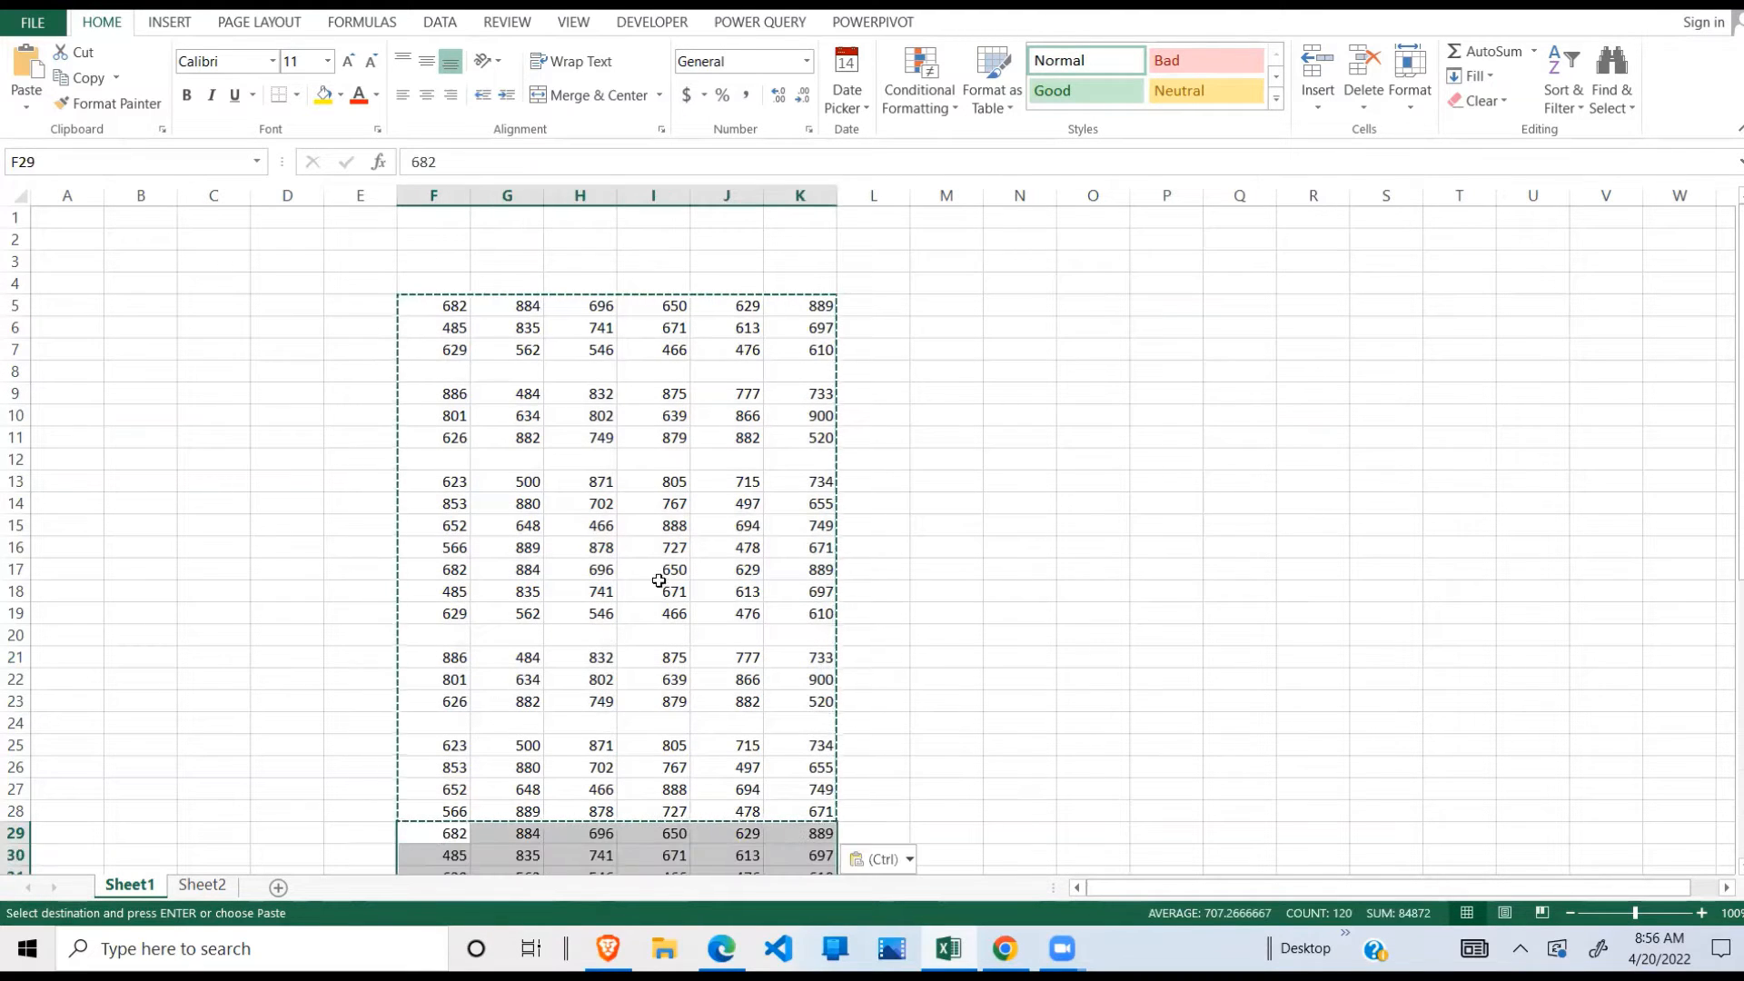
key(Escape)
click(651, 362)
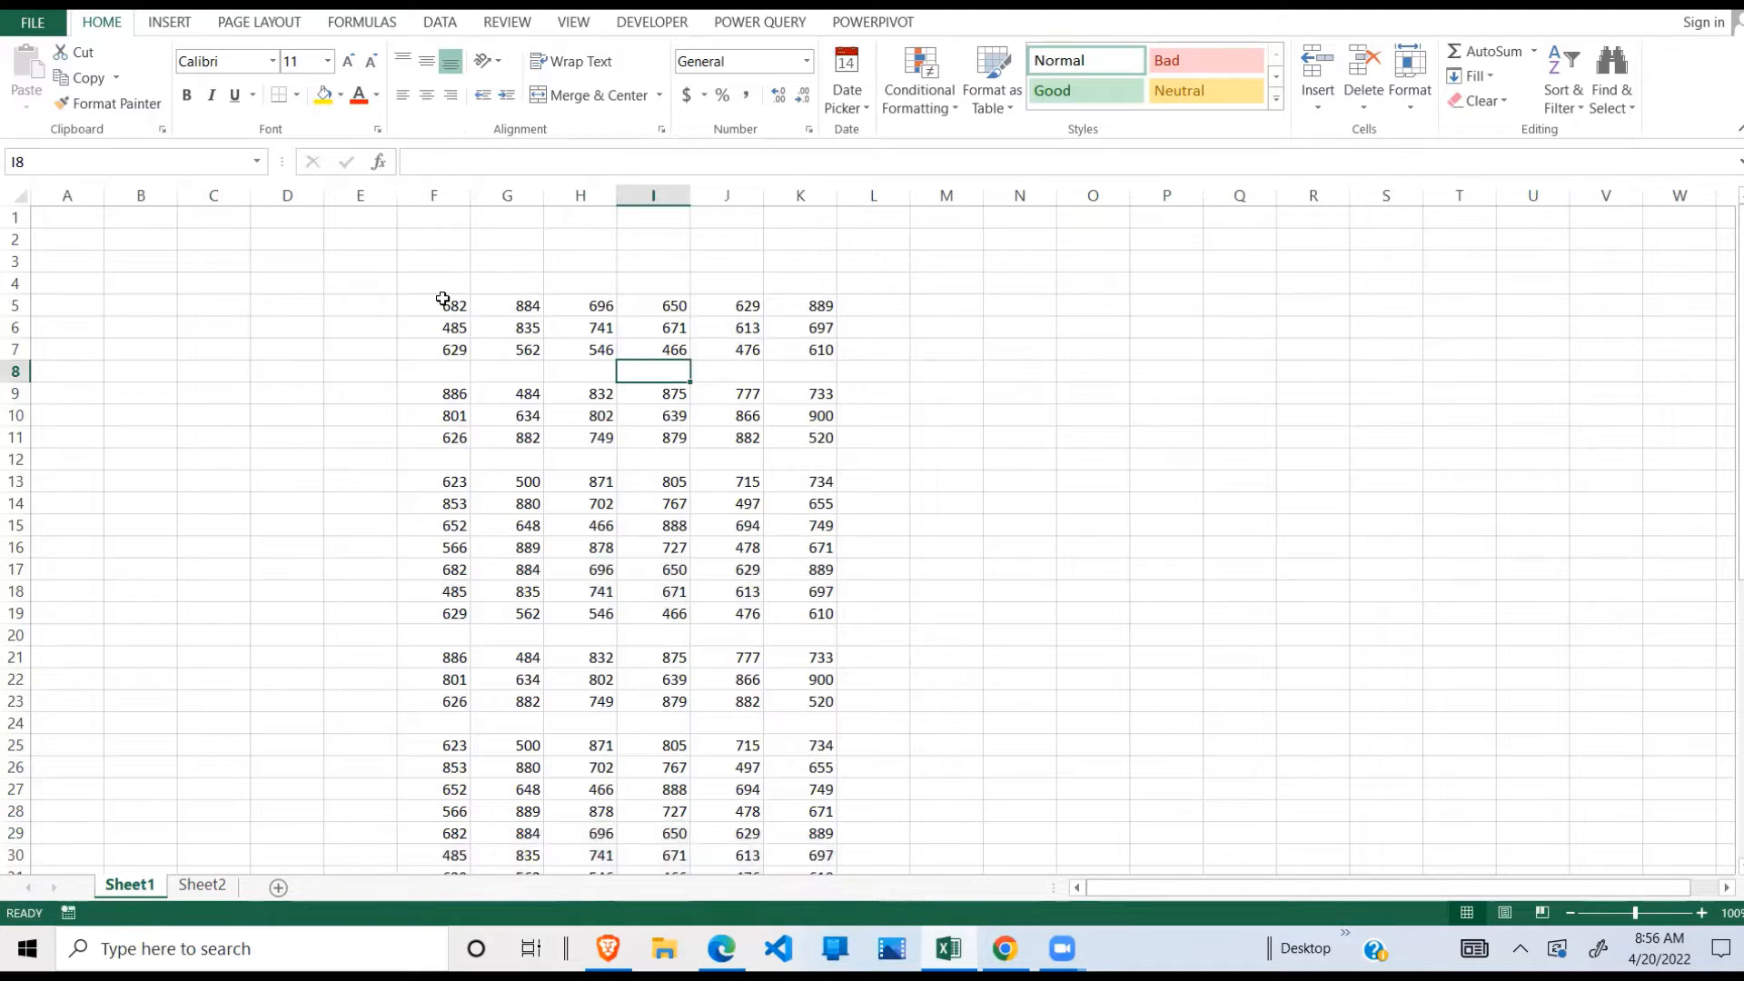
Select all blank cells within the range F5:K52 using Go To Special with the Blanks option.
drag(448, 300, 837, 837)
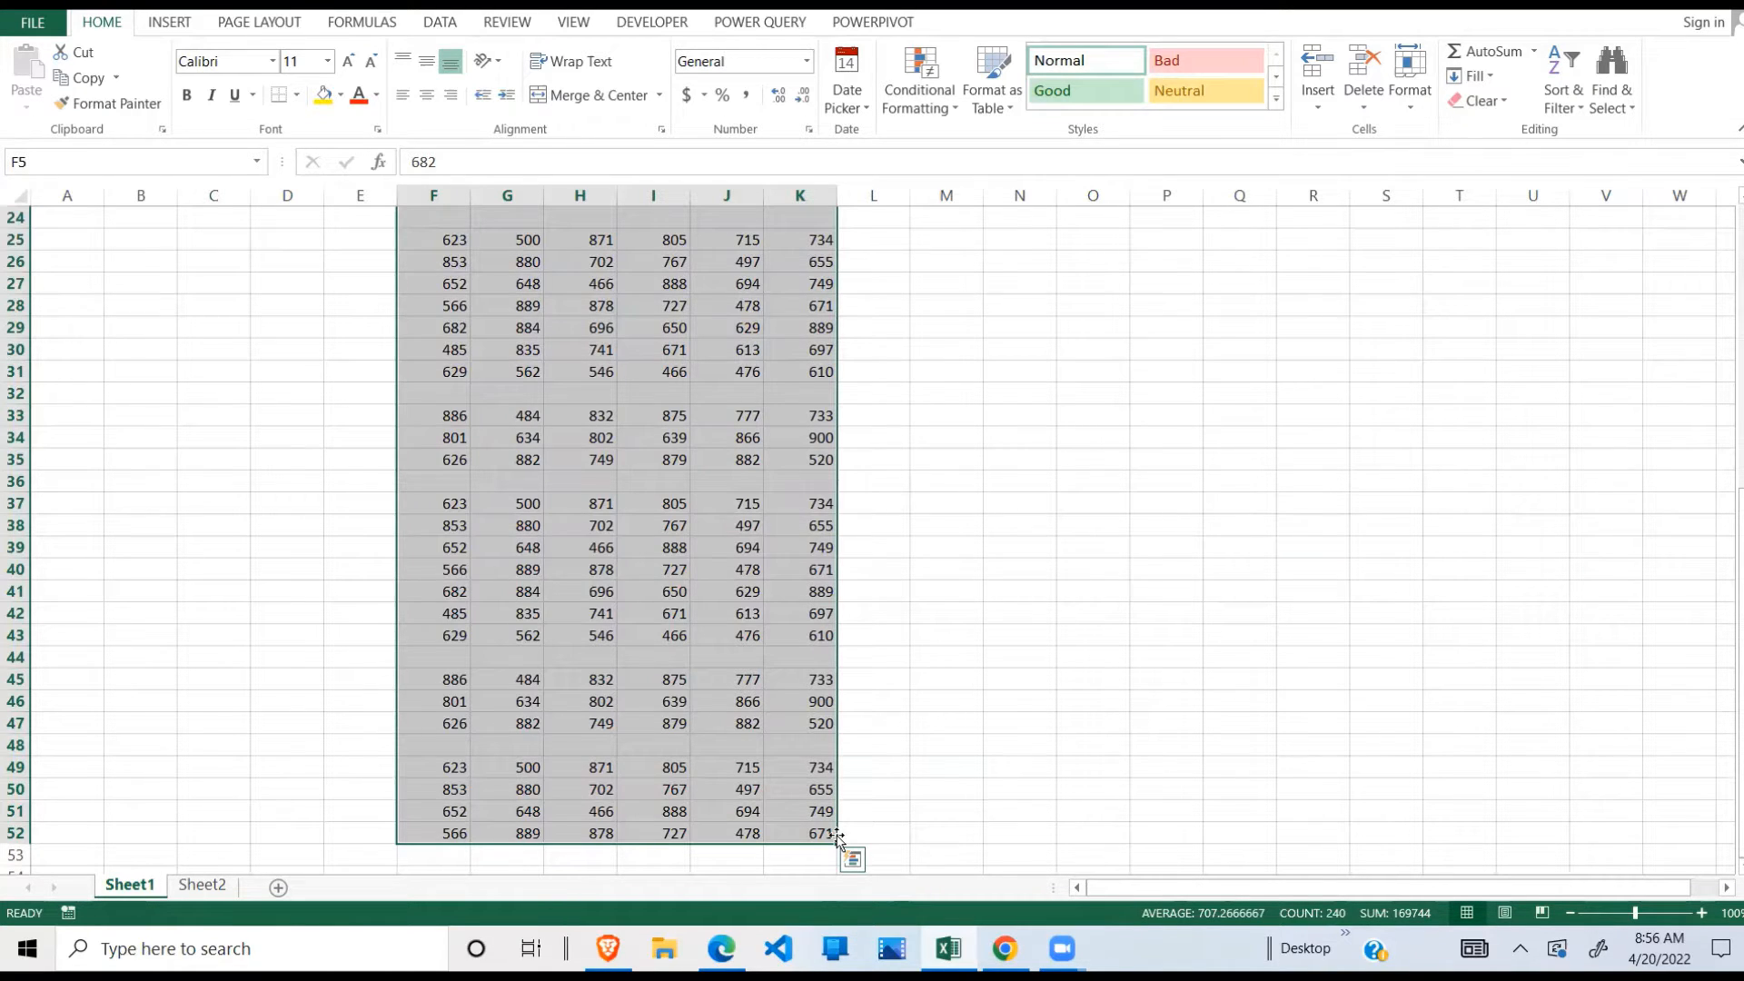
key(ctrl+g)
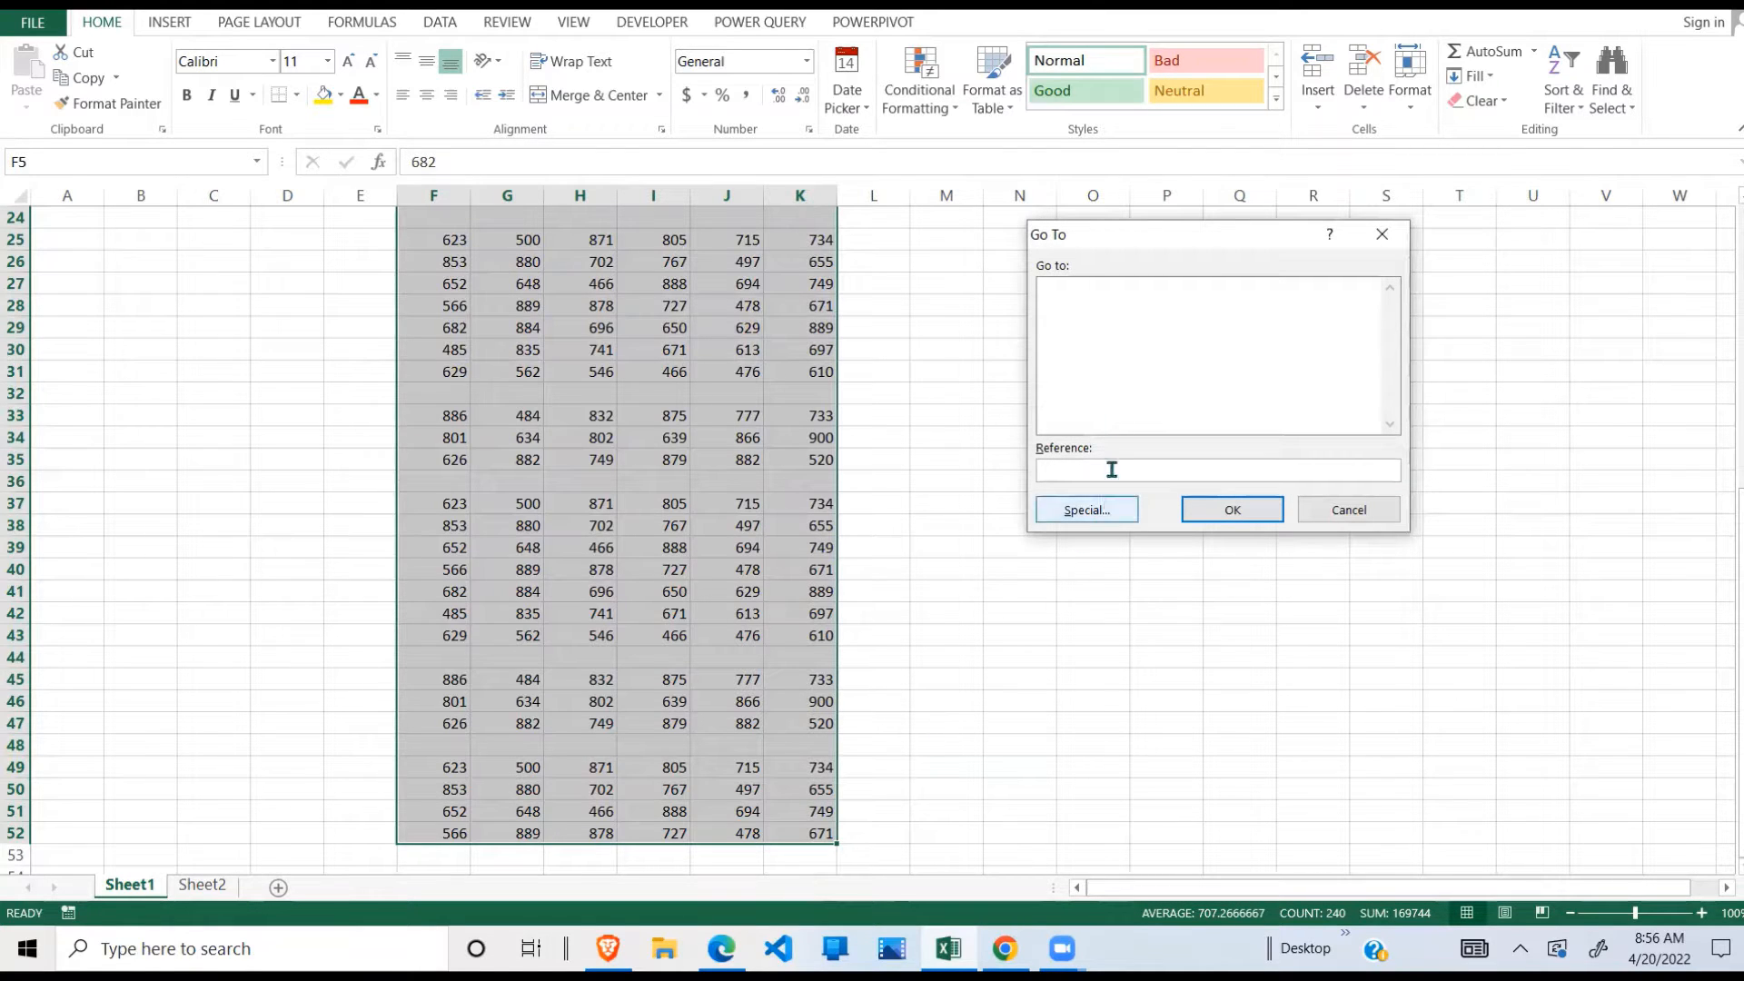
click(1088, 510)
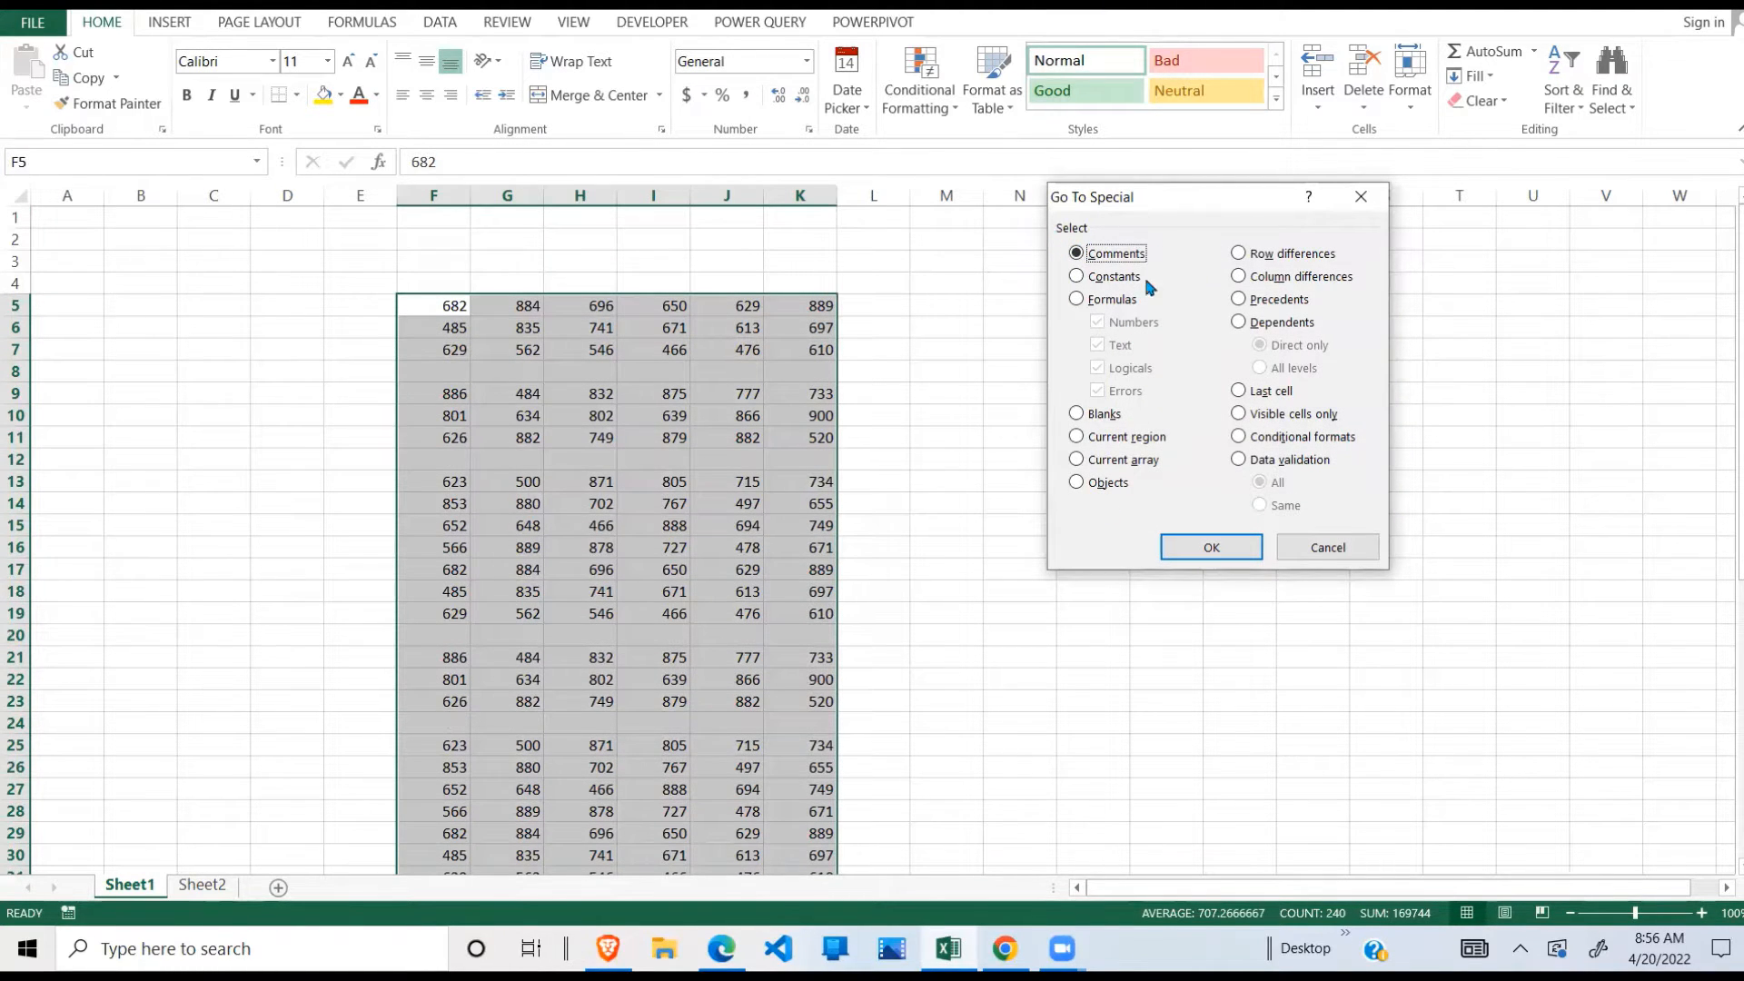
click(1076, 415)
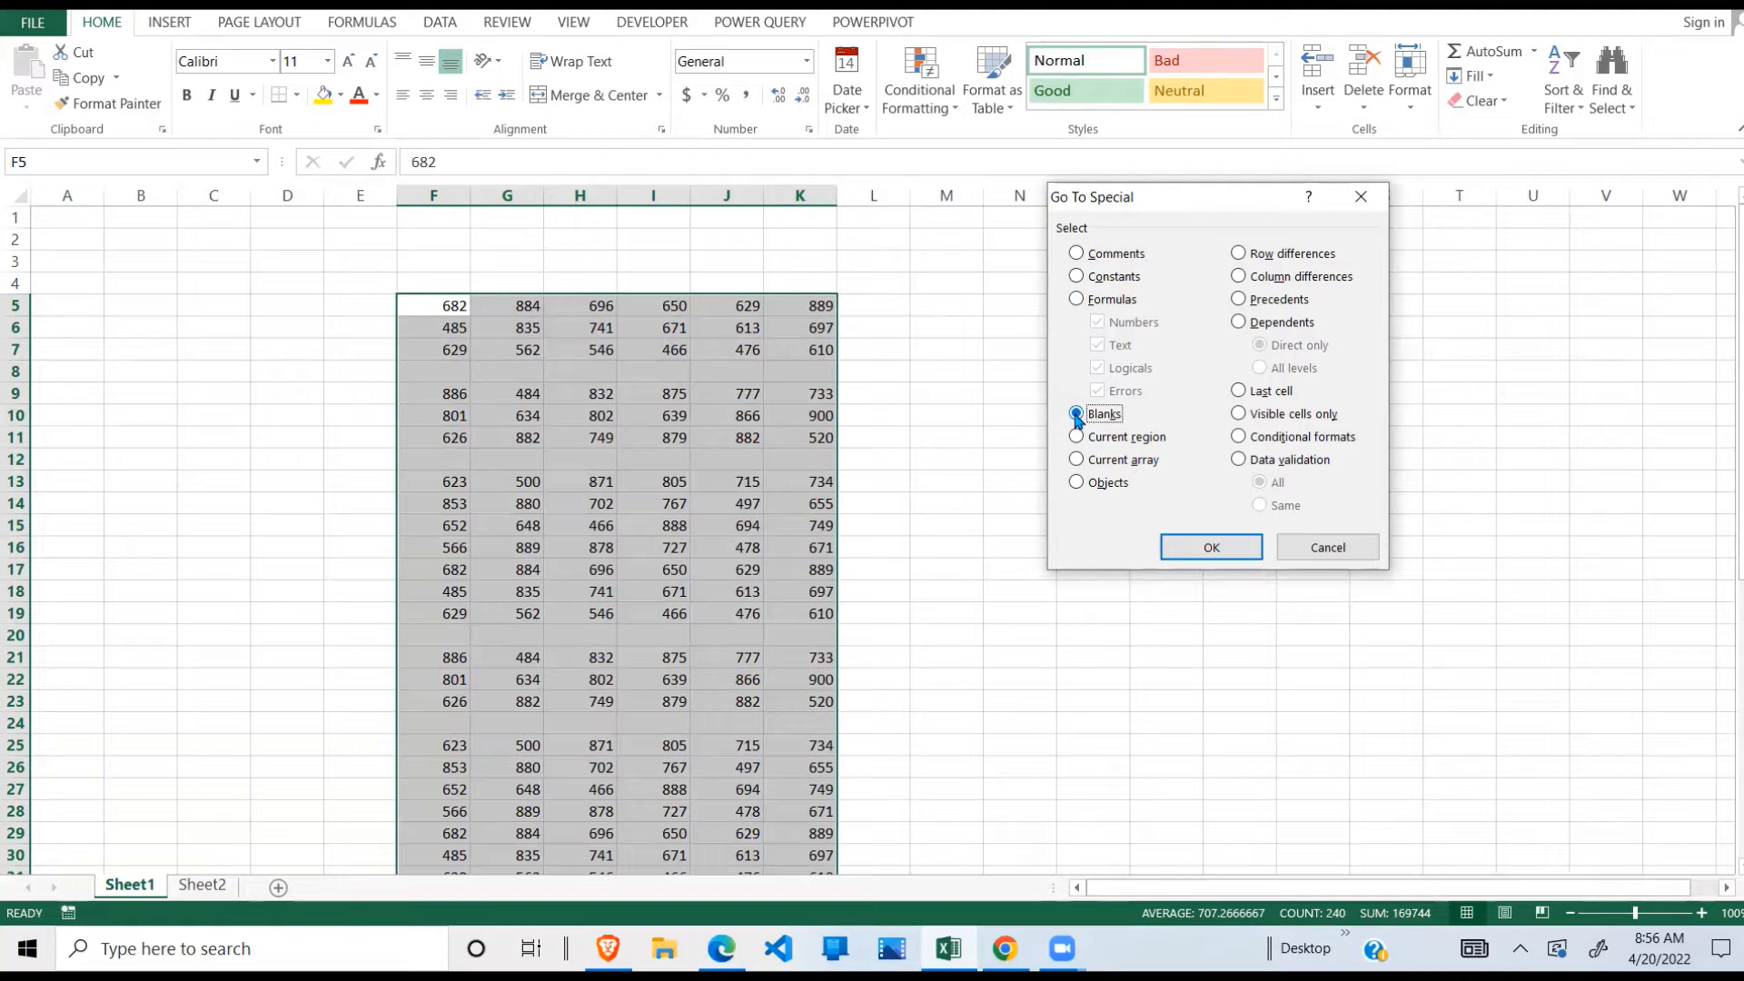
click(1204, 548)
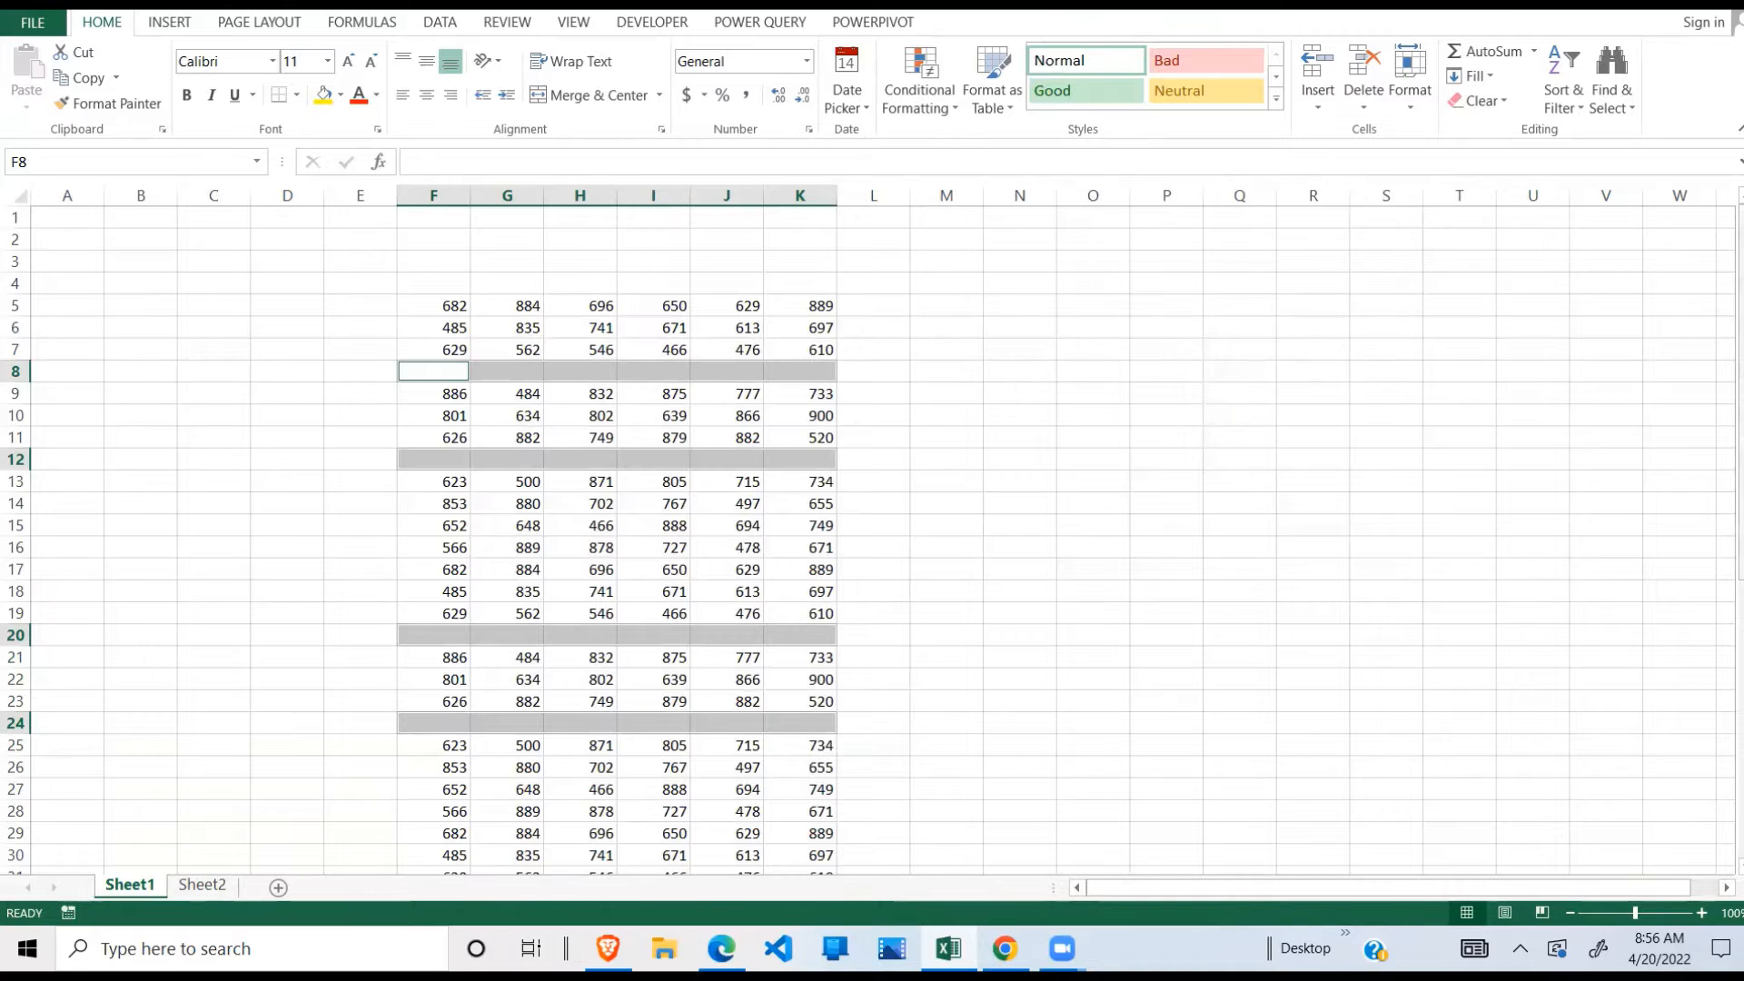
drag(1739, 334, 1720, 394)
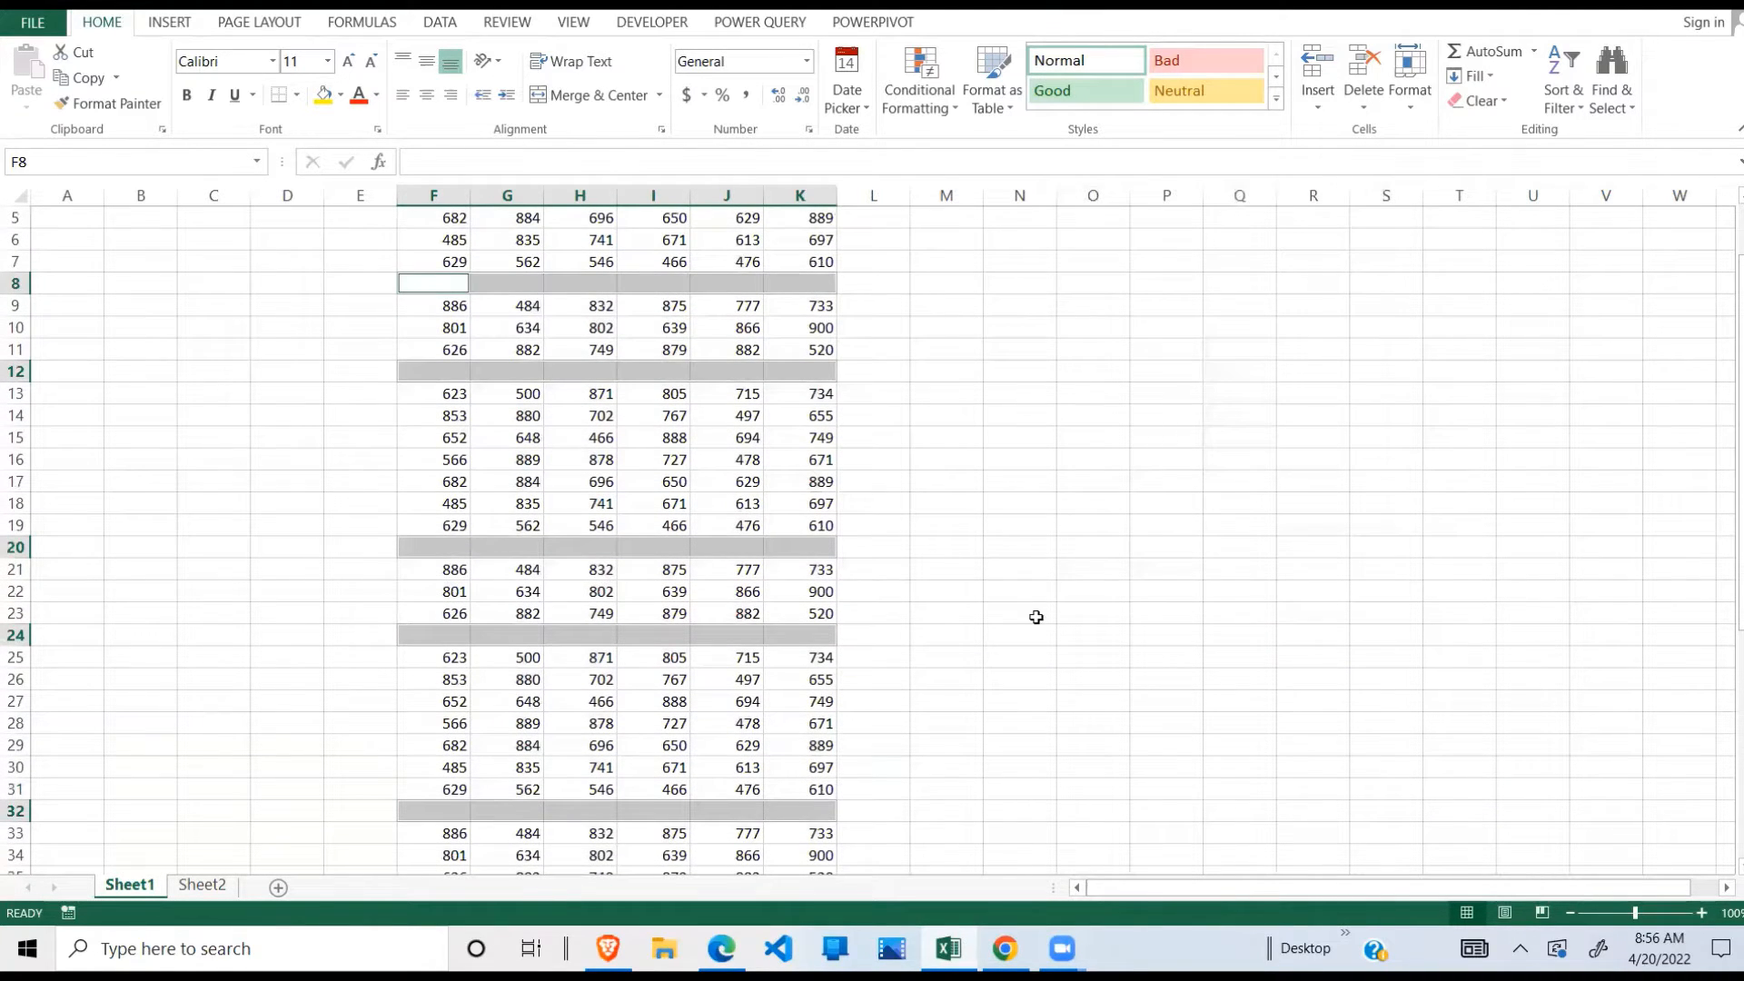
drag(1738, 427, 1738, 419)
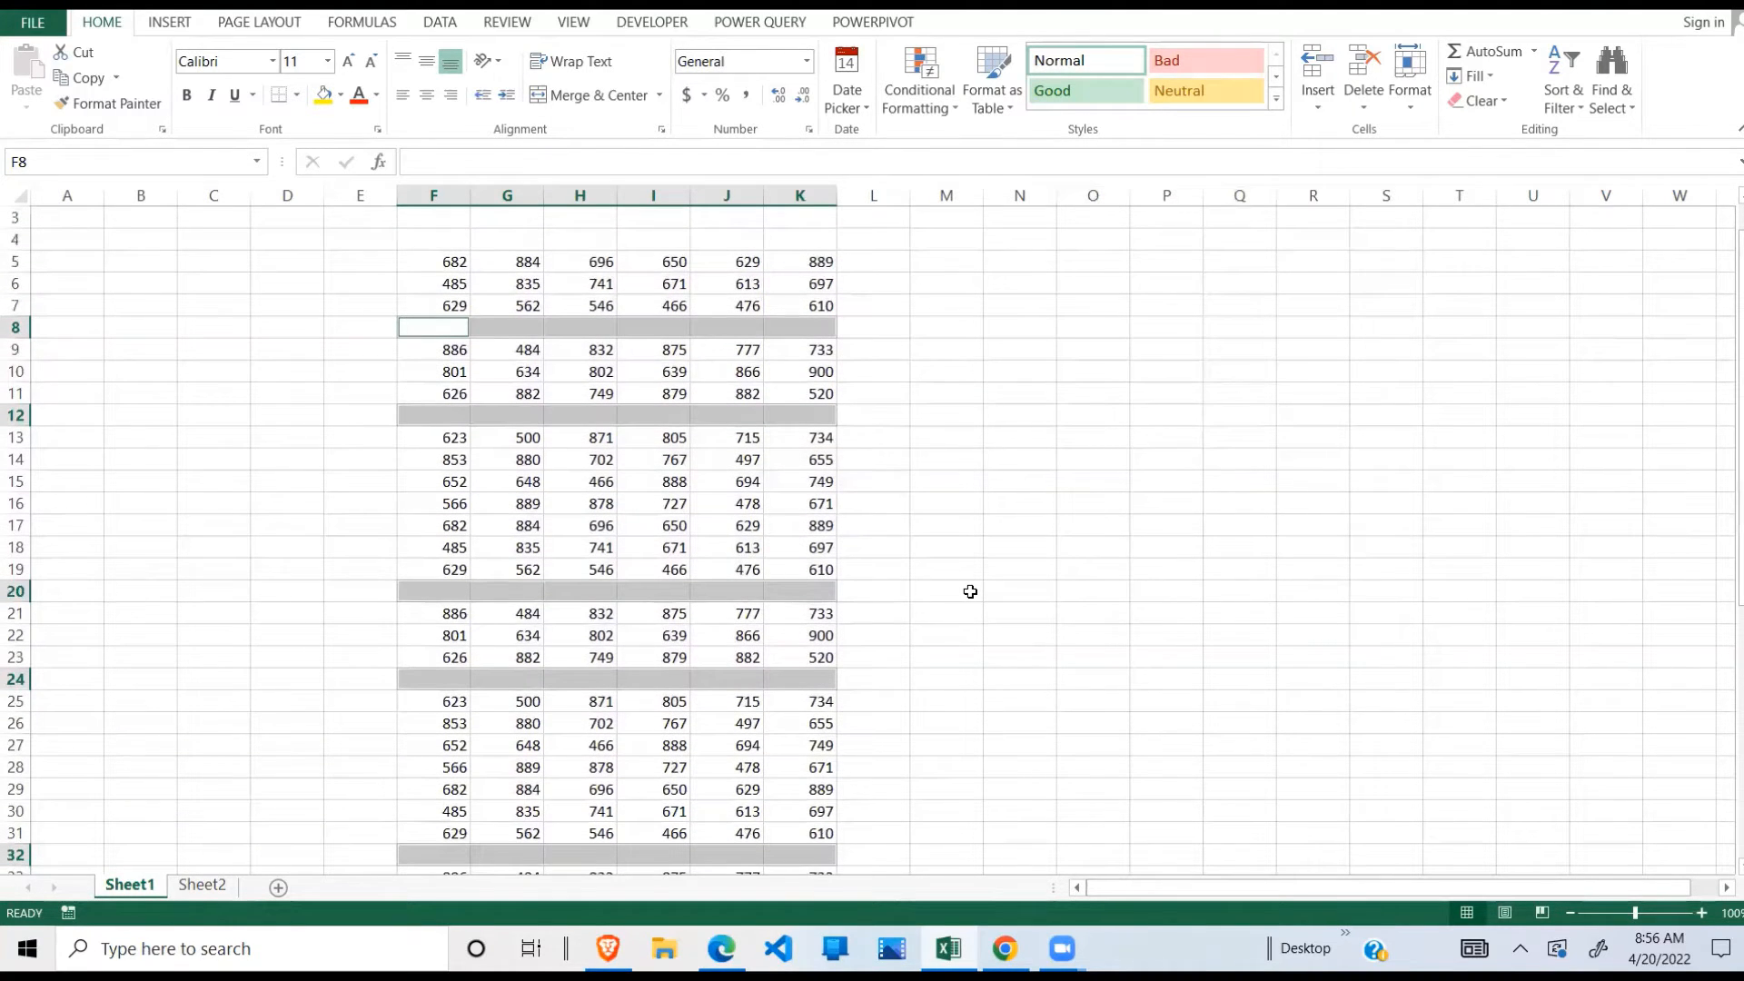
Undo the paste below the original data and select the range F5:K28.
key(ctrl+z)
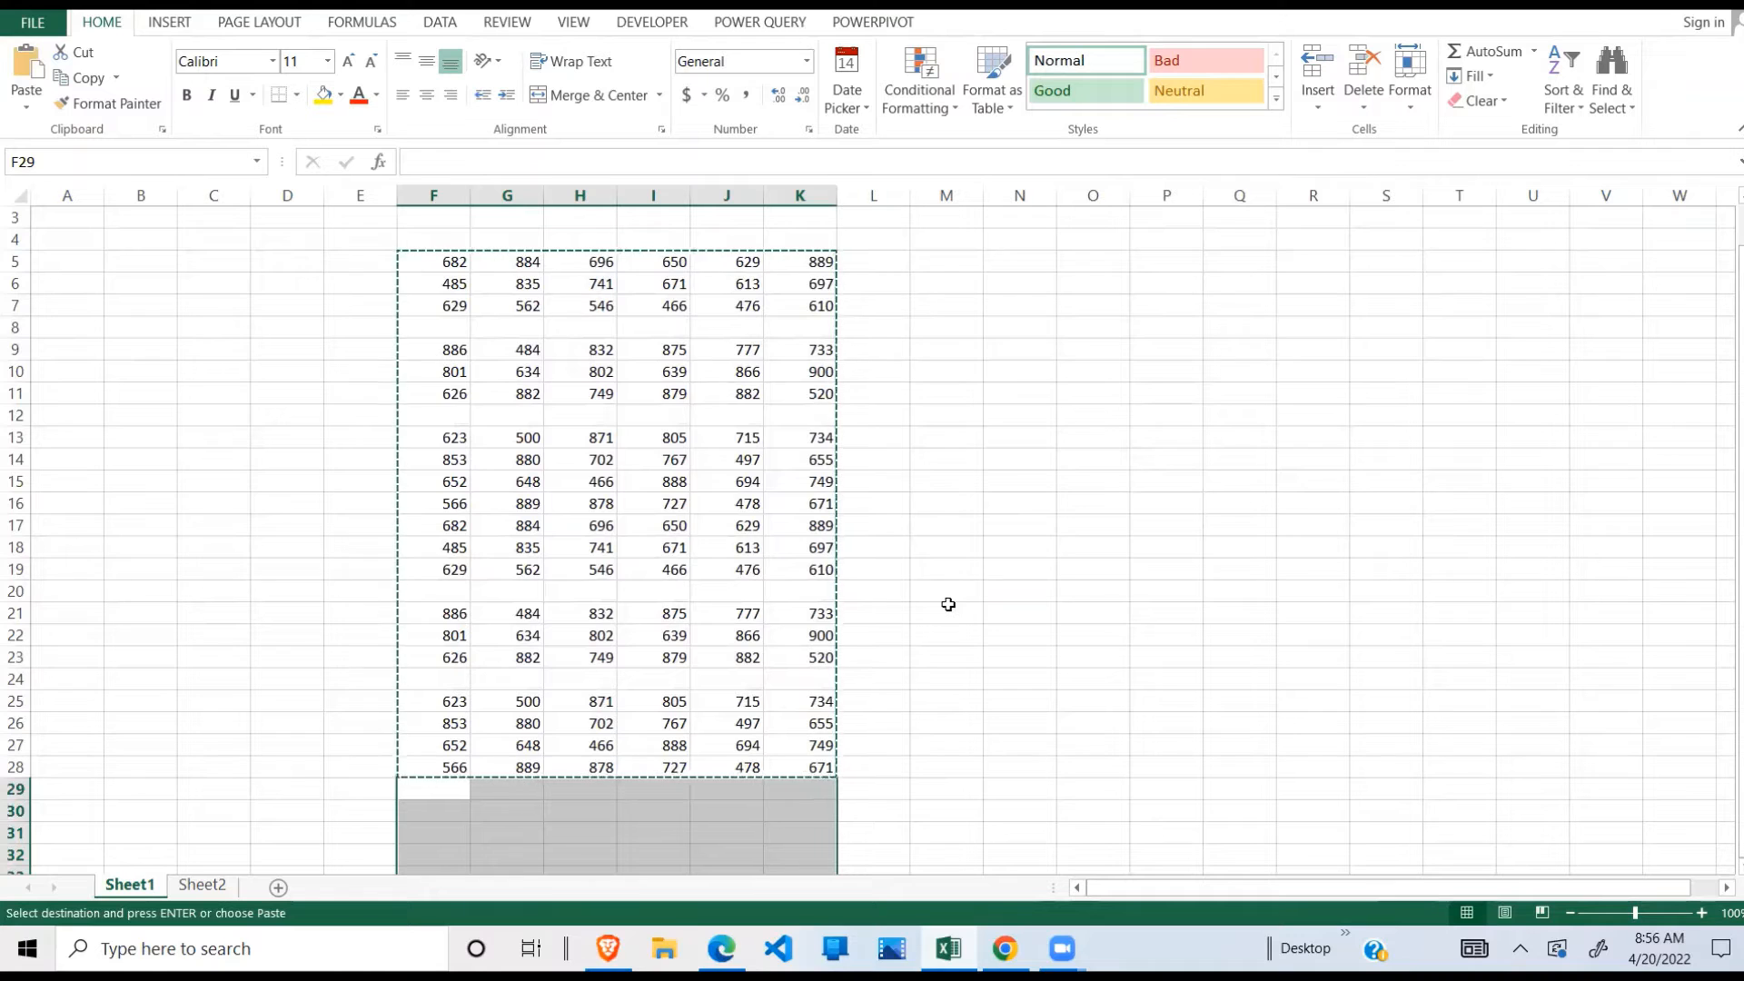
click(949, 604)
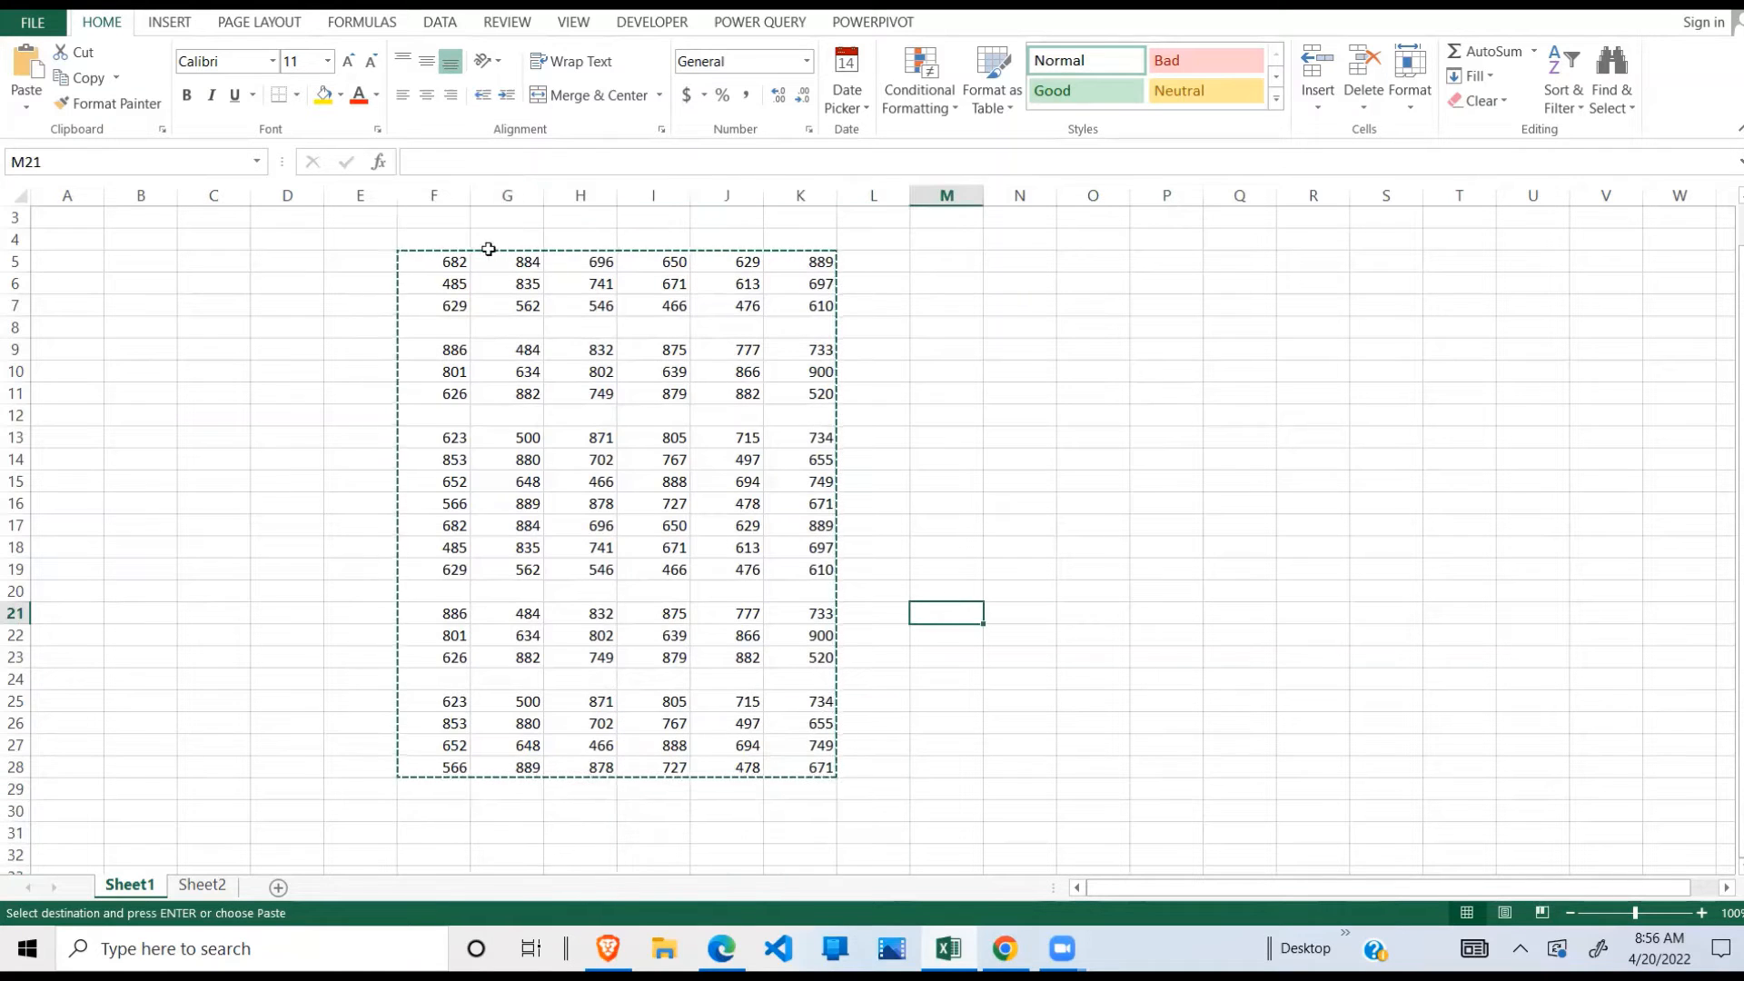
drag(450, 261, 822, 768)
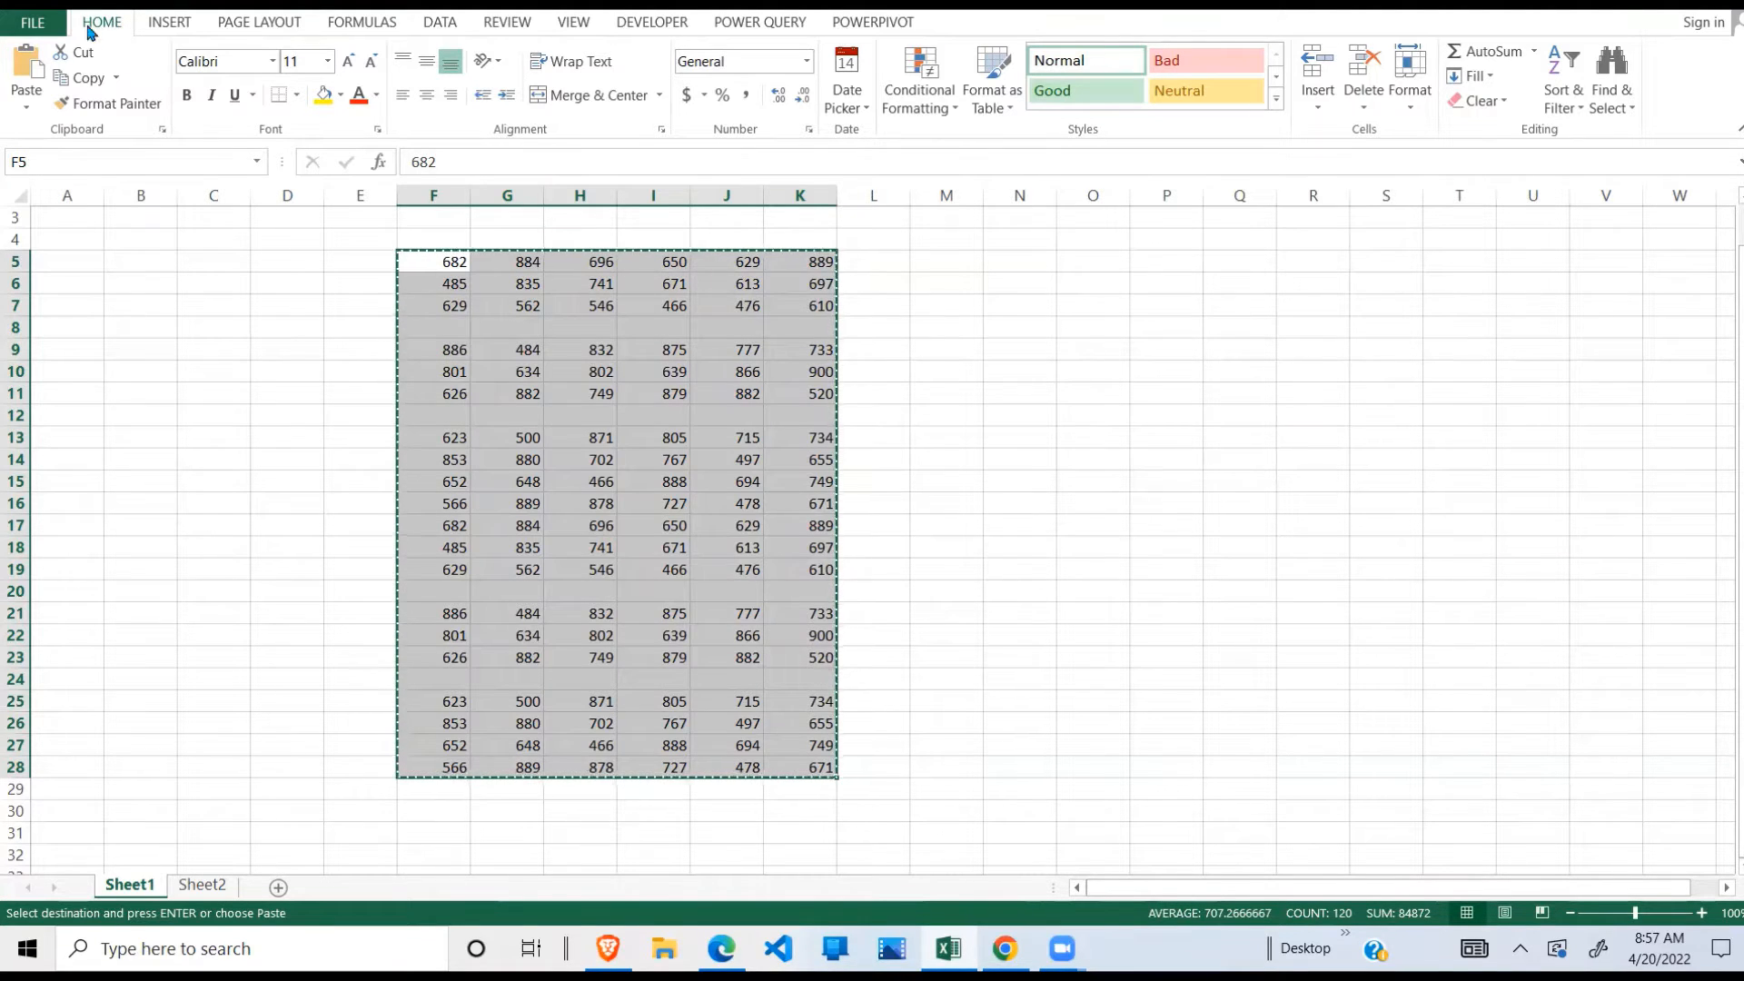
click(1621, 100)
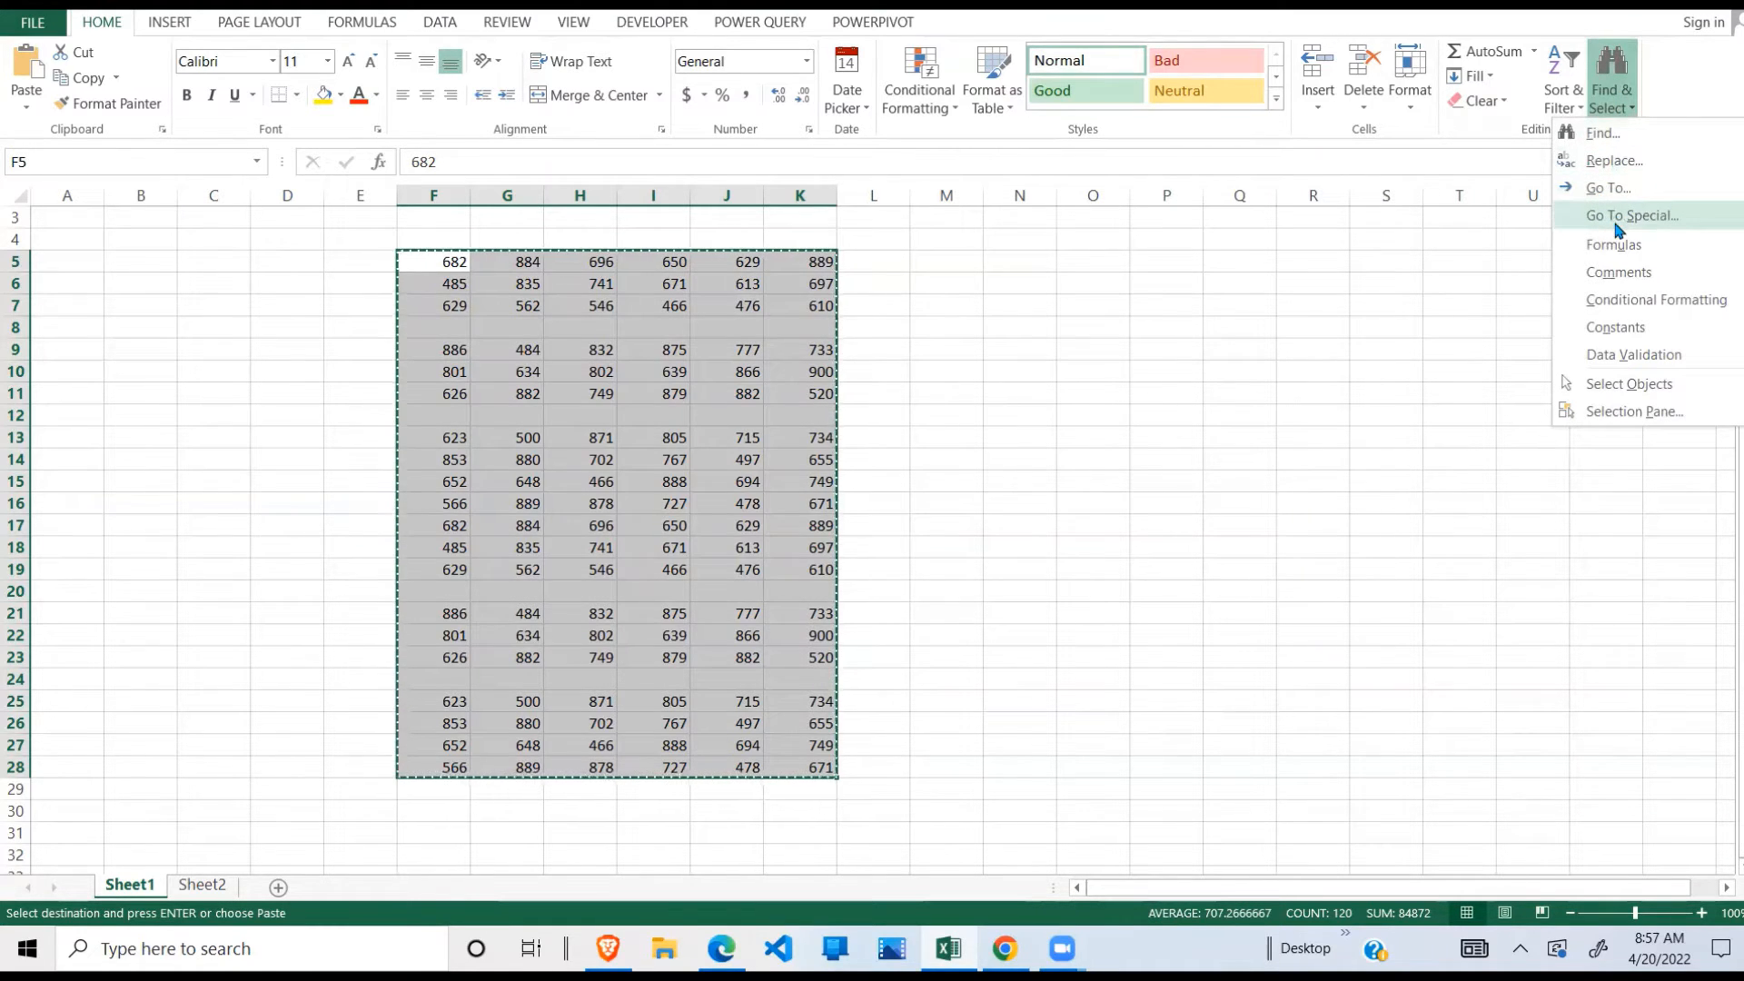
click(1606, 189)
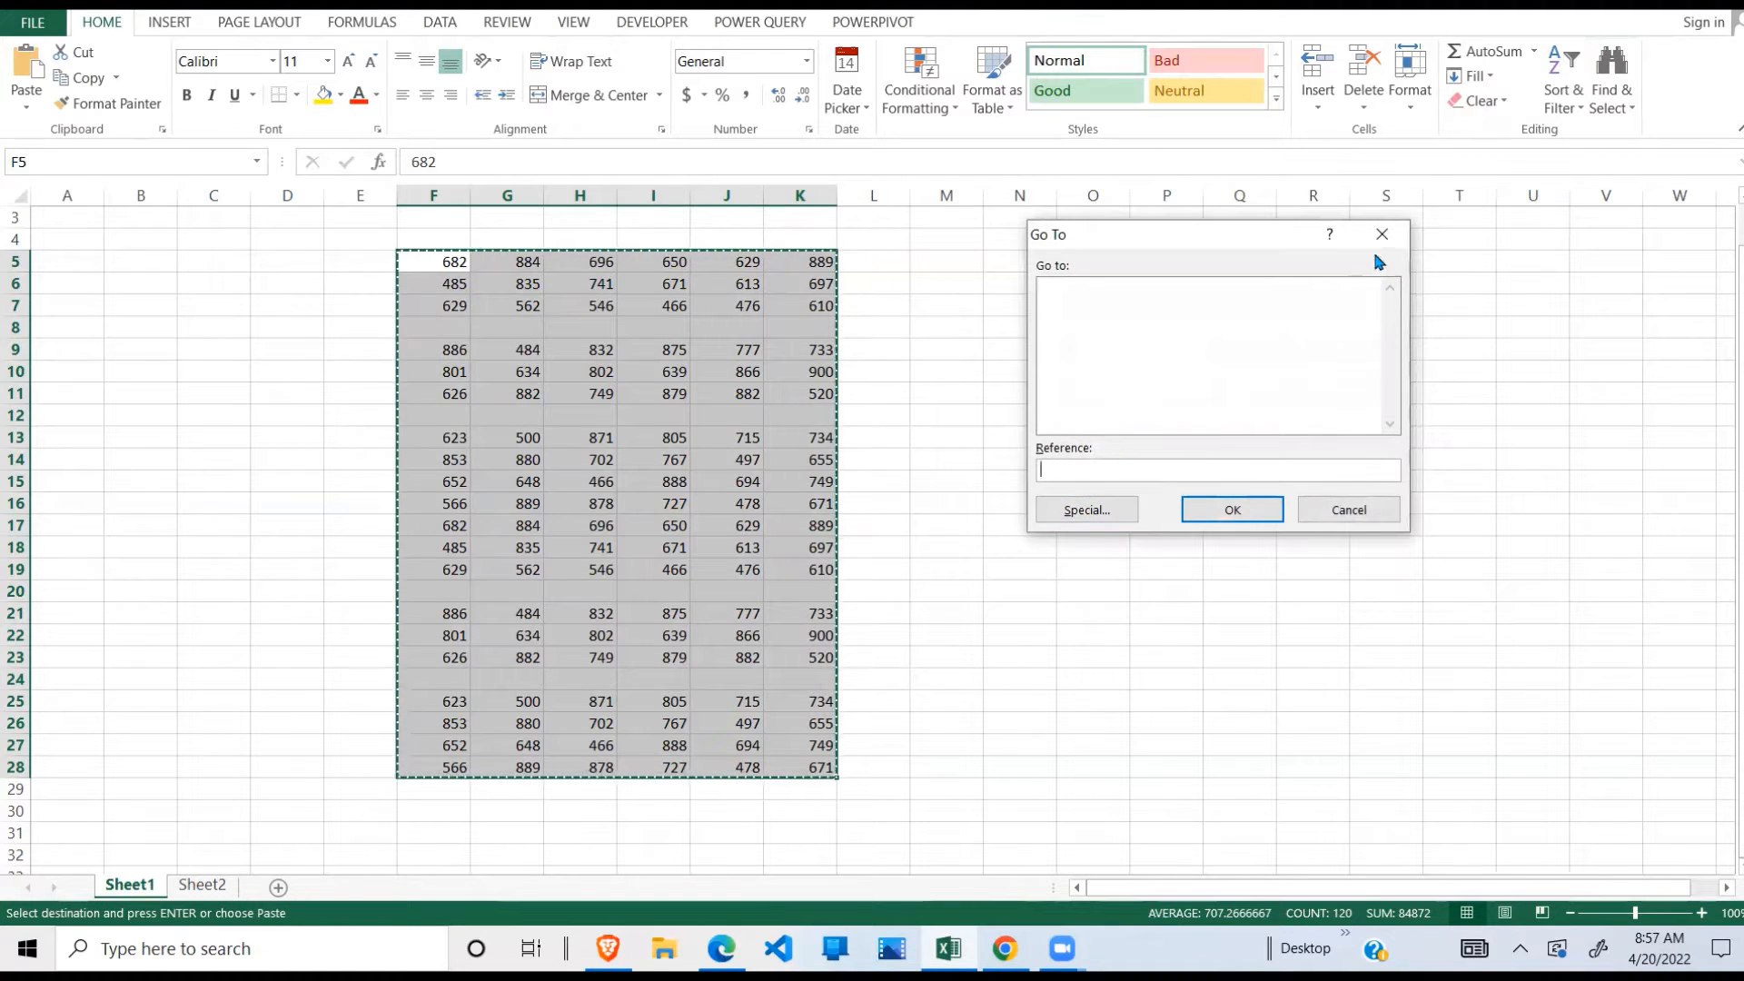
click(1087, 508)
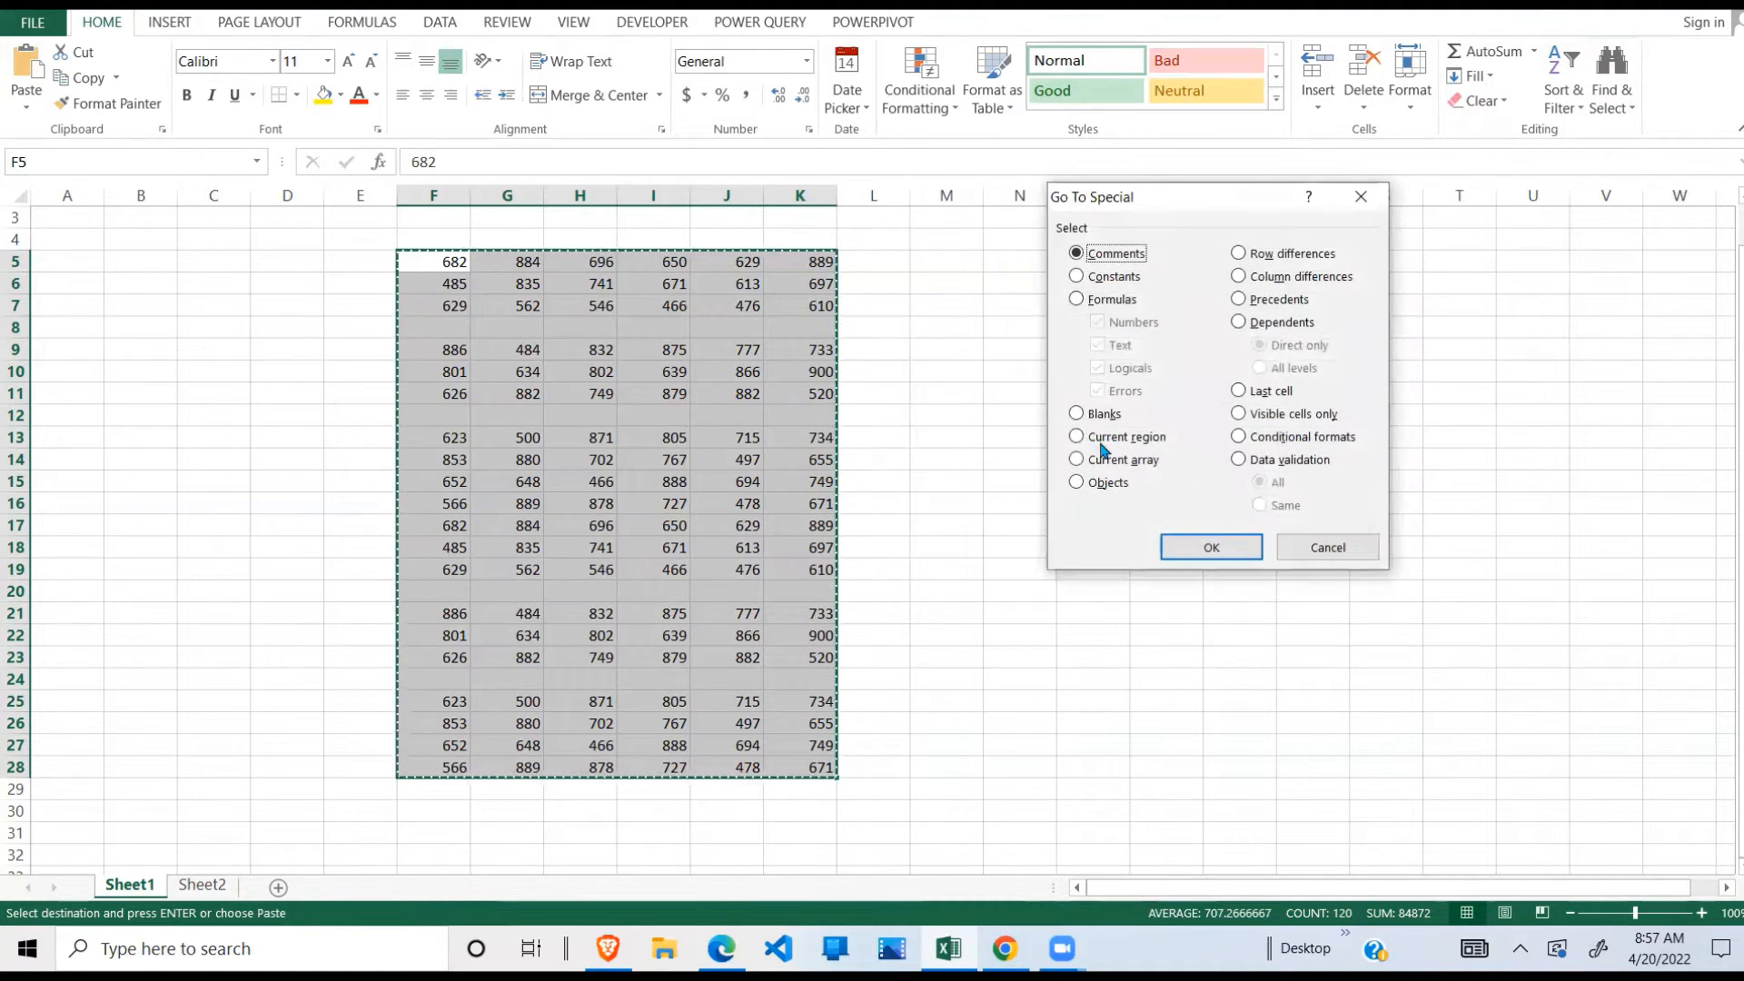
click(1360, 199)
Select only the blank cells within F5:K28 using Go To Special with the Blanks option, and clear the copy marquee.
click(1611, 100)
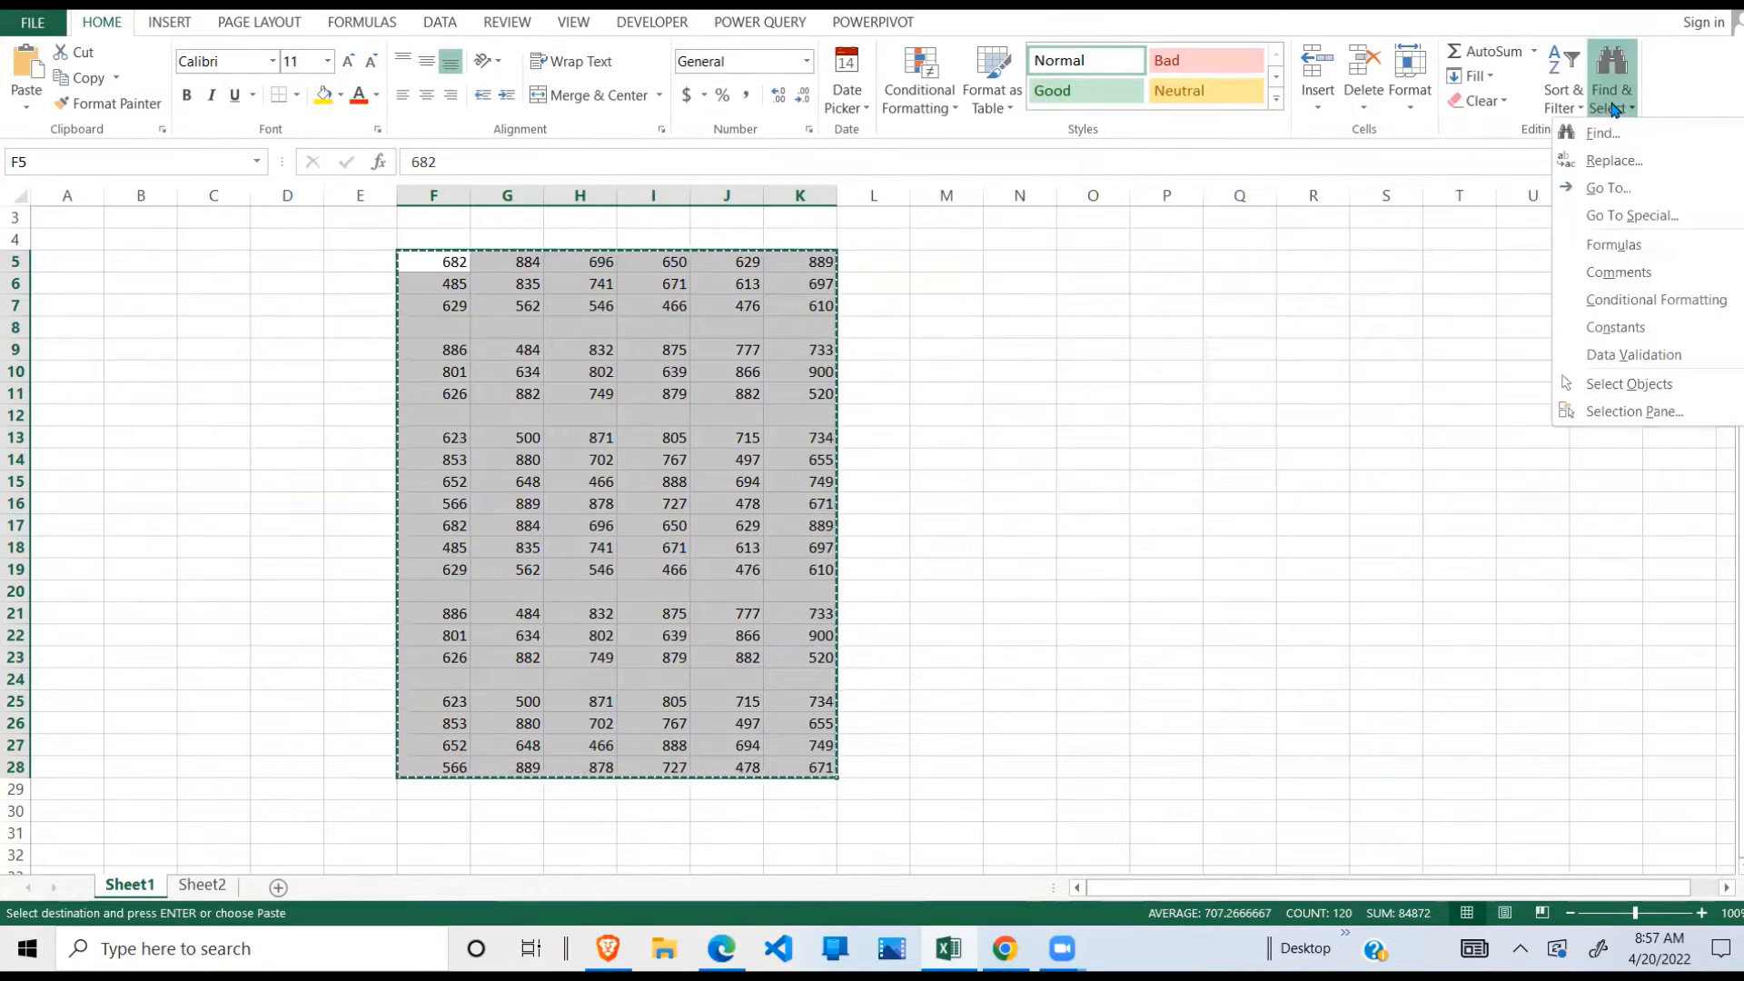
click(1632, 216)
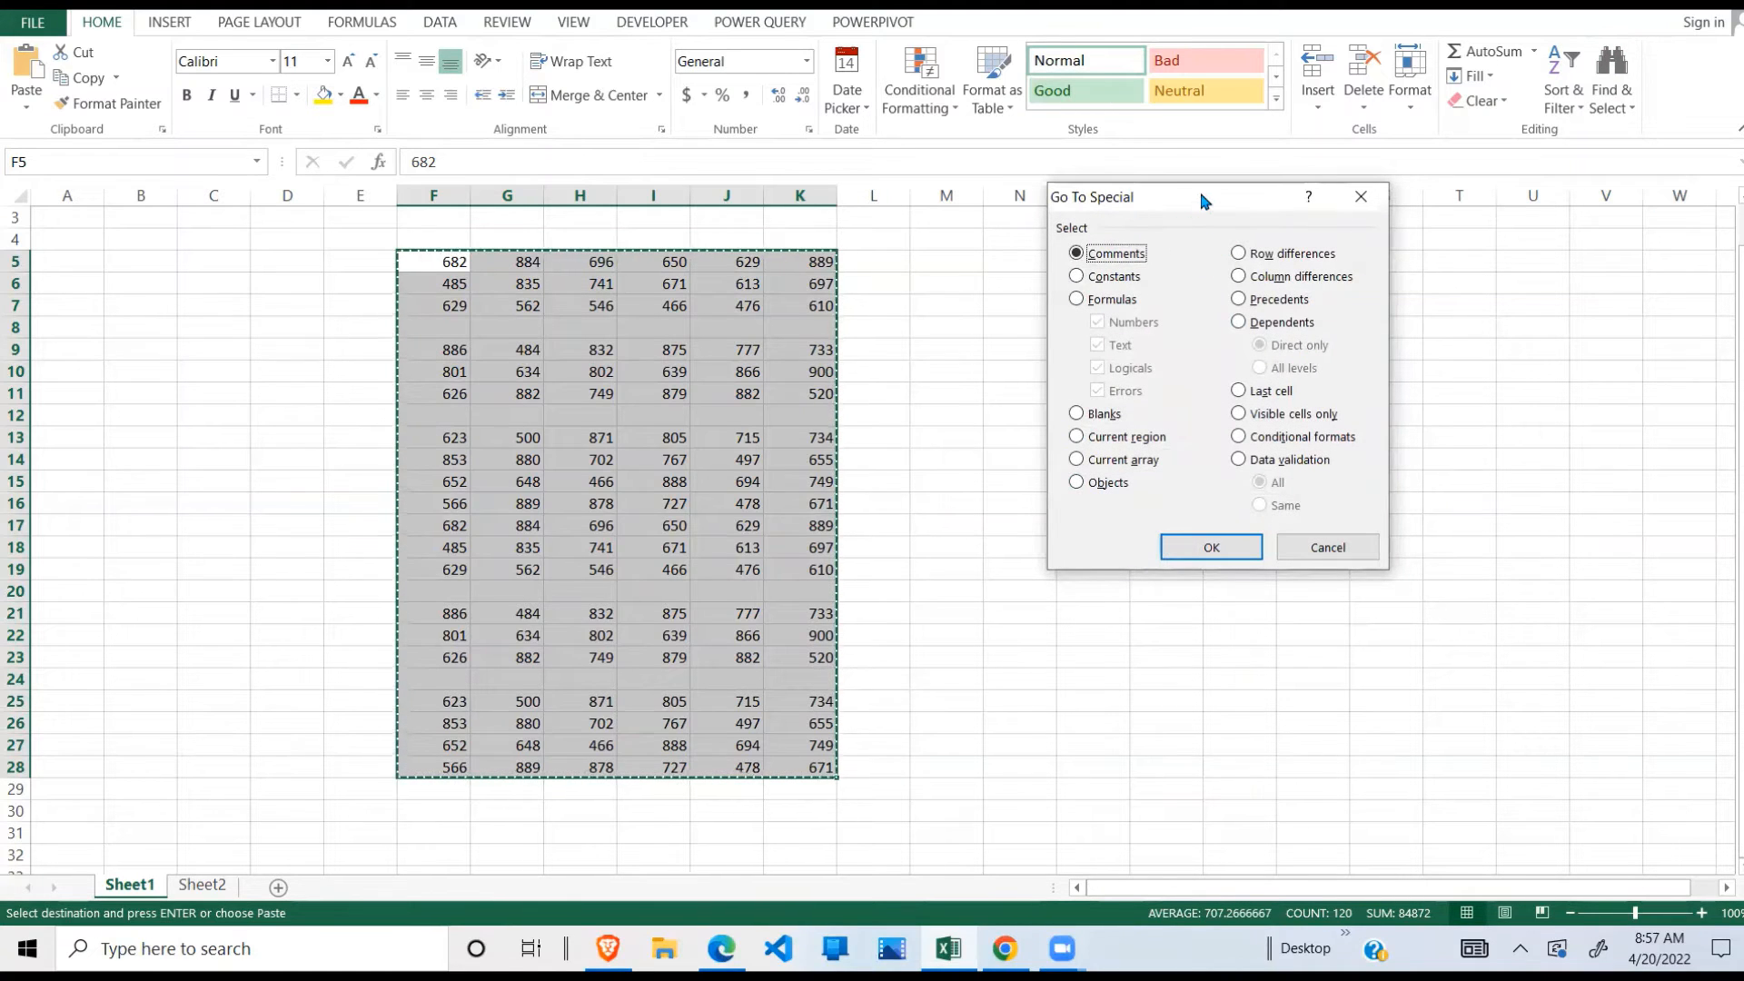
drag(1187, 200, 1089, 196)
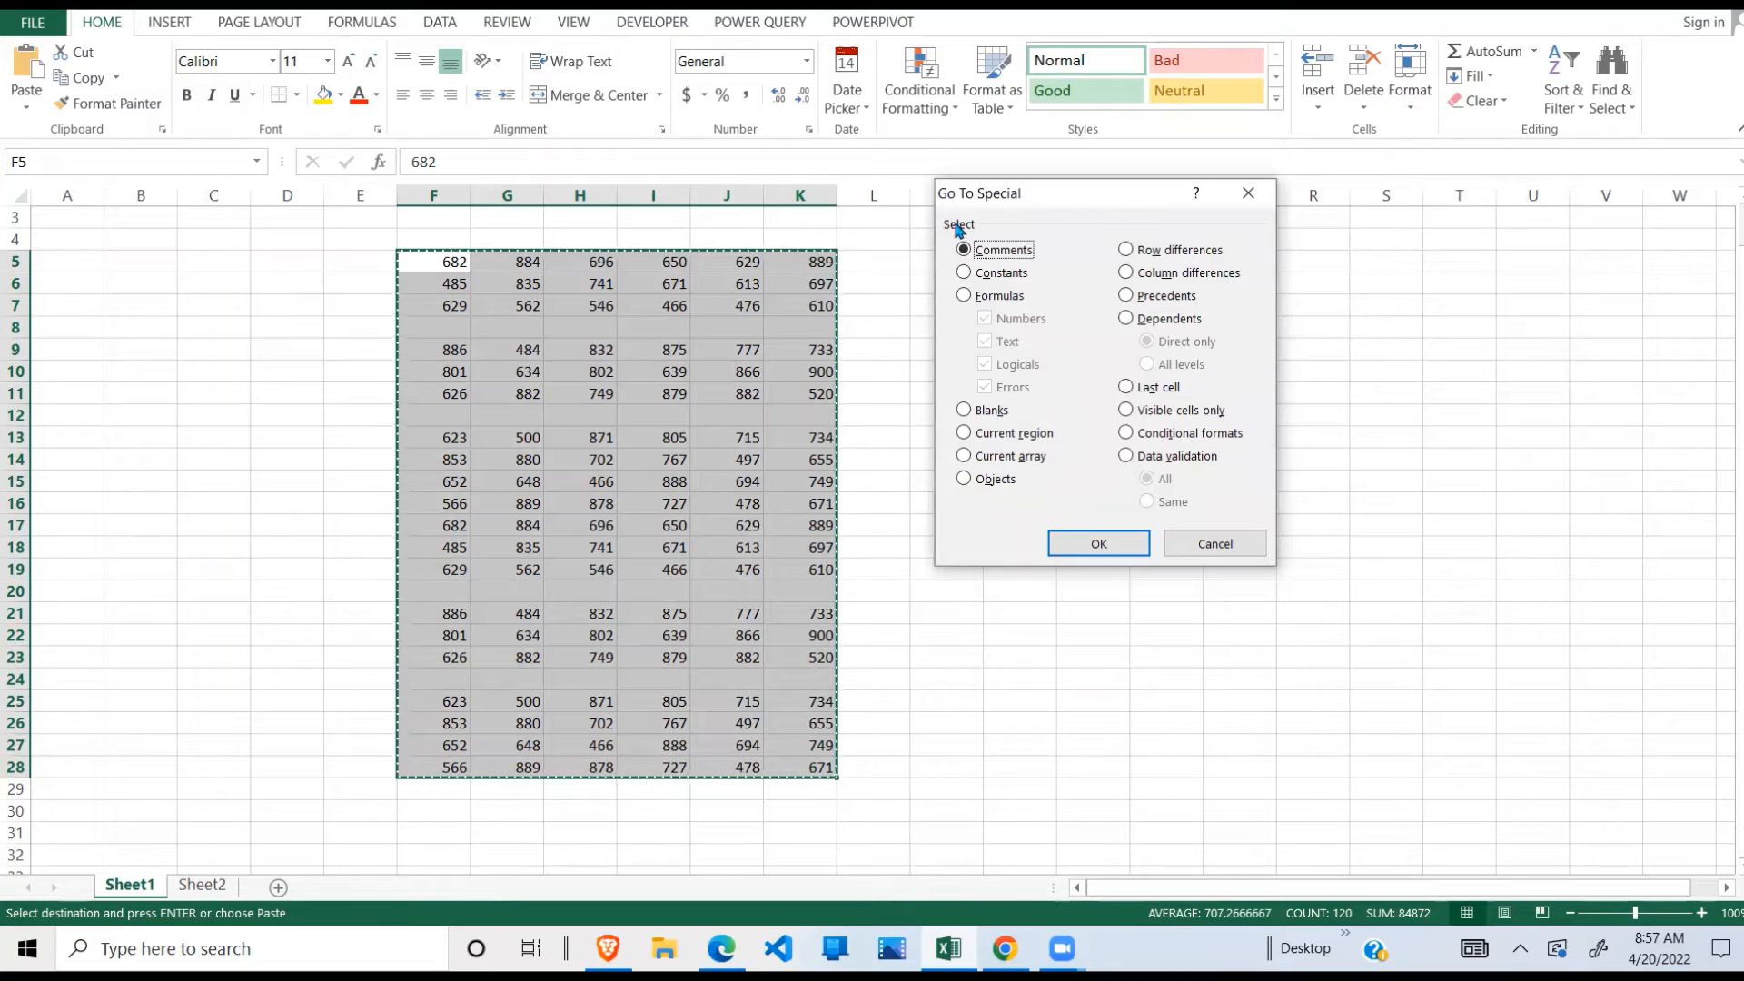
click(964, 410)
click(1099, 543)
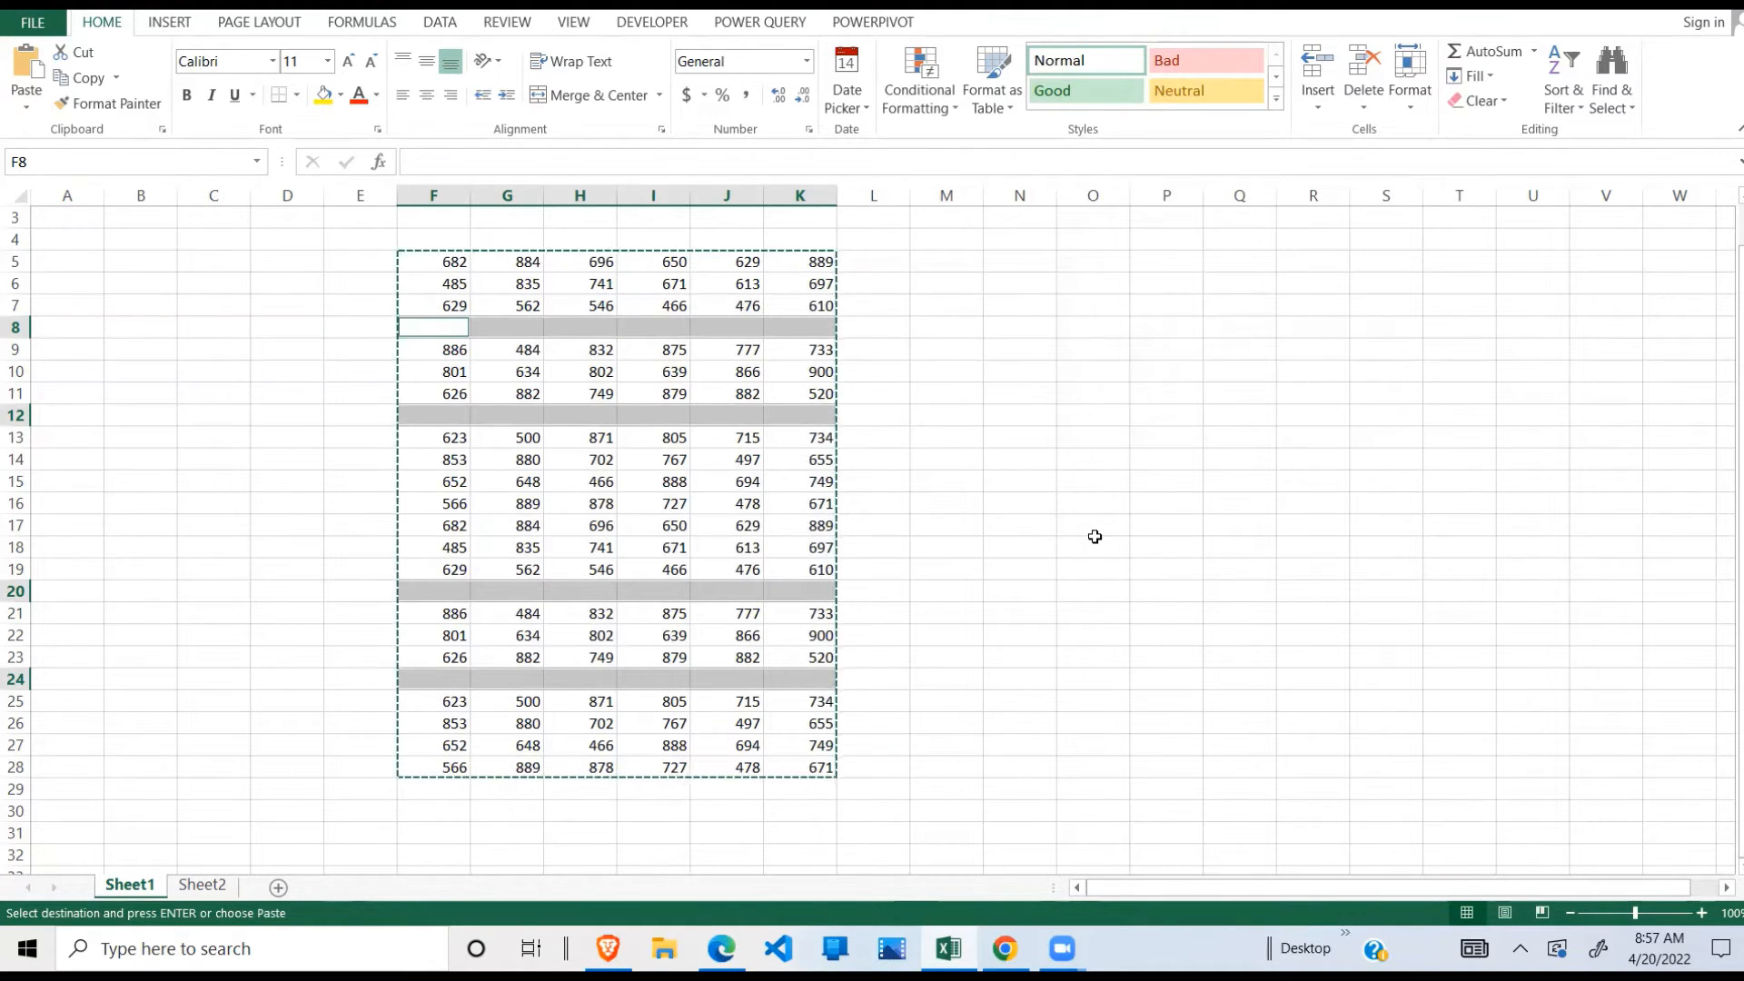
key(Escape)
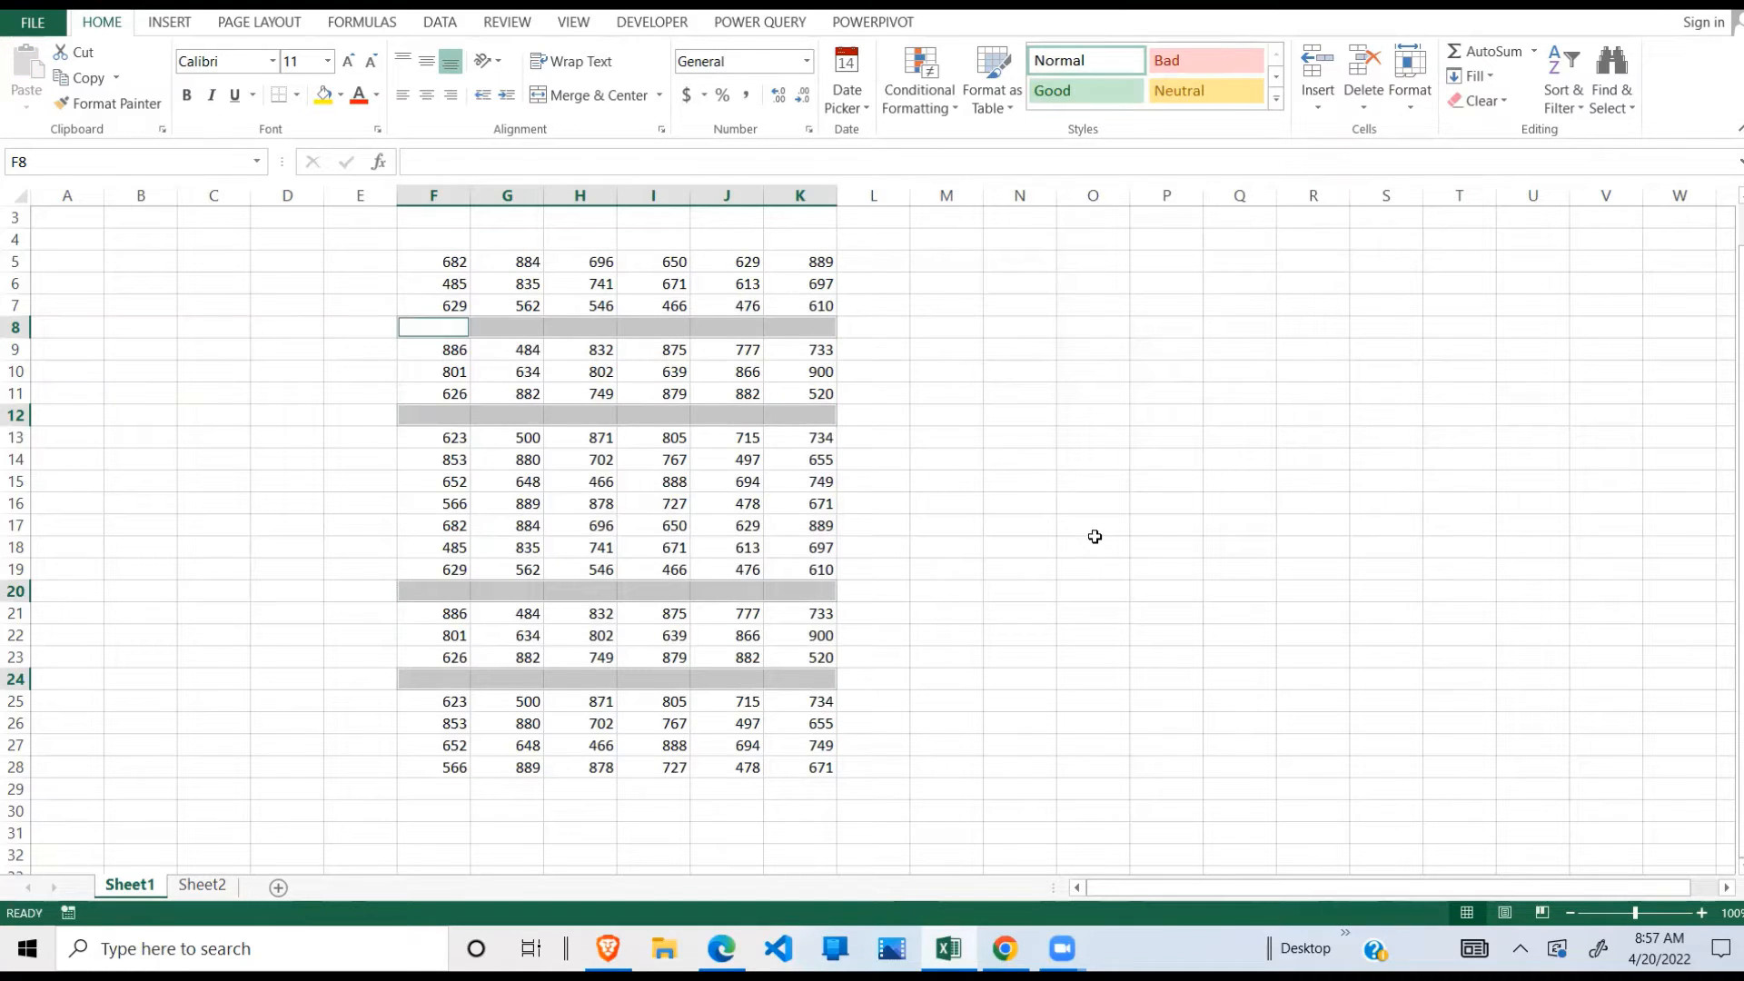
Delete the selected blank cells with the Entire row option.
right_click(712, 410)
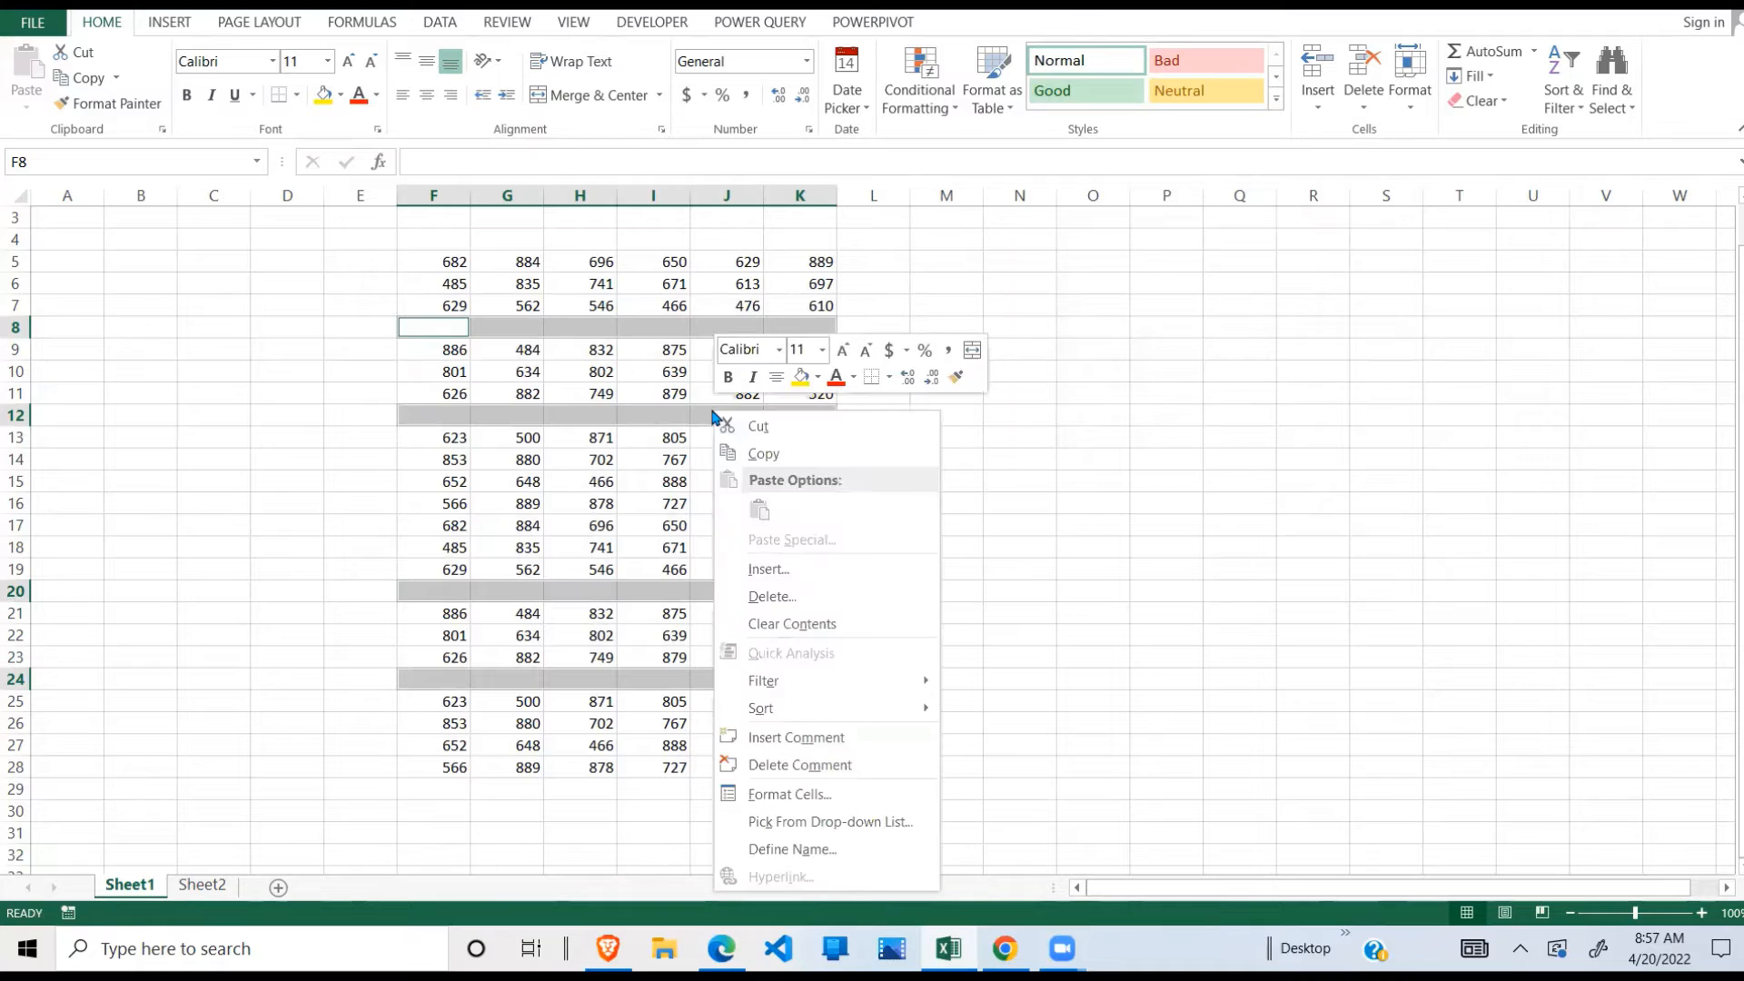
click(811, 595)
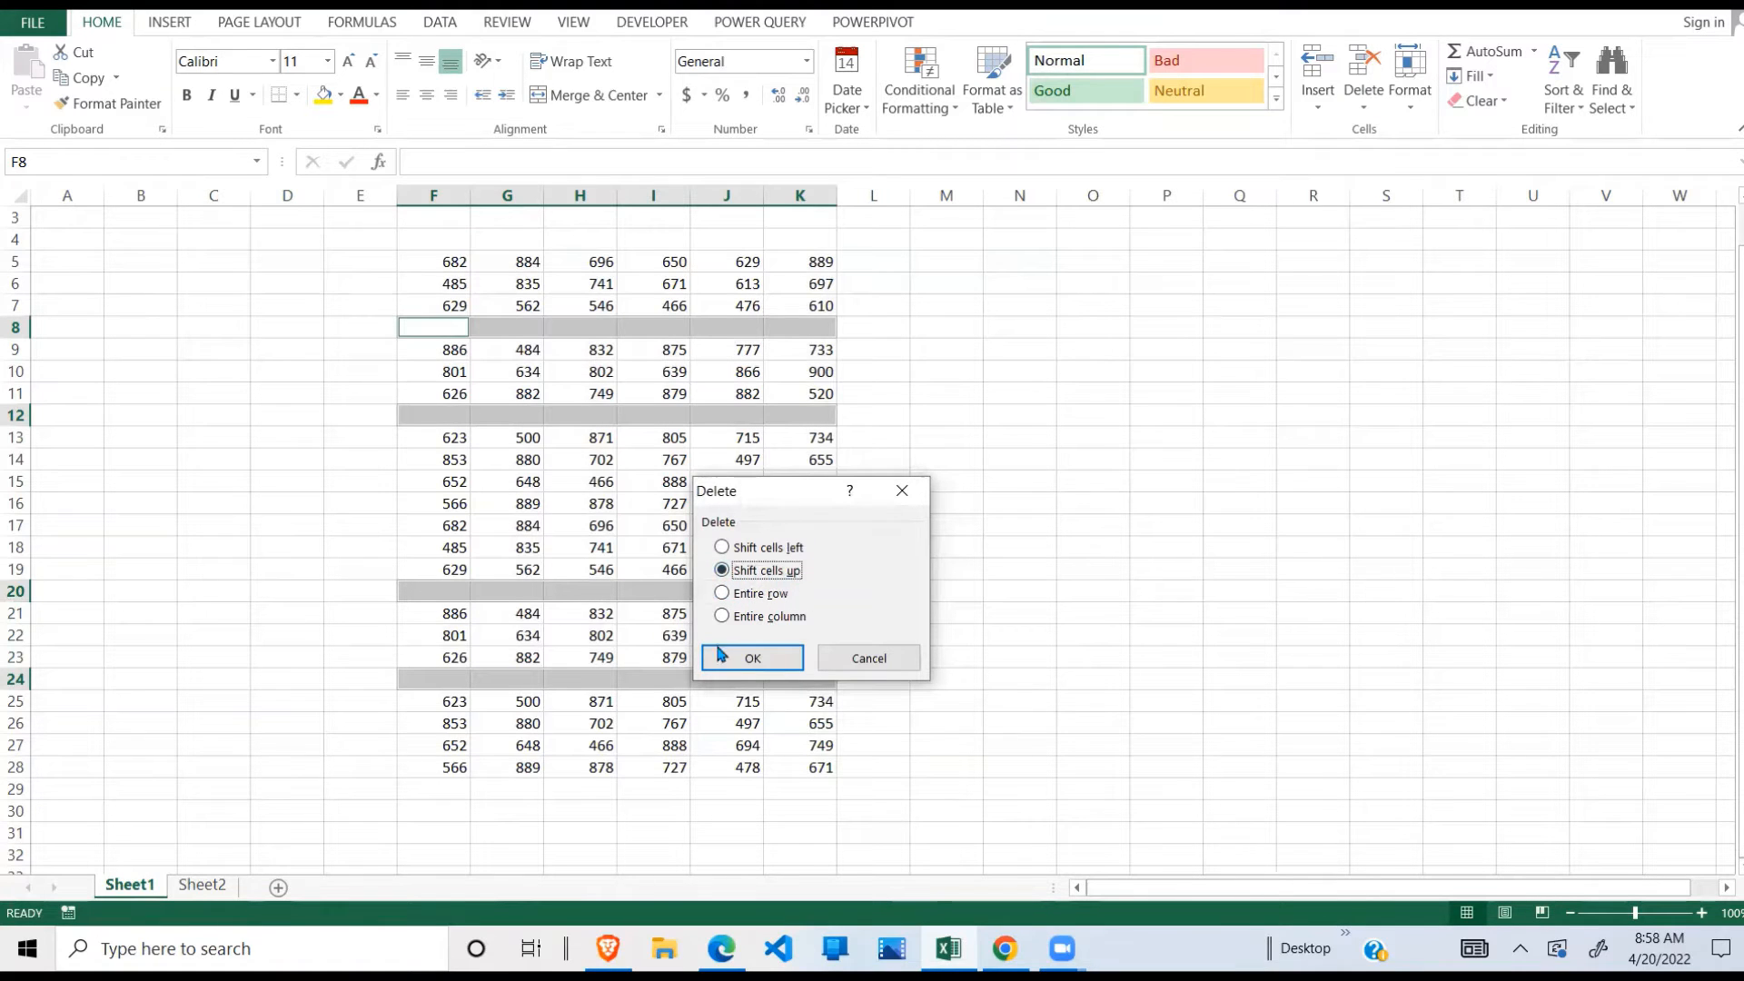
click(723, 594)
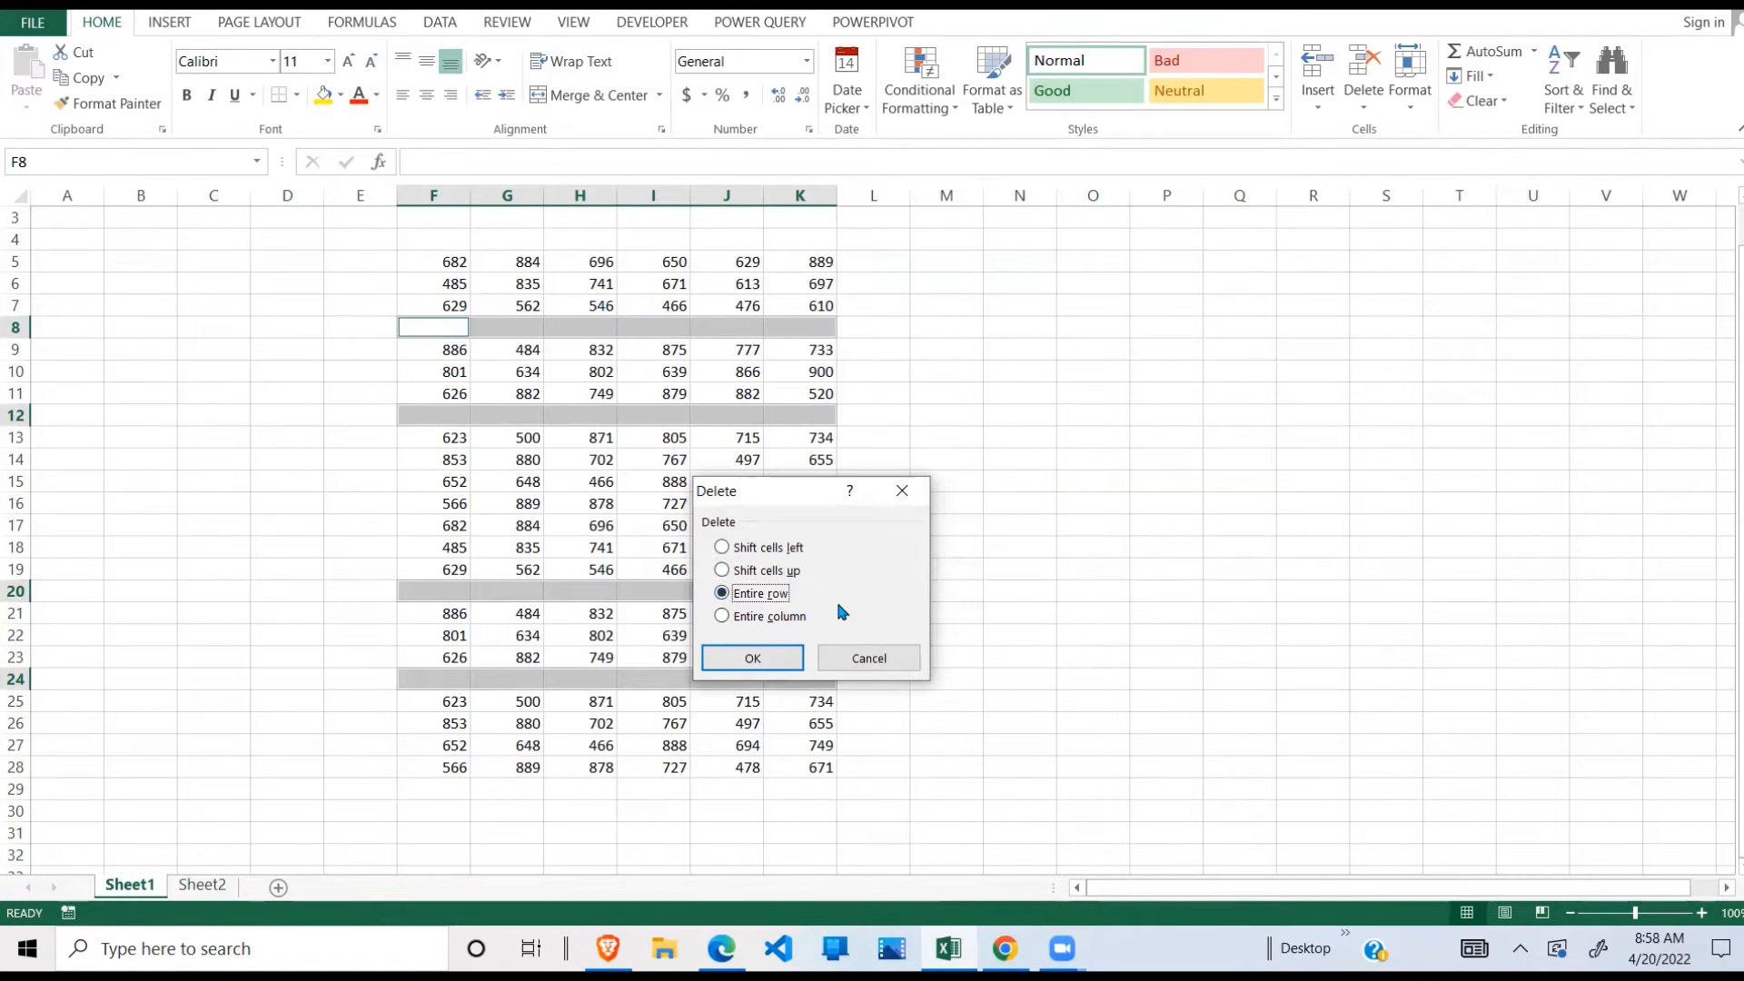
click(768, 667)
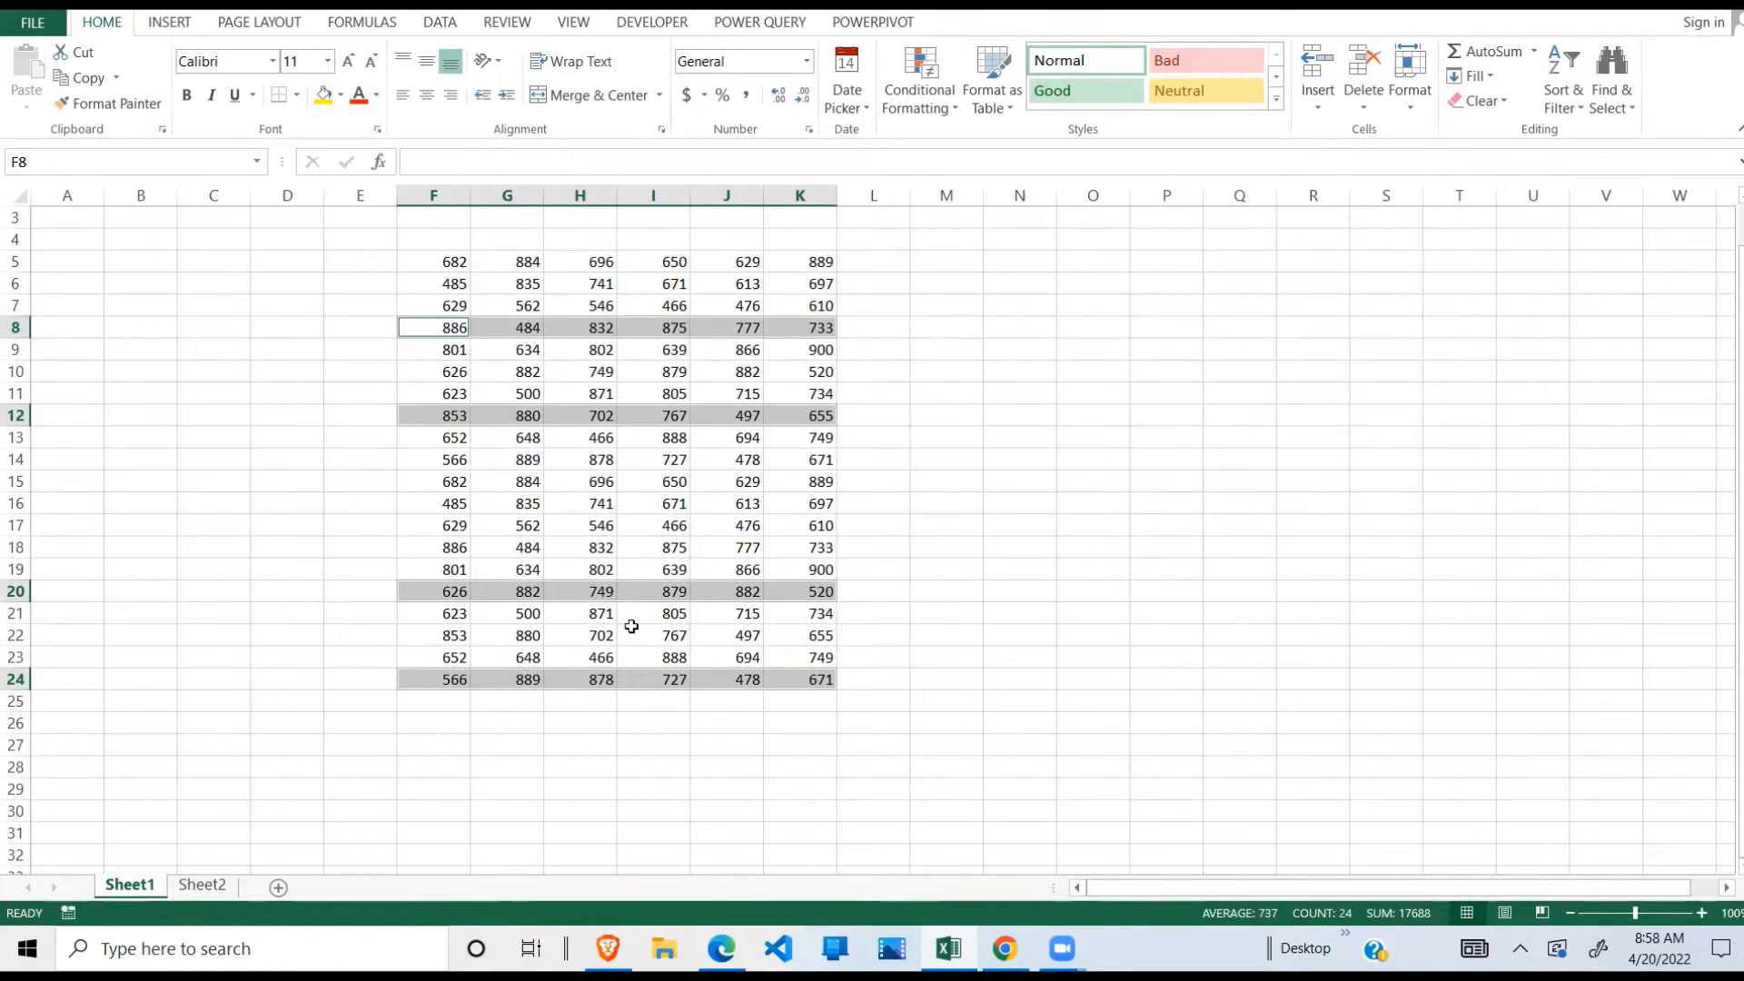
Select the range F5:K24 to check the data for remaining blank rows.
click(631, 627)
click(588, 527)
drag(435, 266, 821, 678)
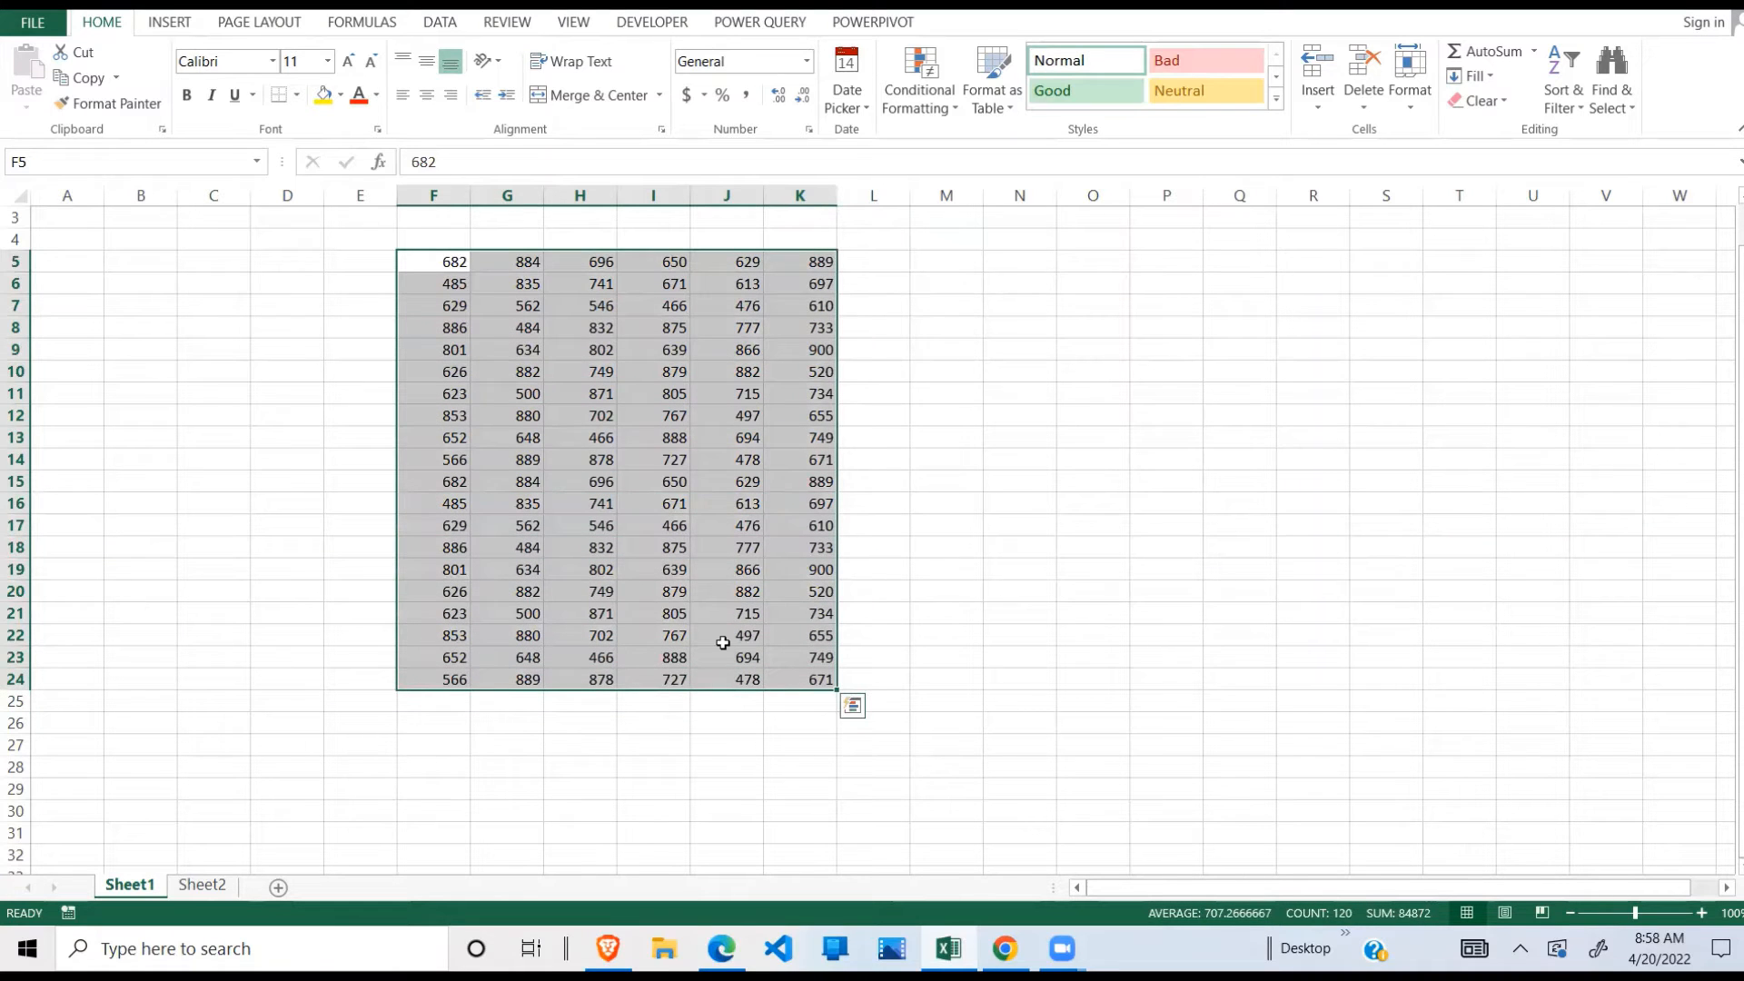
Review the cleaned data block F5:K24 on Sheet1 by reselecting the whole range.
click(648, 591)
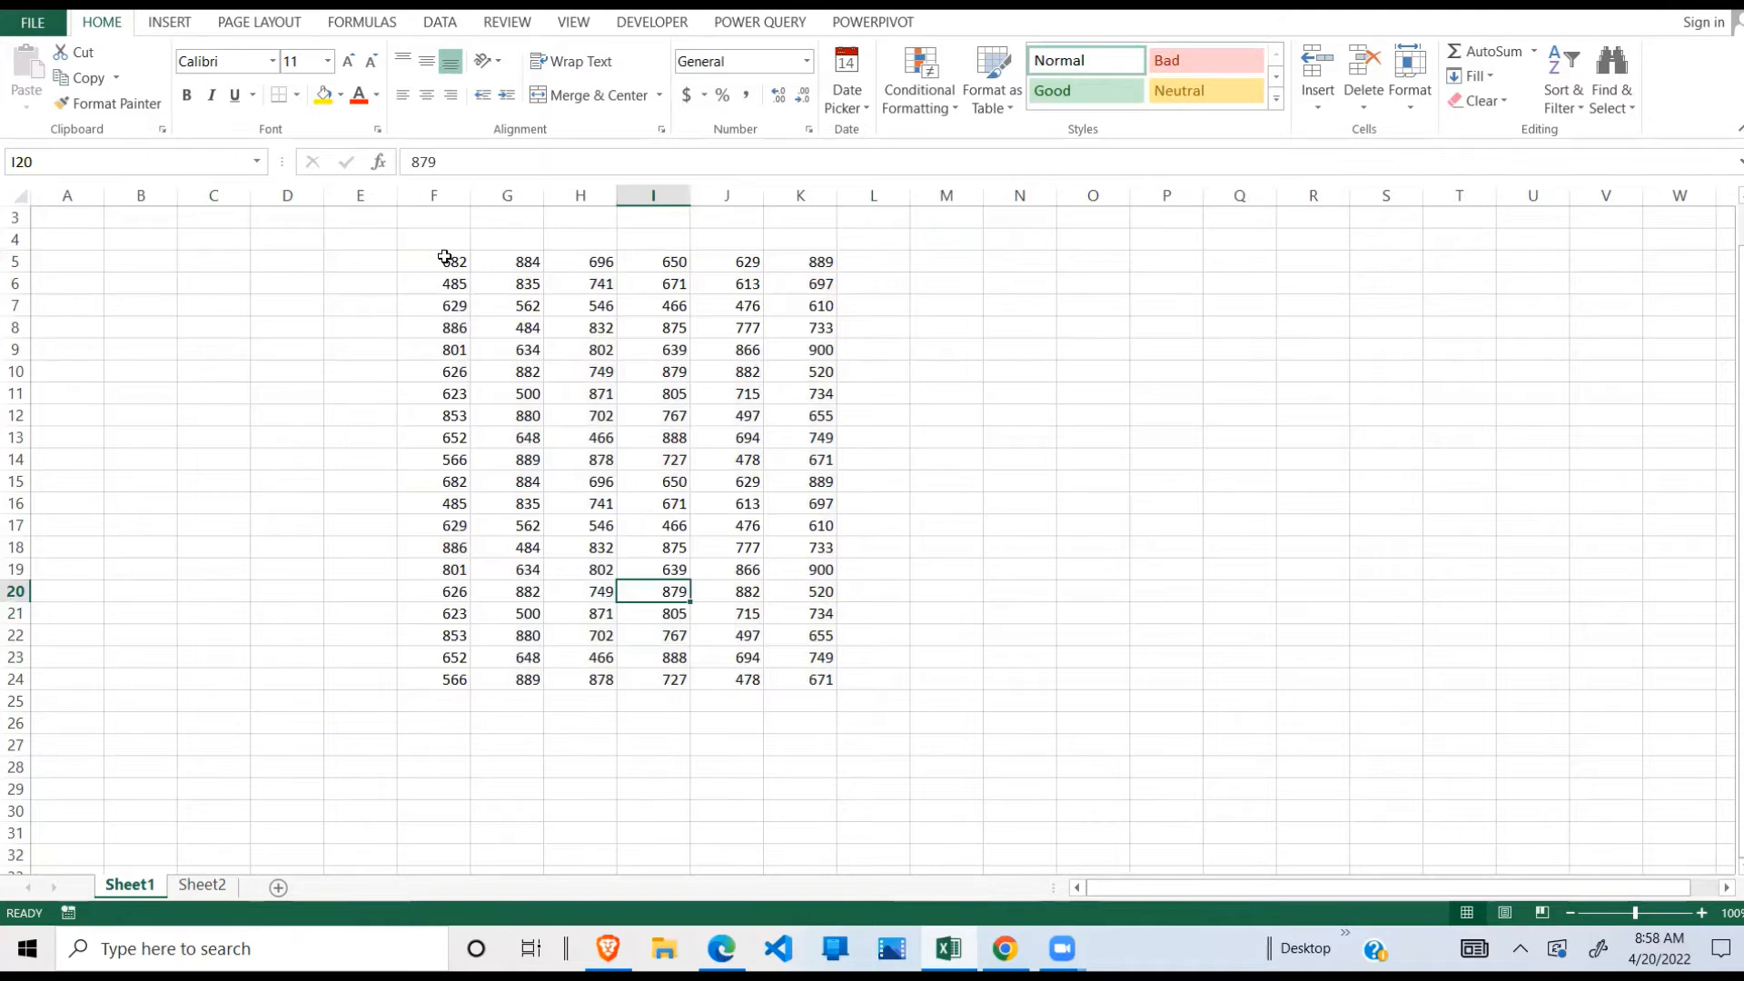
drag(445, 257, 791, 673)
click(684, 677)
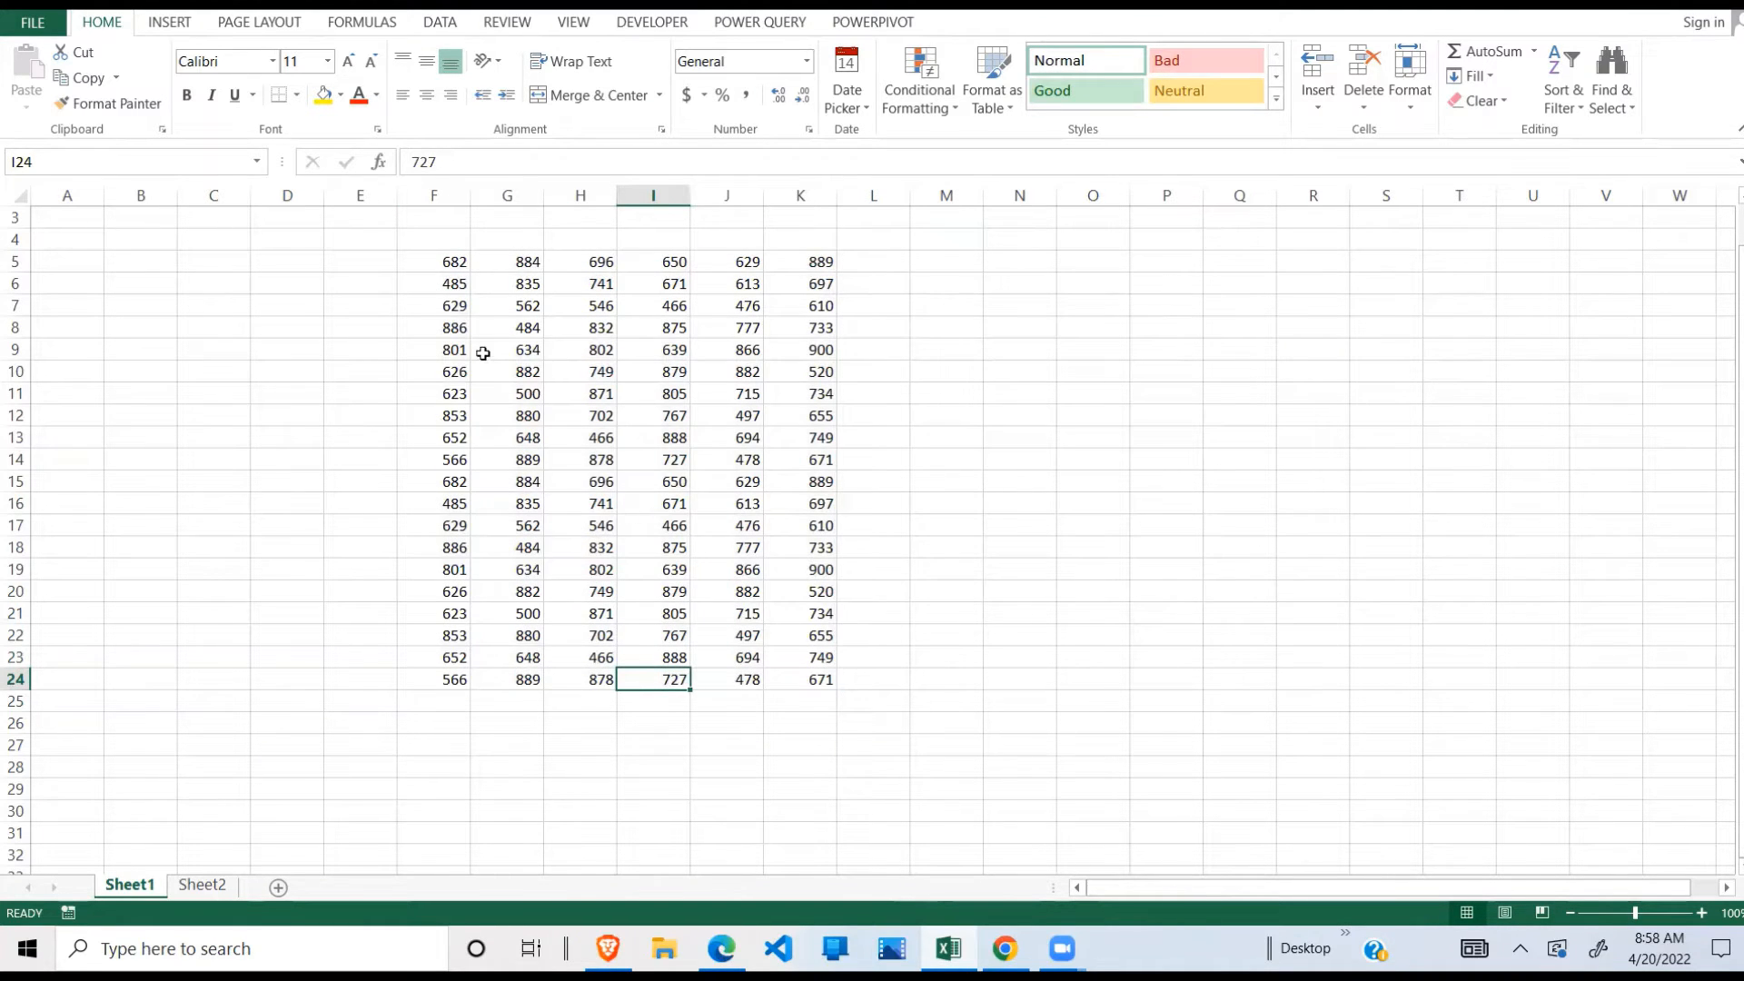
drag(457, 264, 761, 681)
click(797, 659)
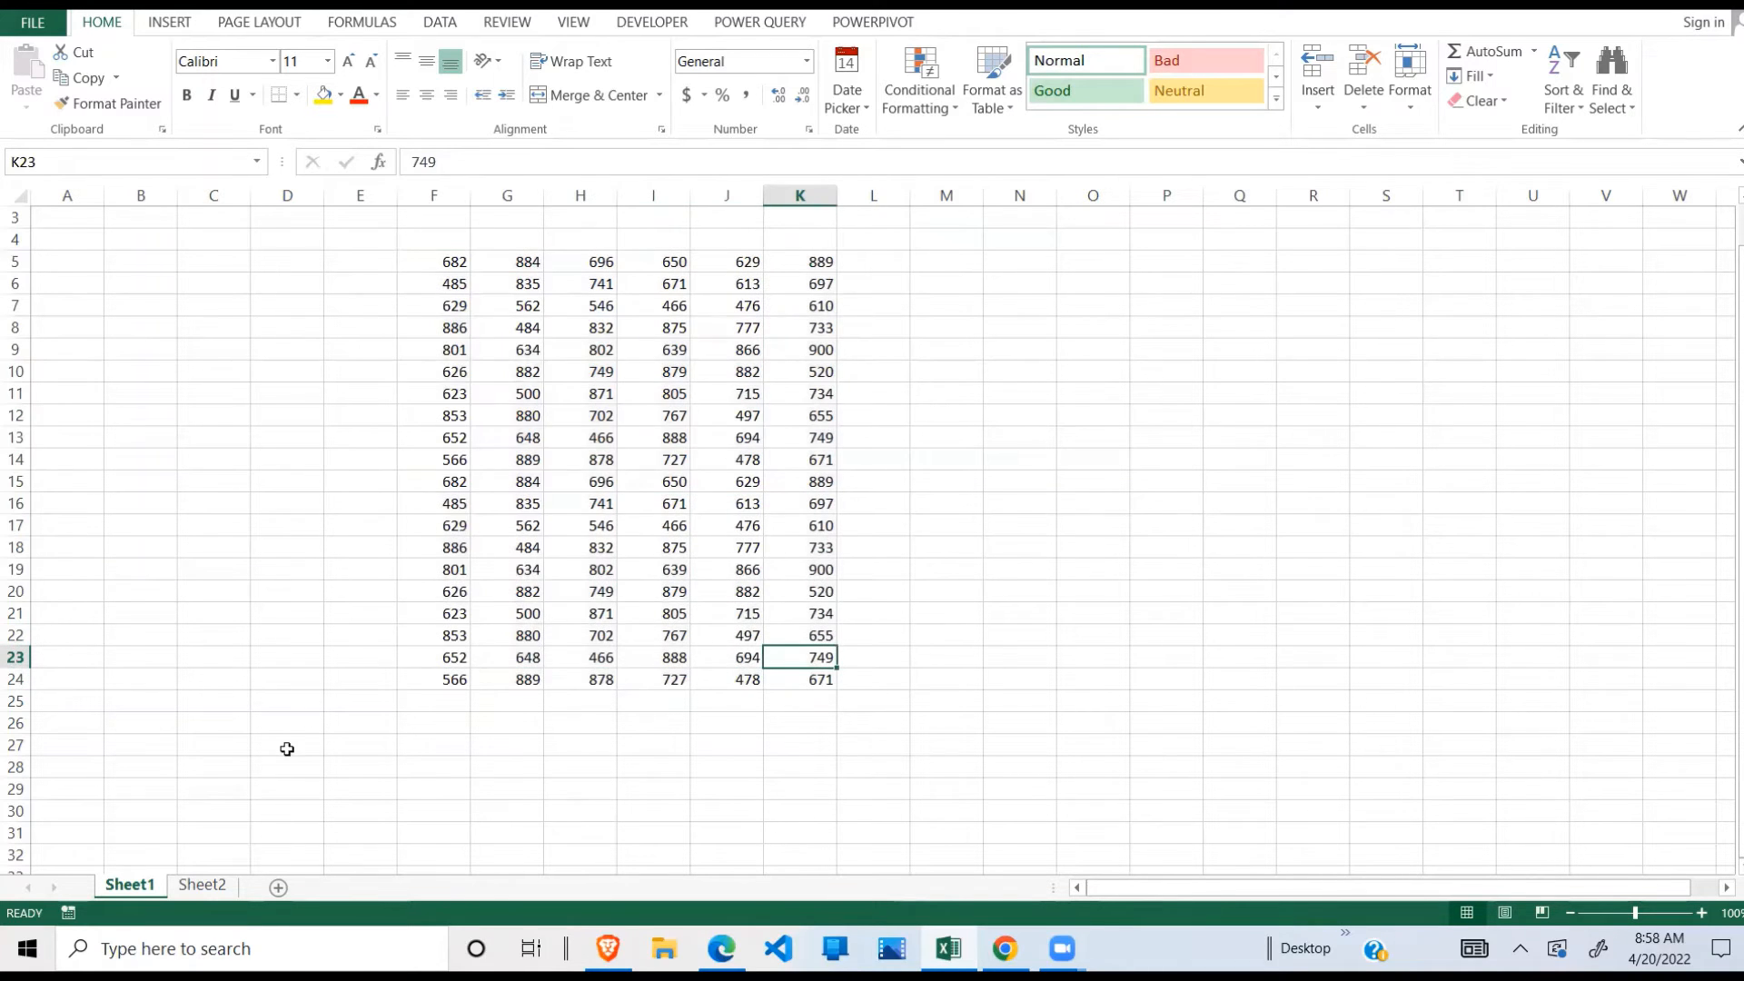
Switch to Sheet2 and look over its data in the range G4:L27.
click(204, 885)
click(663, 388)
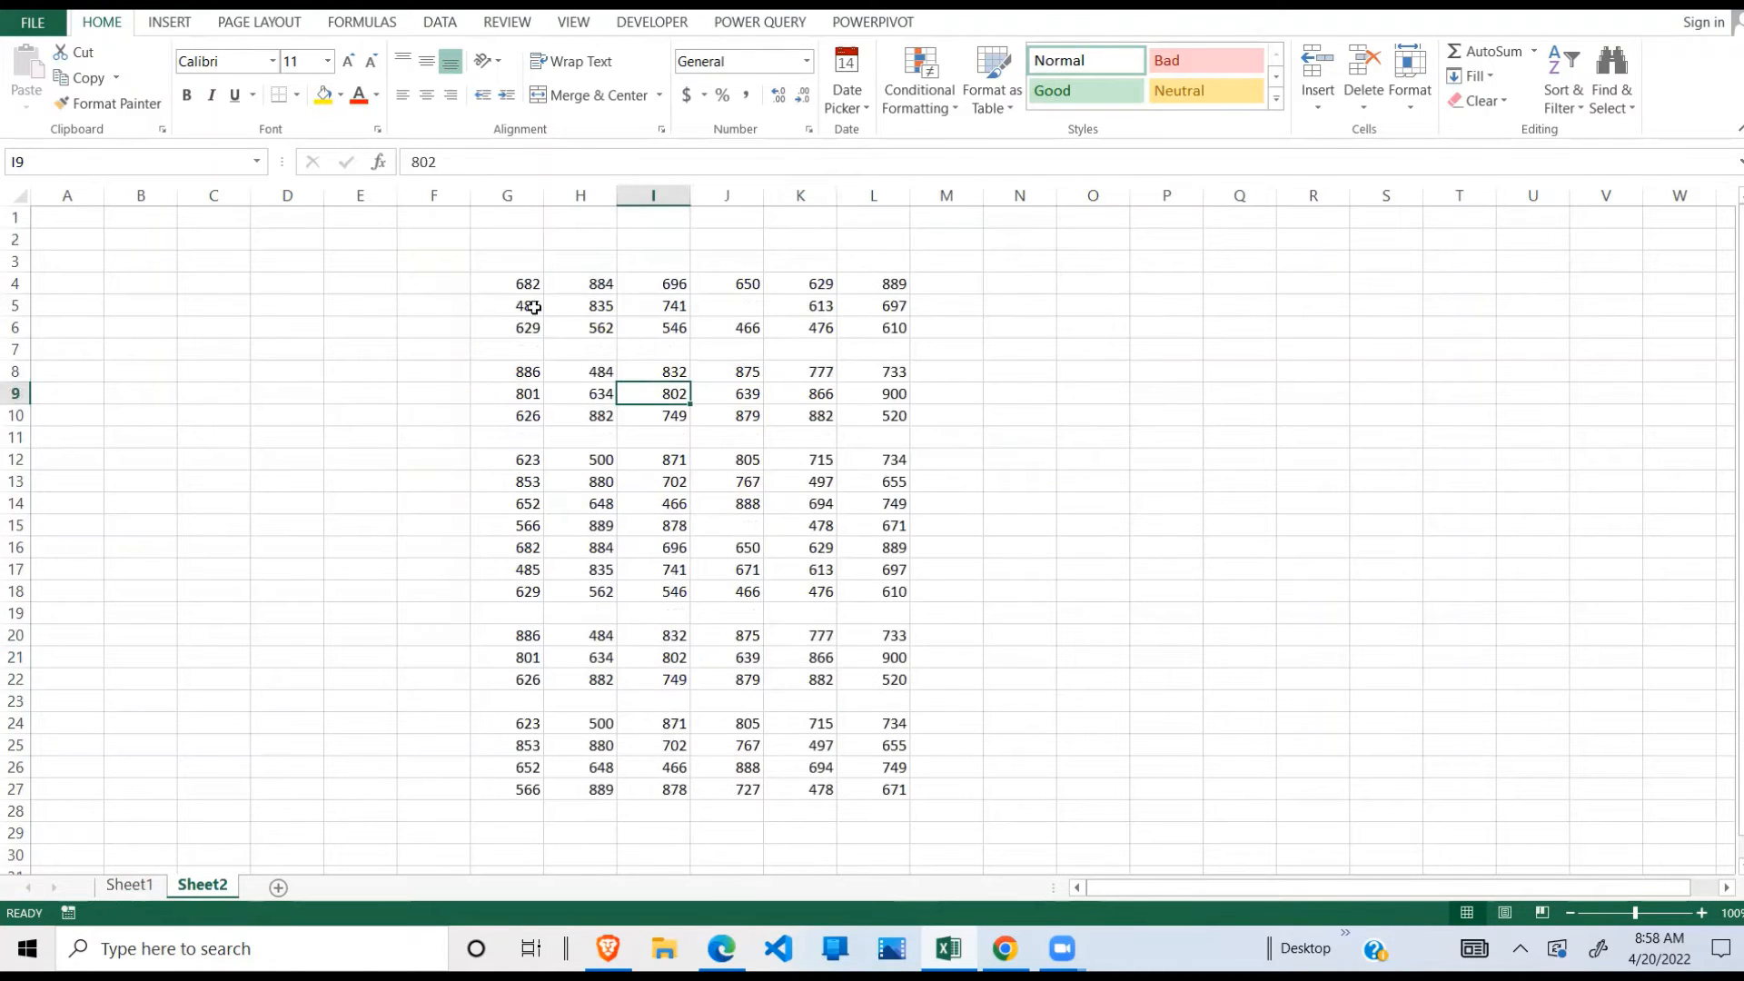
drag(540, 282, 901, 795)
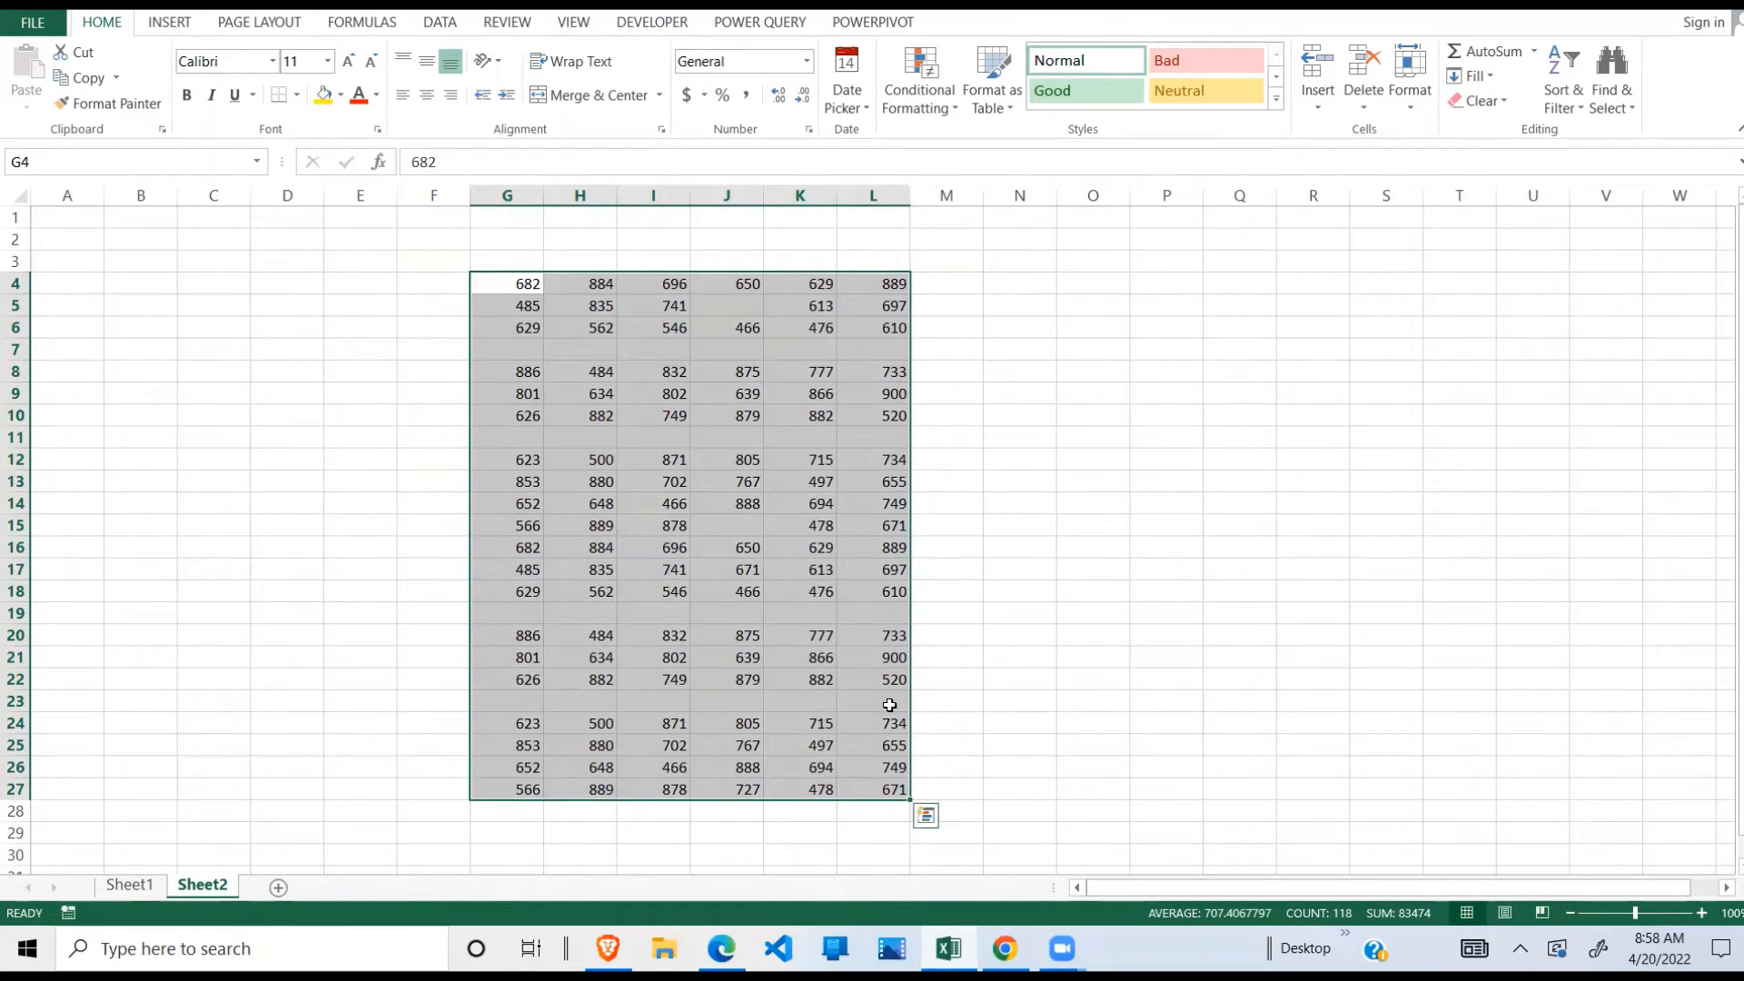
click(800, 636)
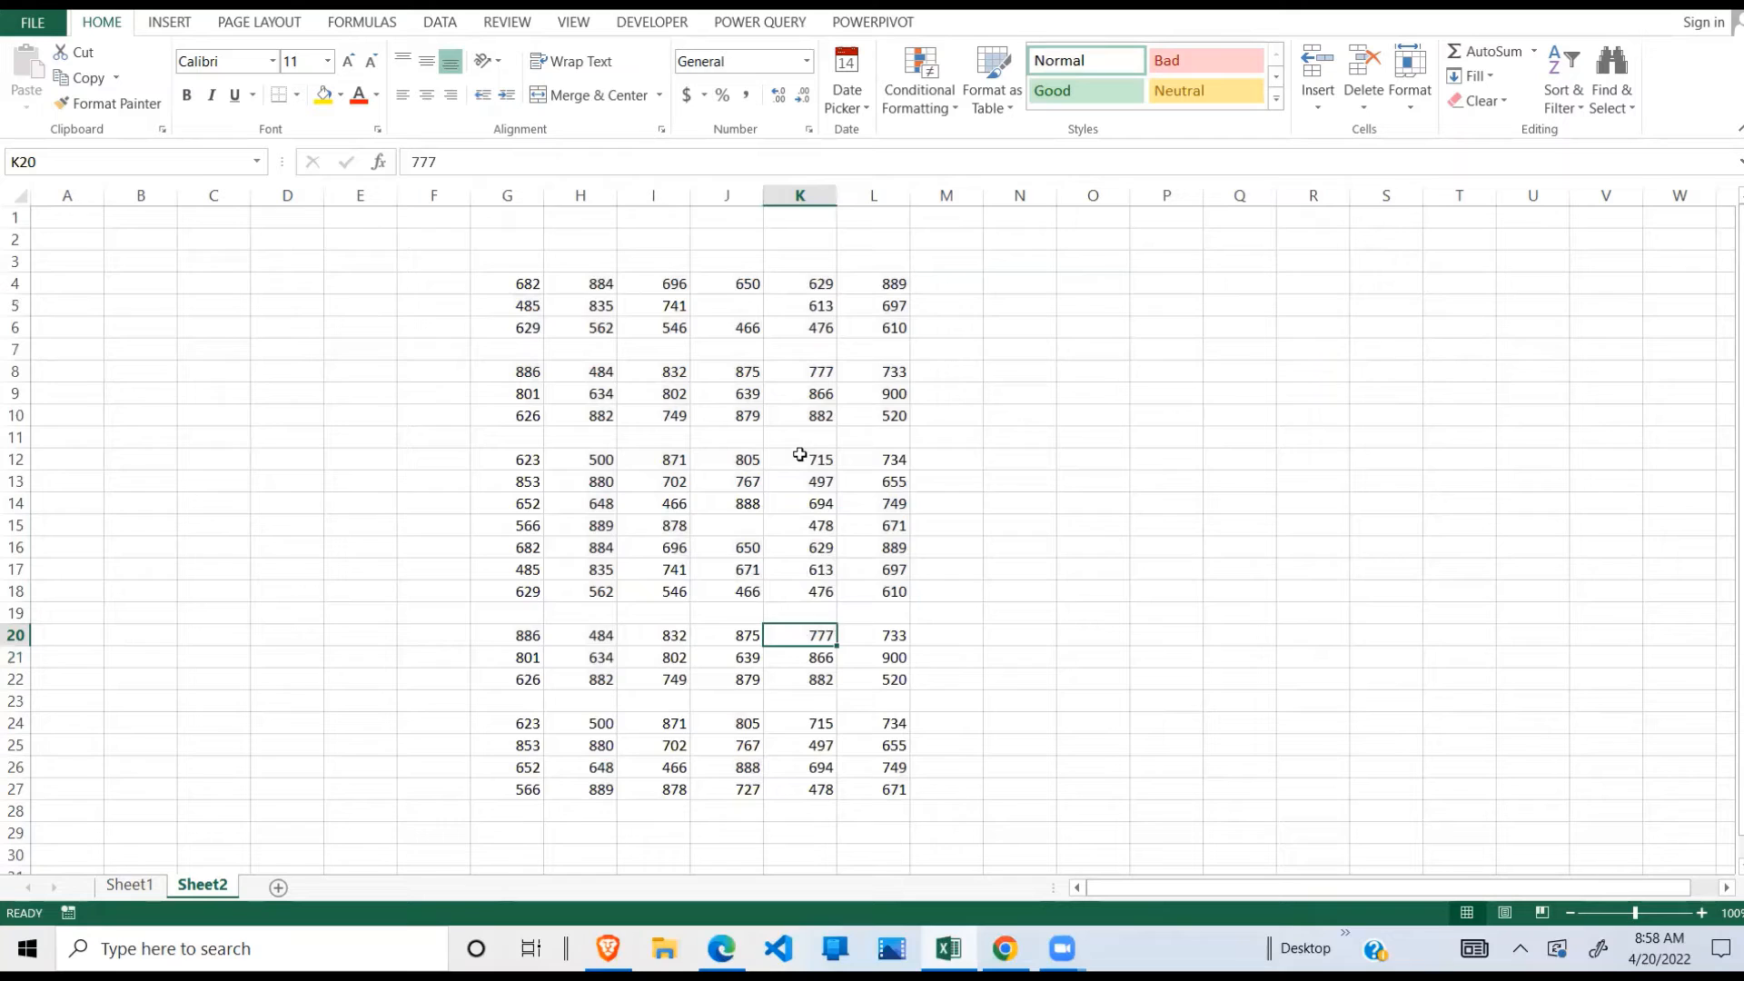
Examine the single empty cells J5 and J15 and the data in their rows, G5:L5 and G15:L15.
click(750, 306)
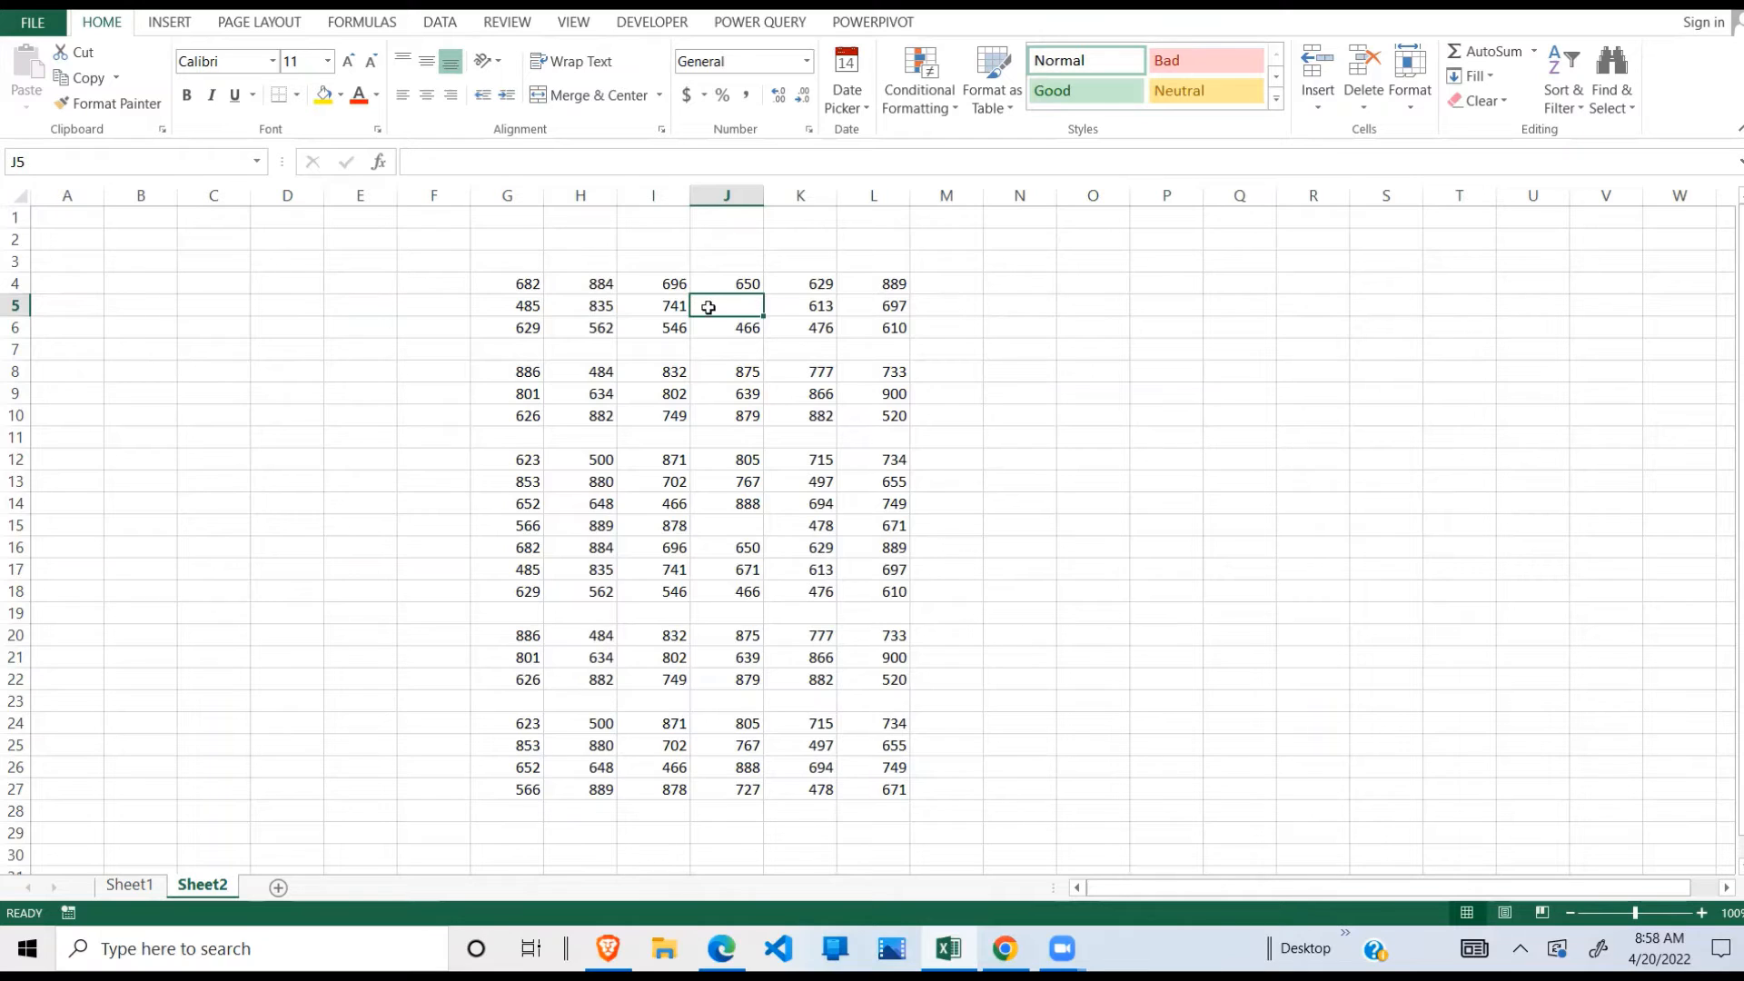
drag(532, 311, 895, 300)
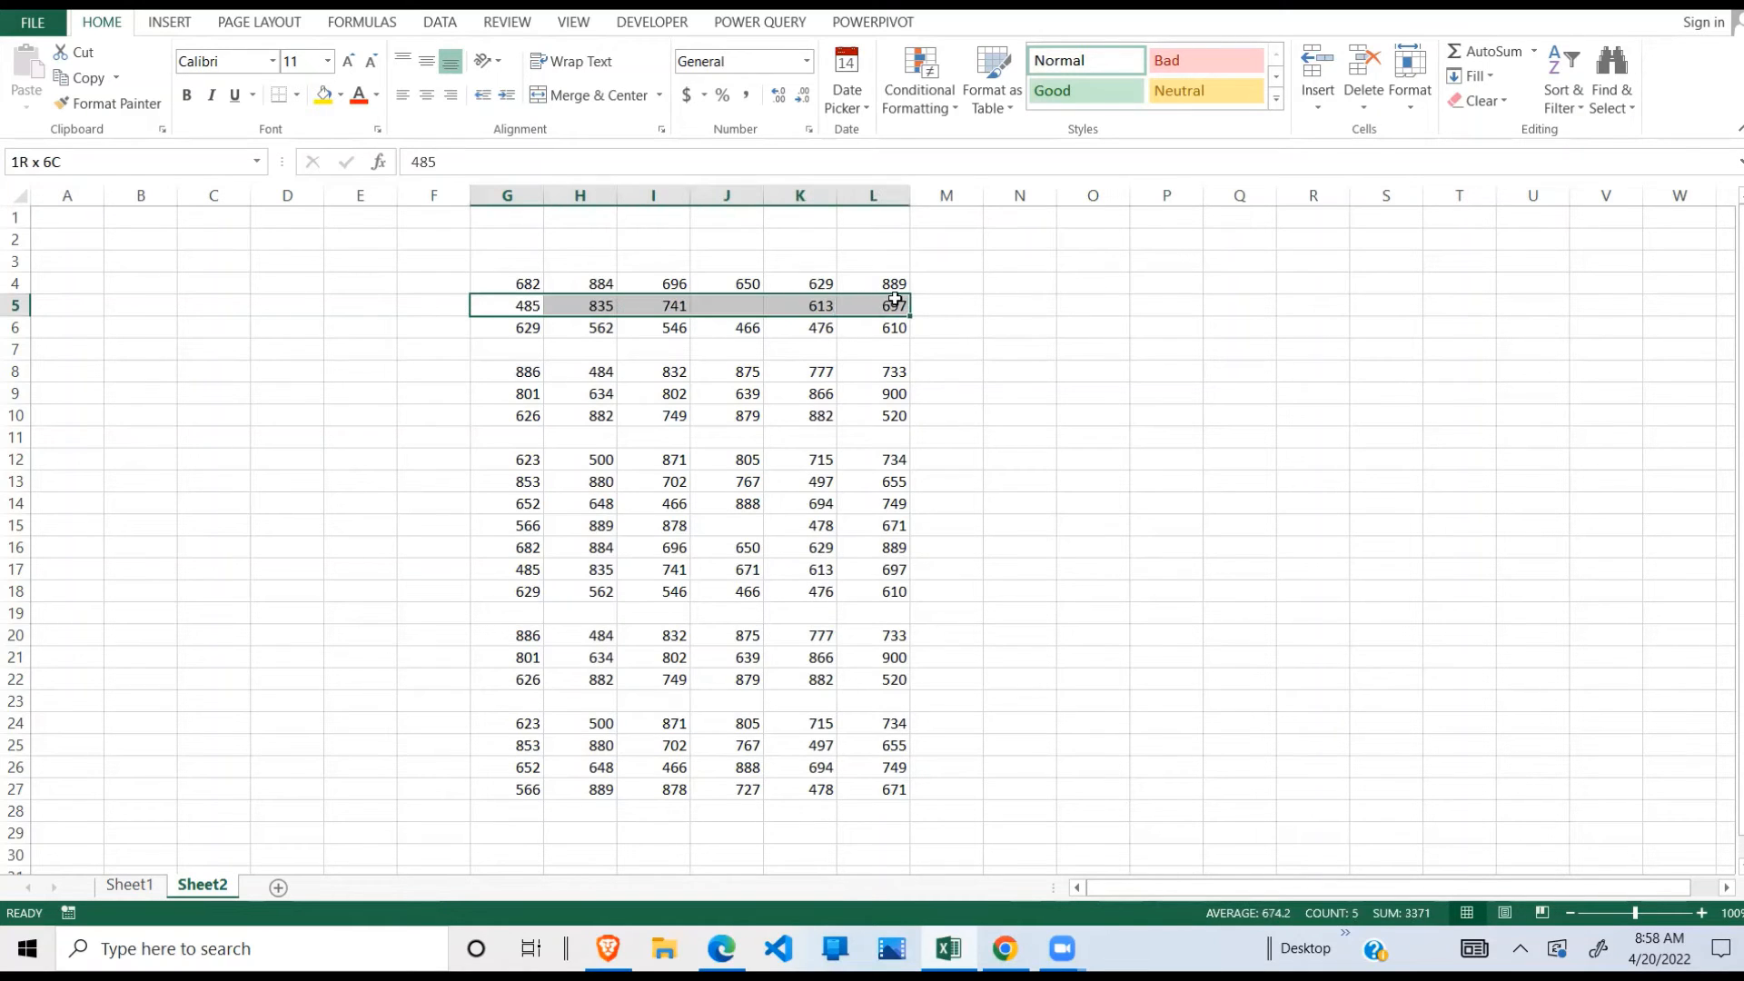
click(740, 526)
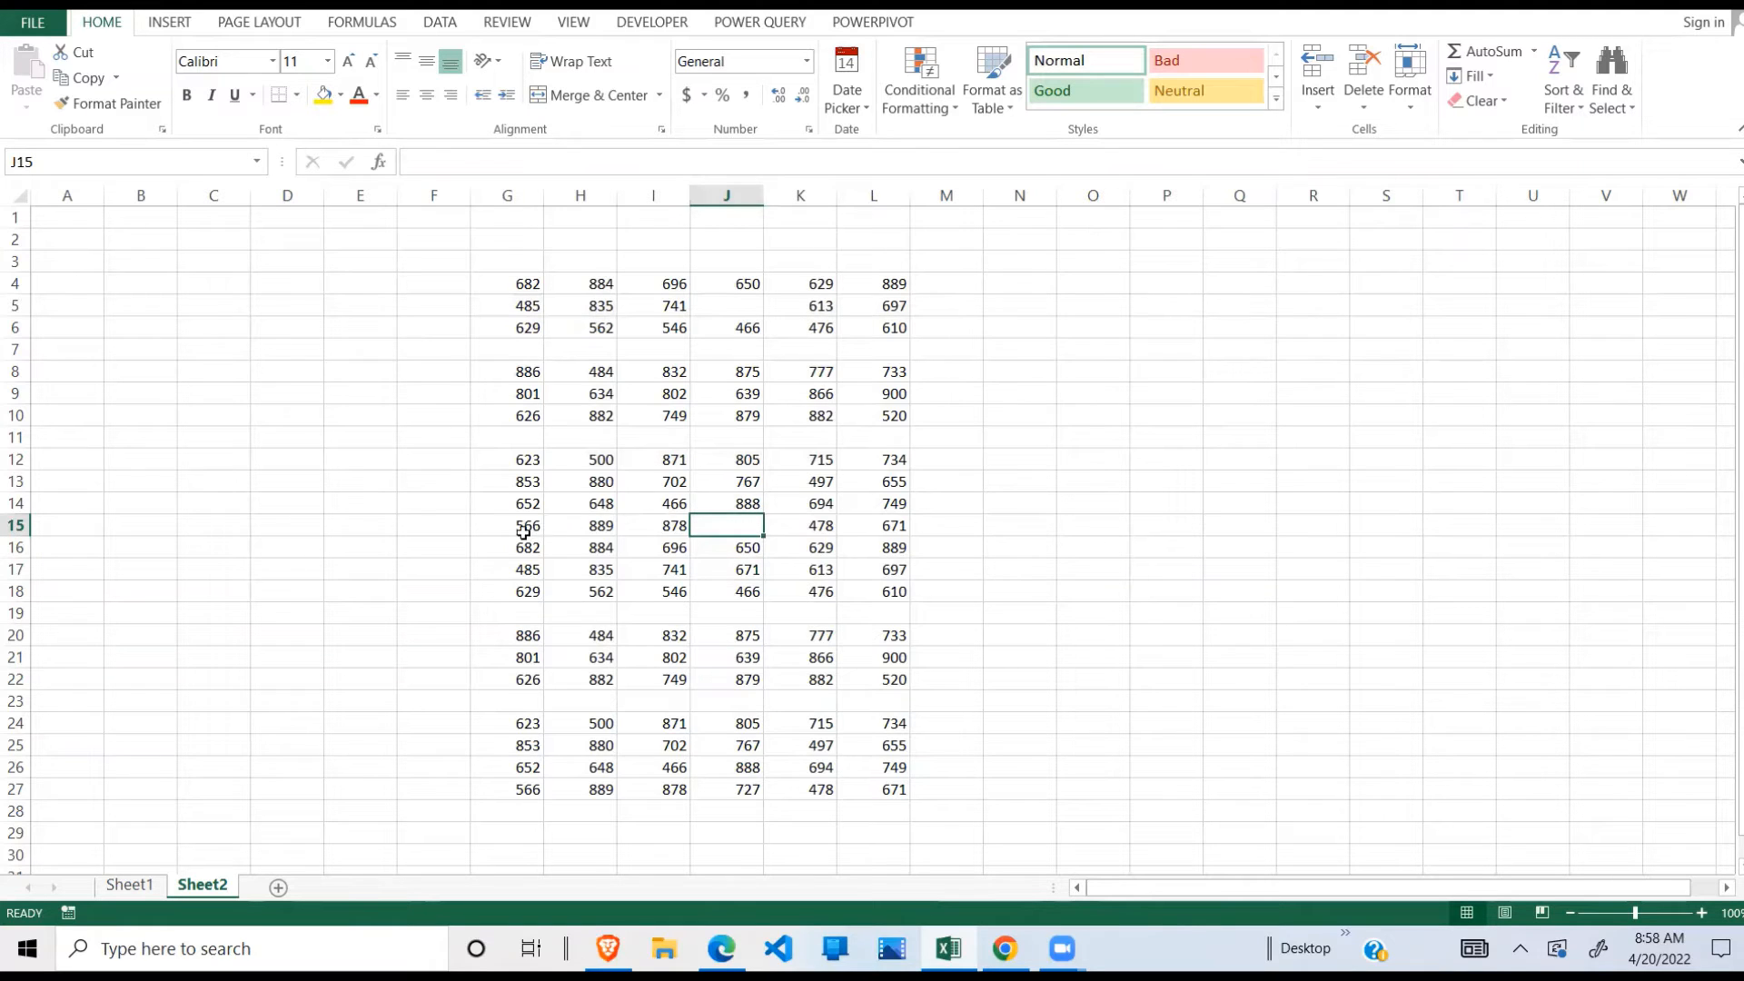
drag(525, 532, 878, 525)
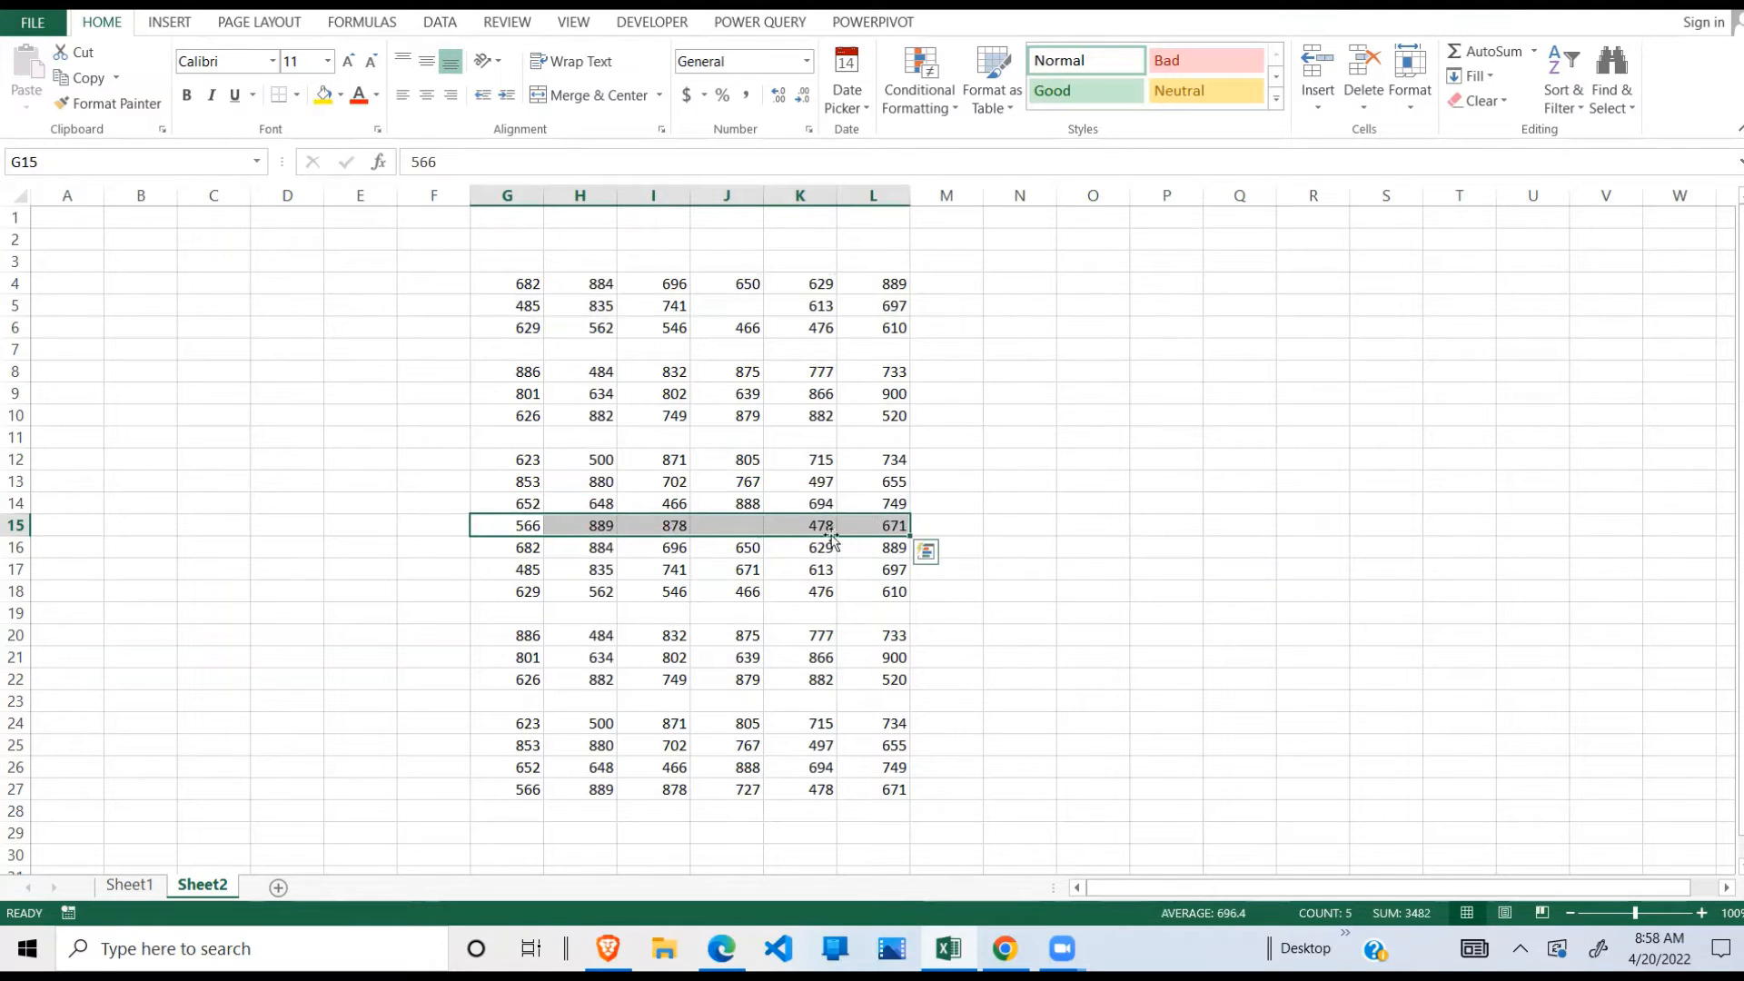
click(862, 542)
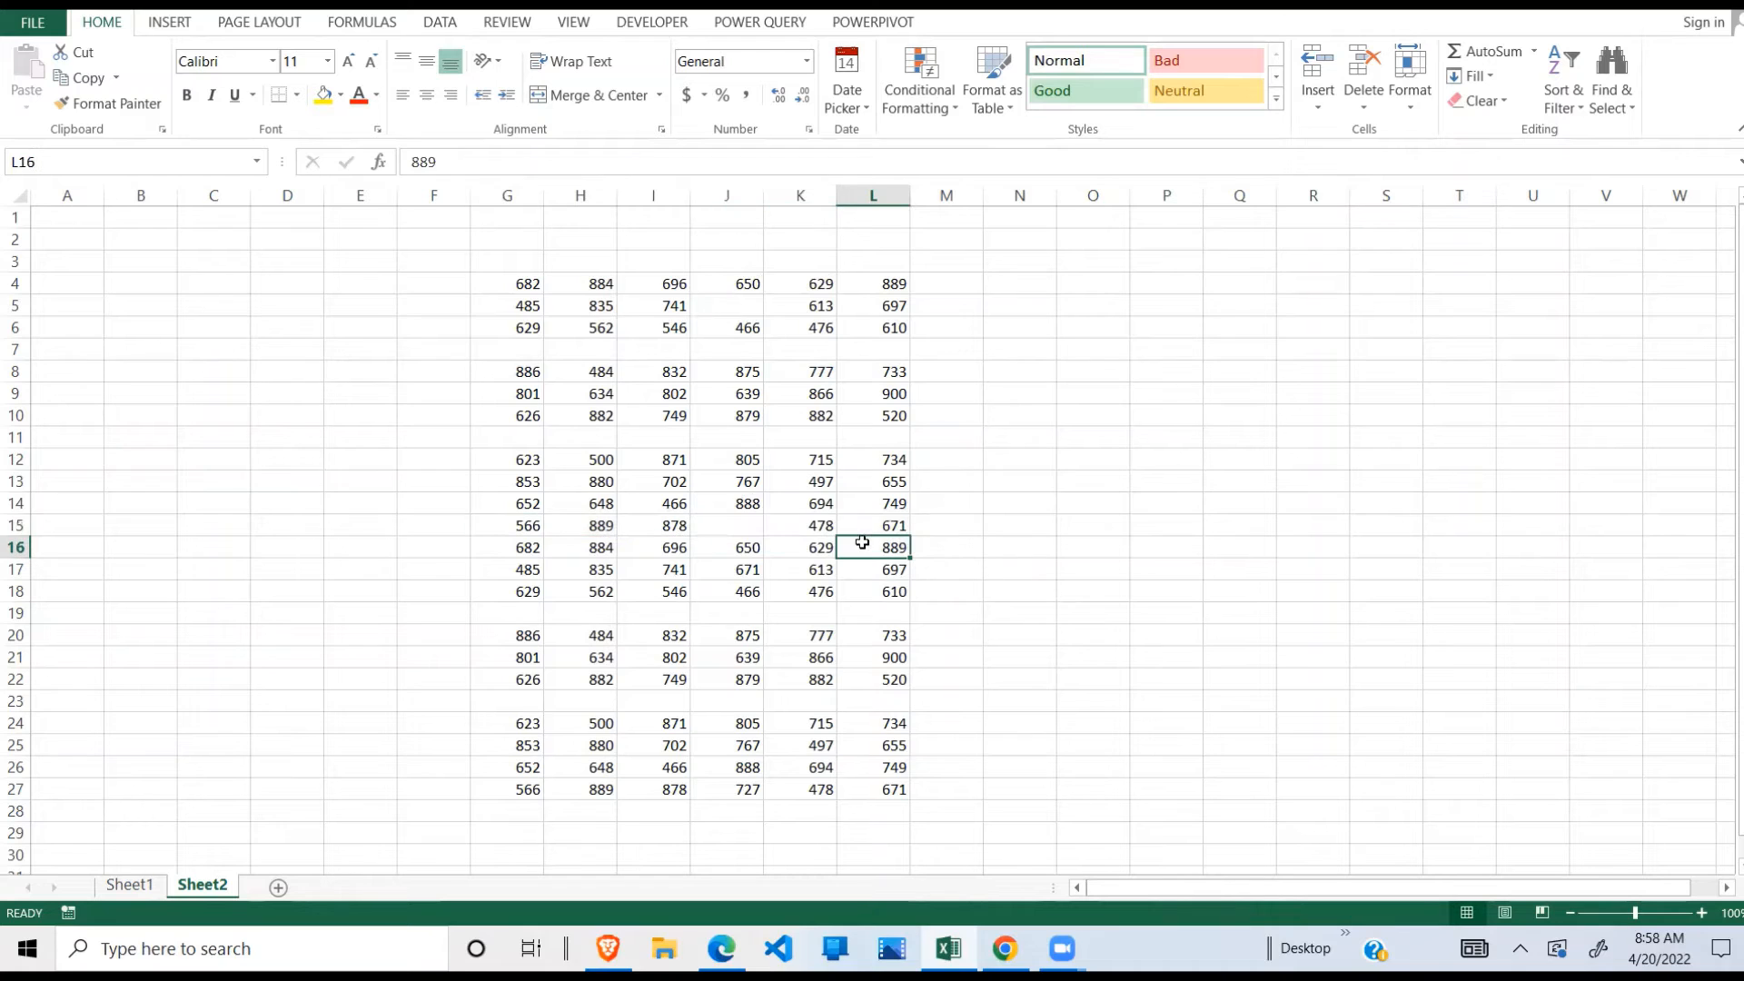
click(716, 390)
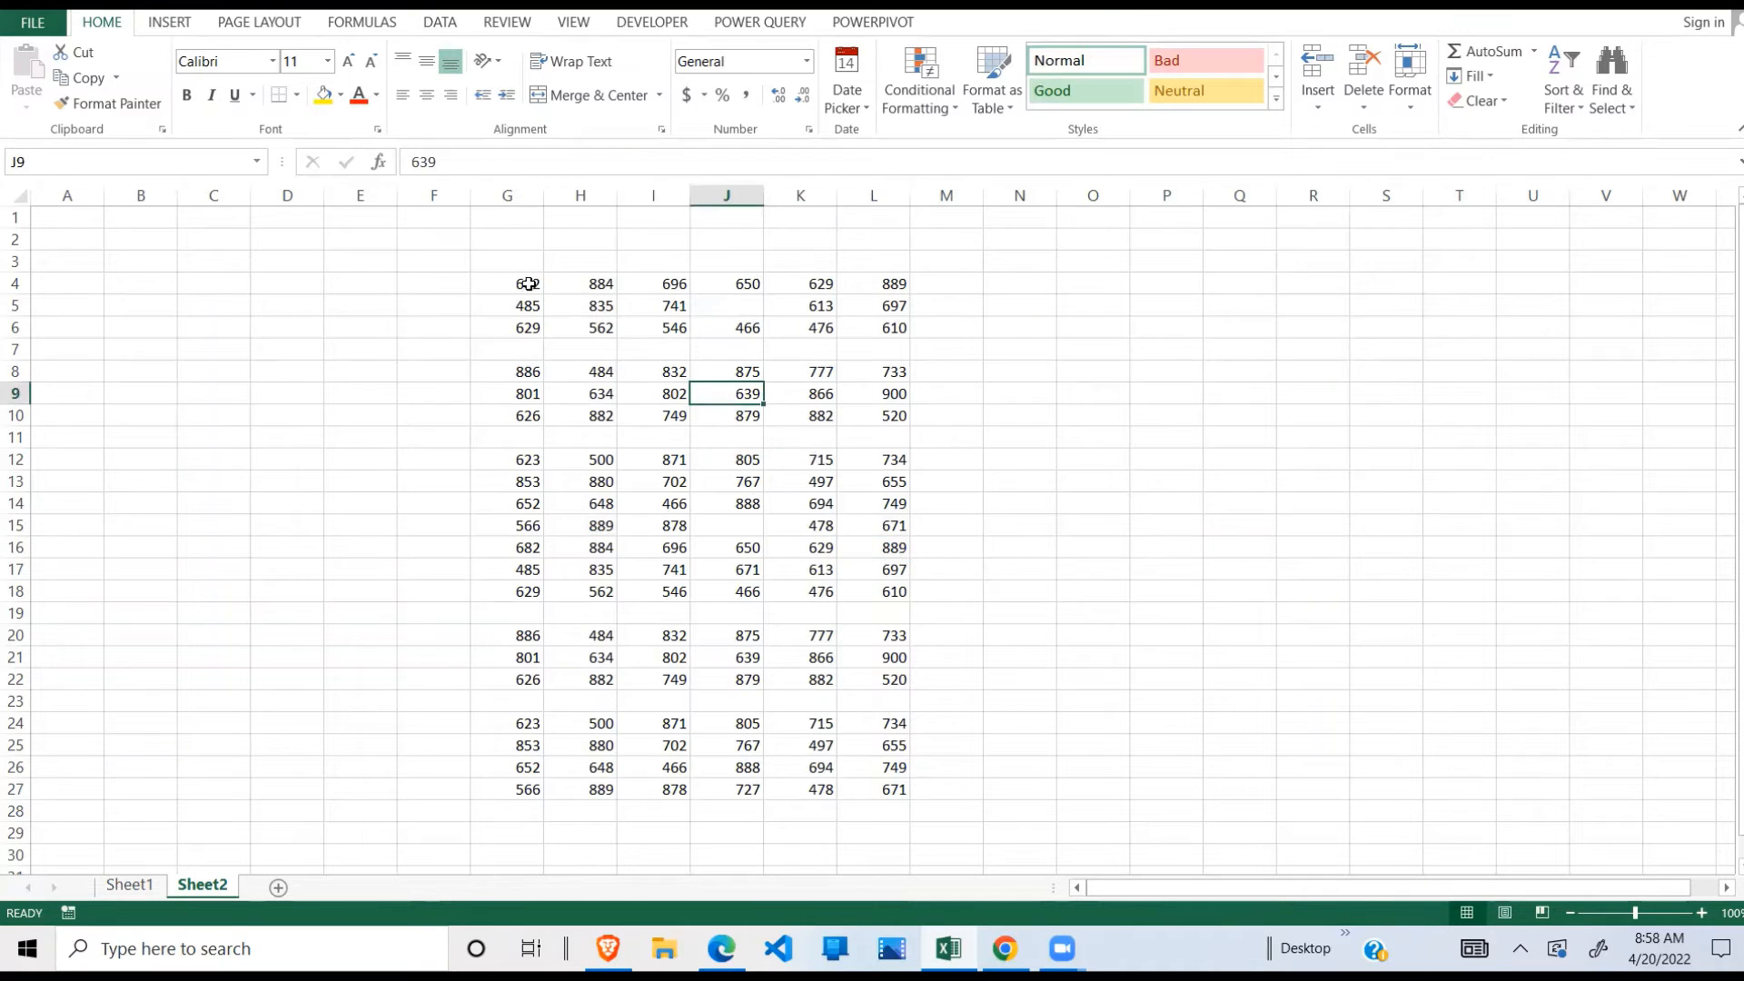
Highlight the blank cells within G4:L27 using Go To Special with the Blanks option, and select J15 on its own.
drag(529, 284, 884, 788)
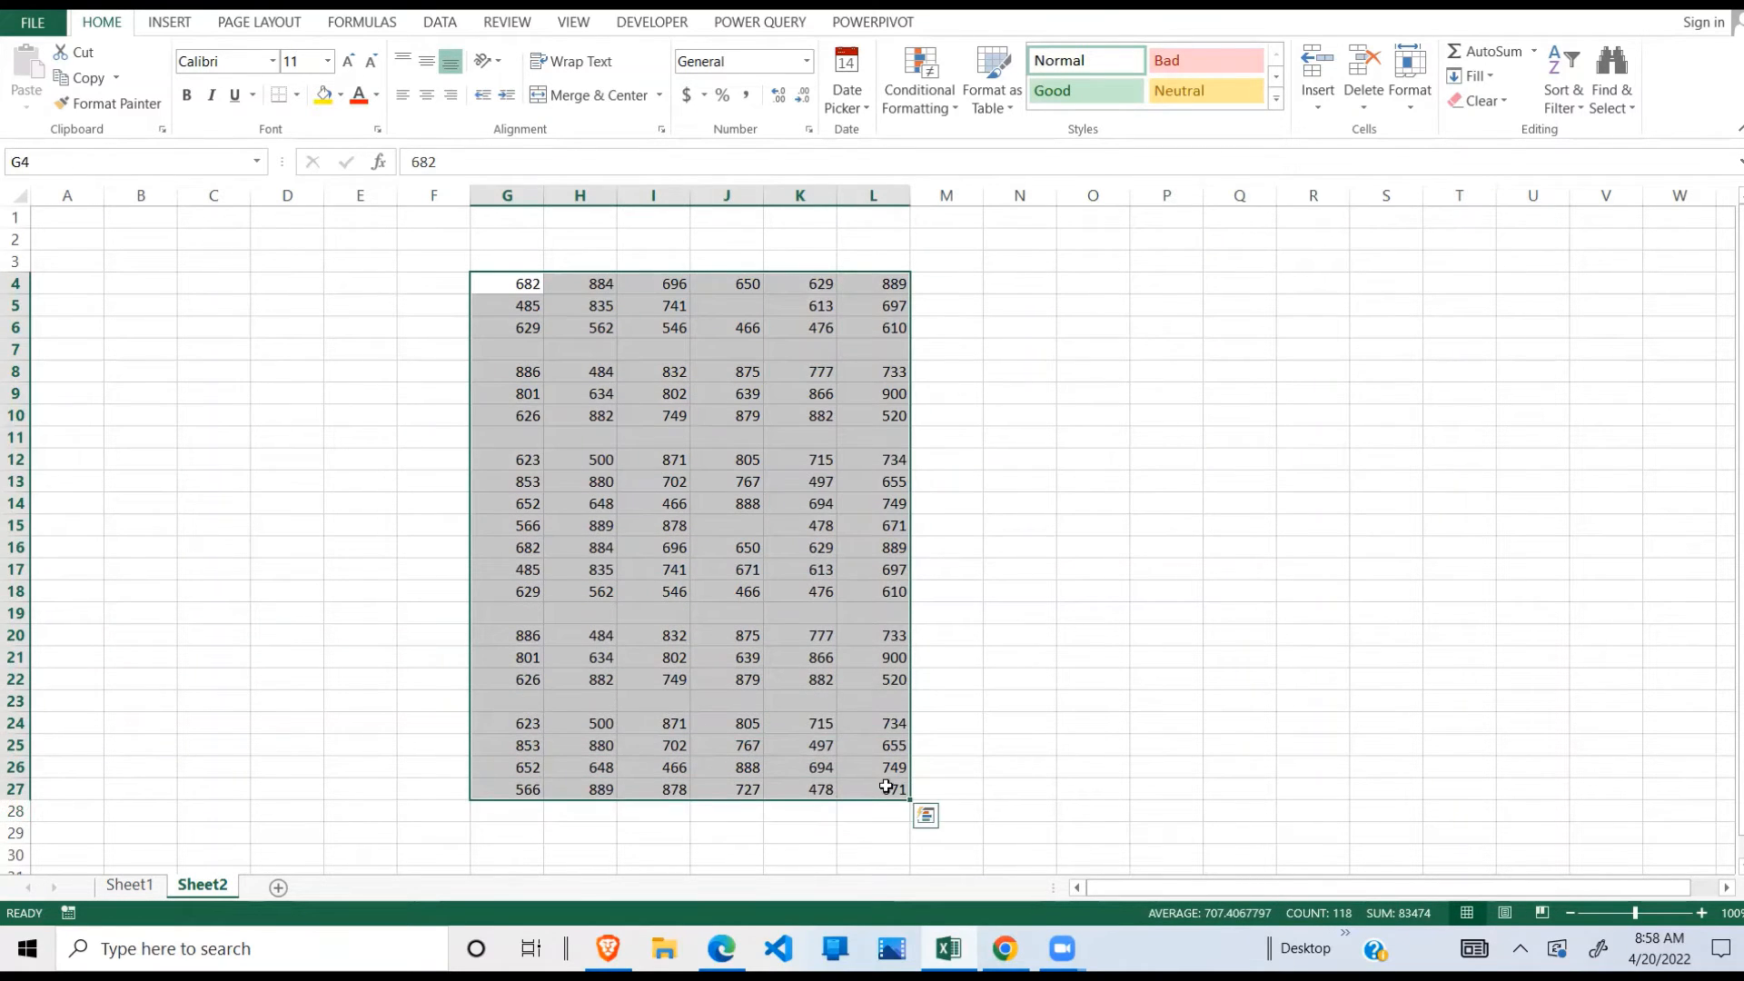
click(1618, 115)
click(1632, 216)
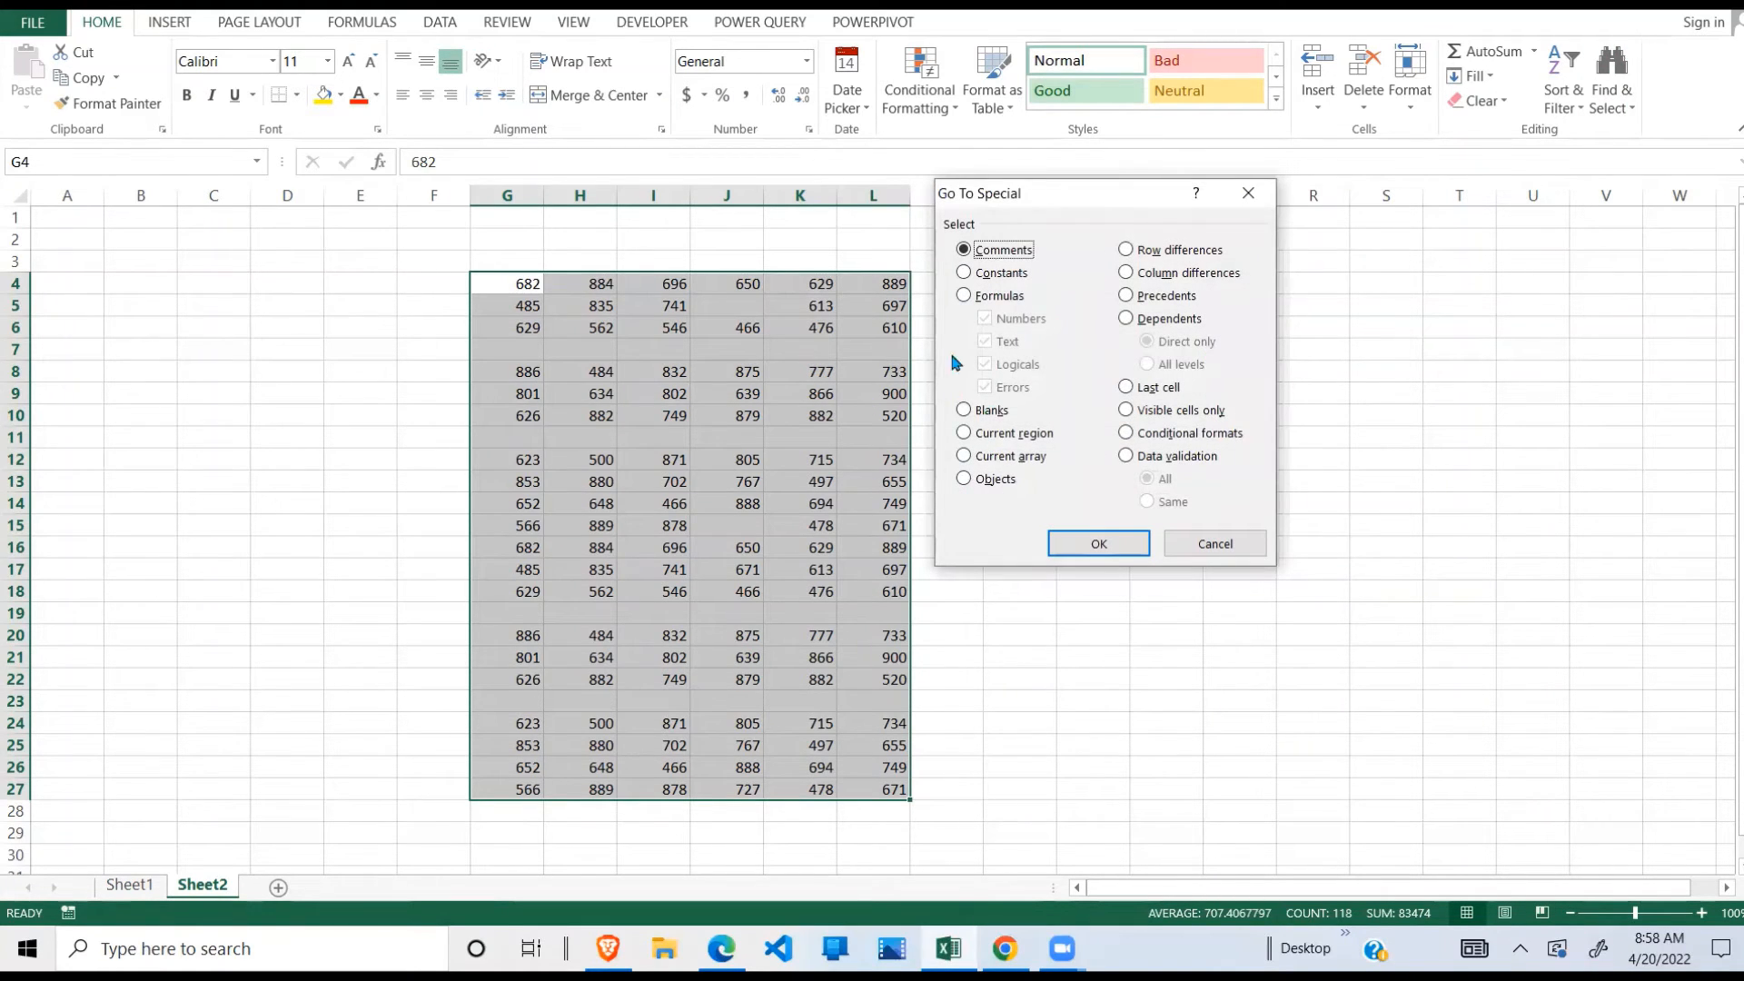
click(964, 411)
click(1099, 542)
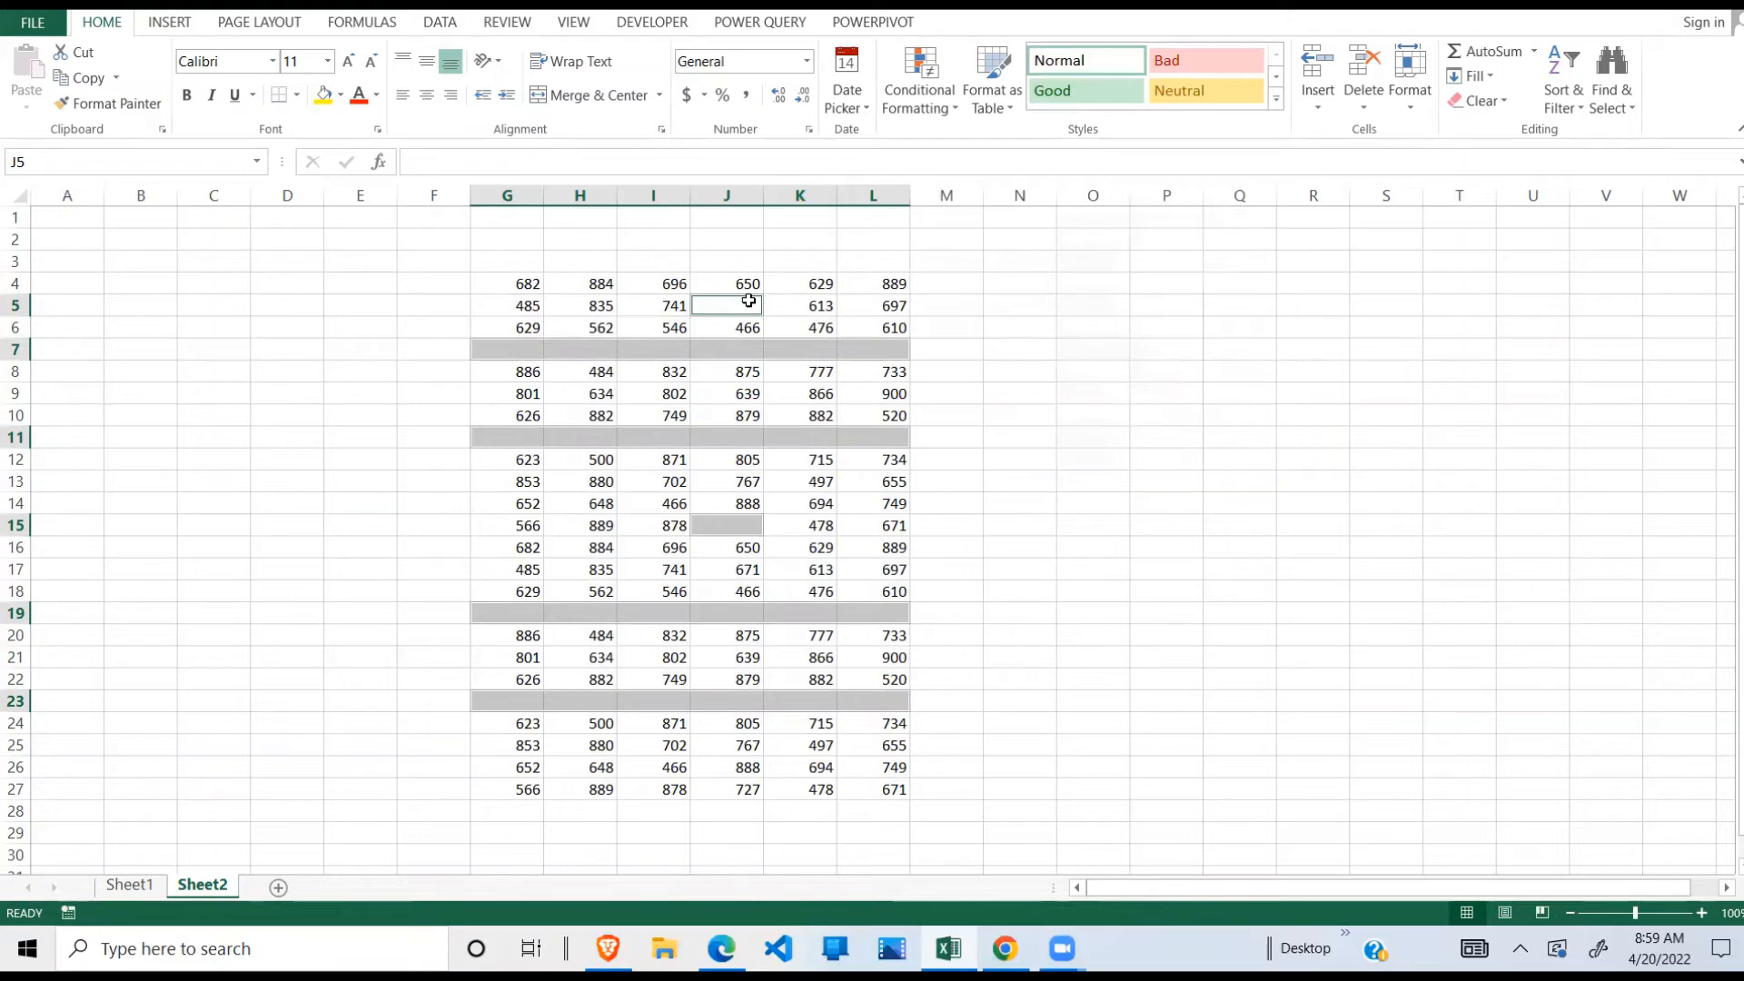
click(723, 522)
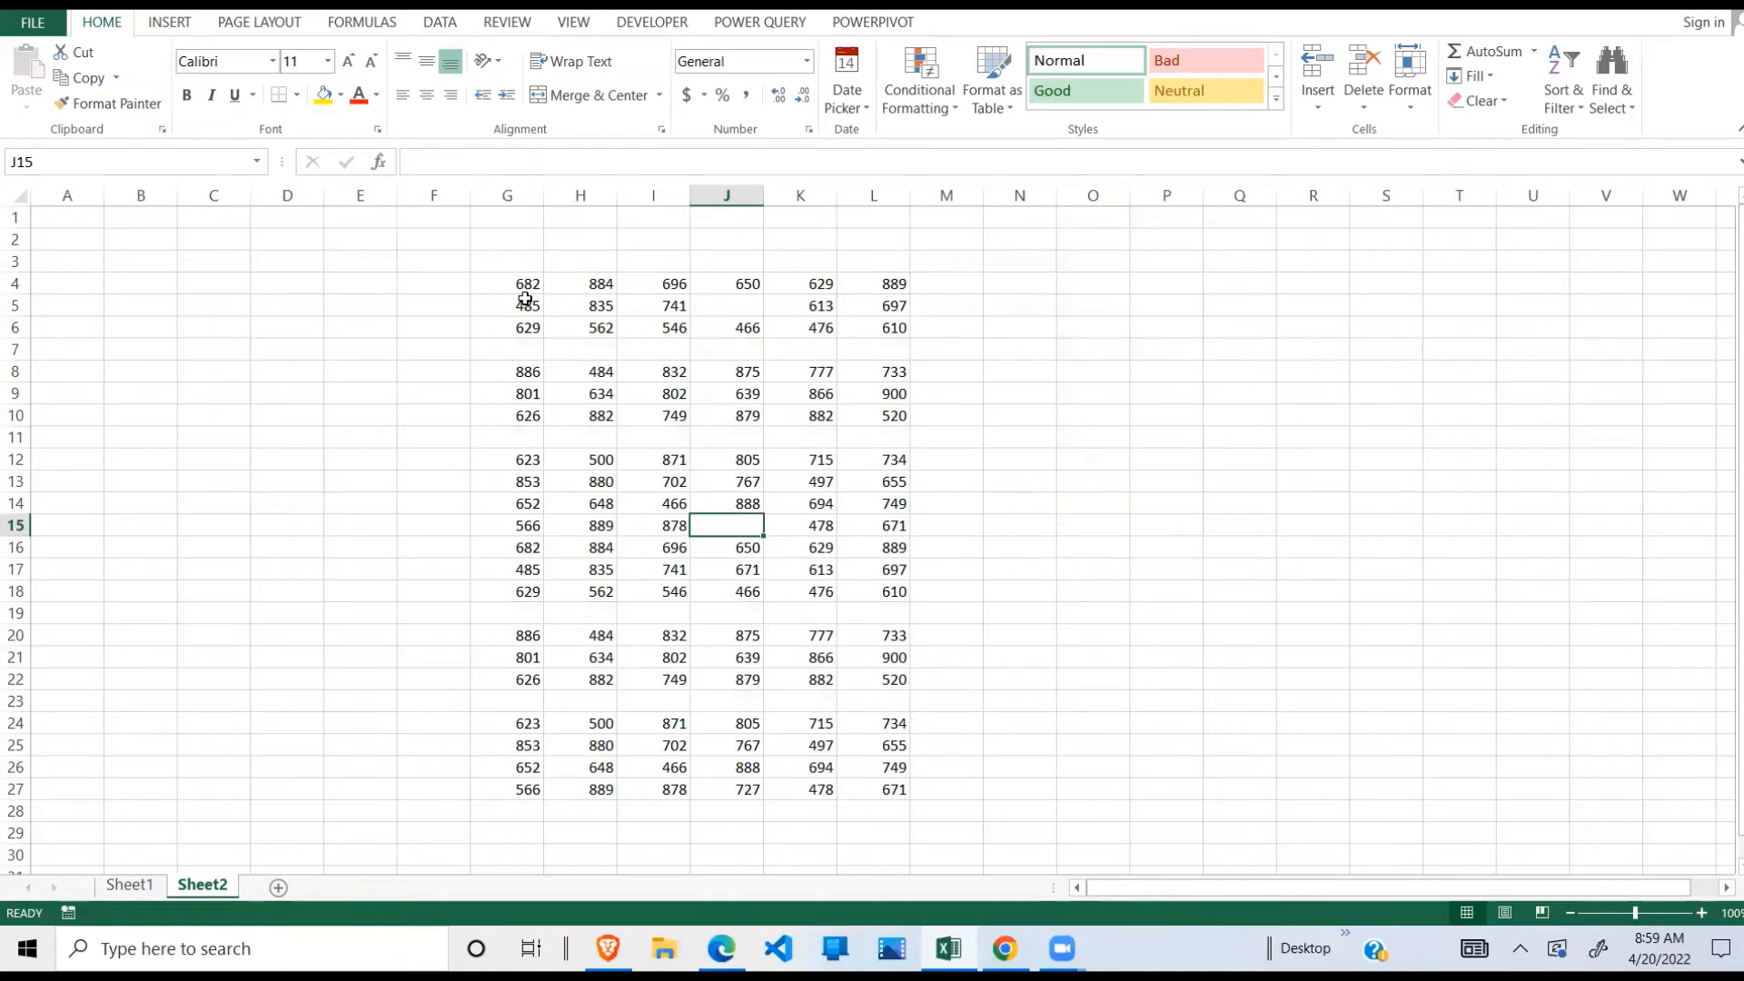
Reselect G4:L27 and narrow the selection to its blank cells using Go To Special with the Blanks option.
drag(527, 284, 895, 790)
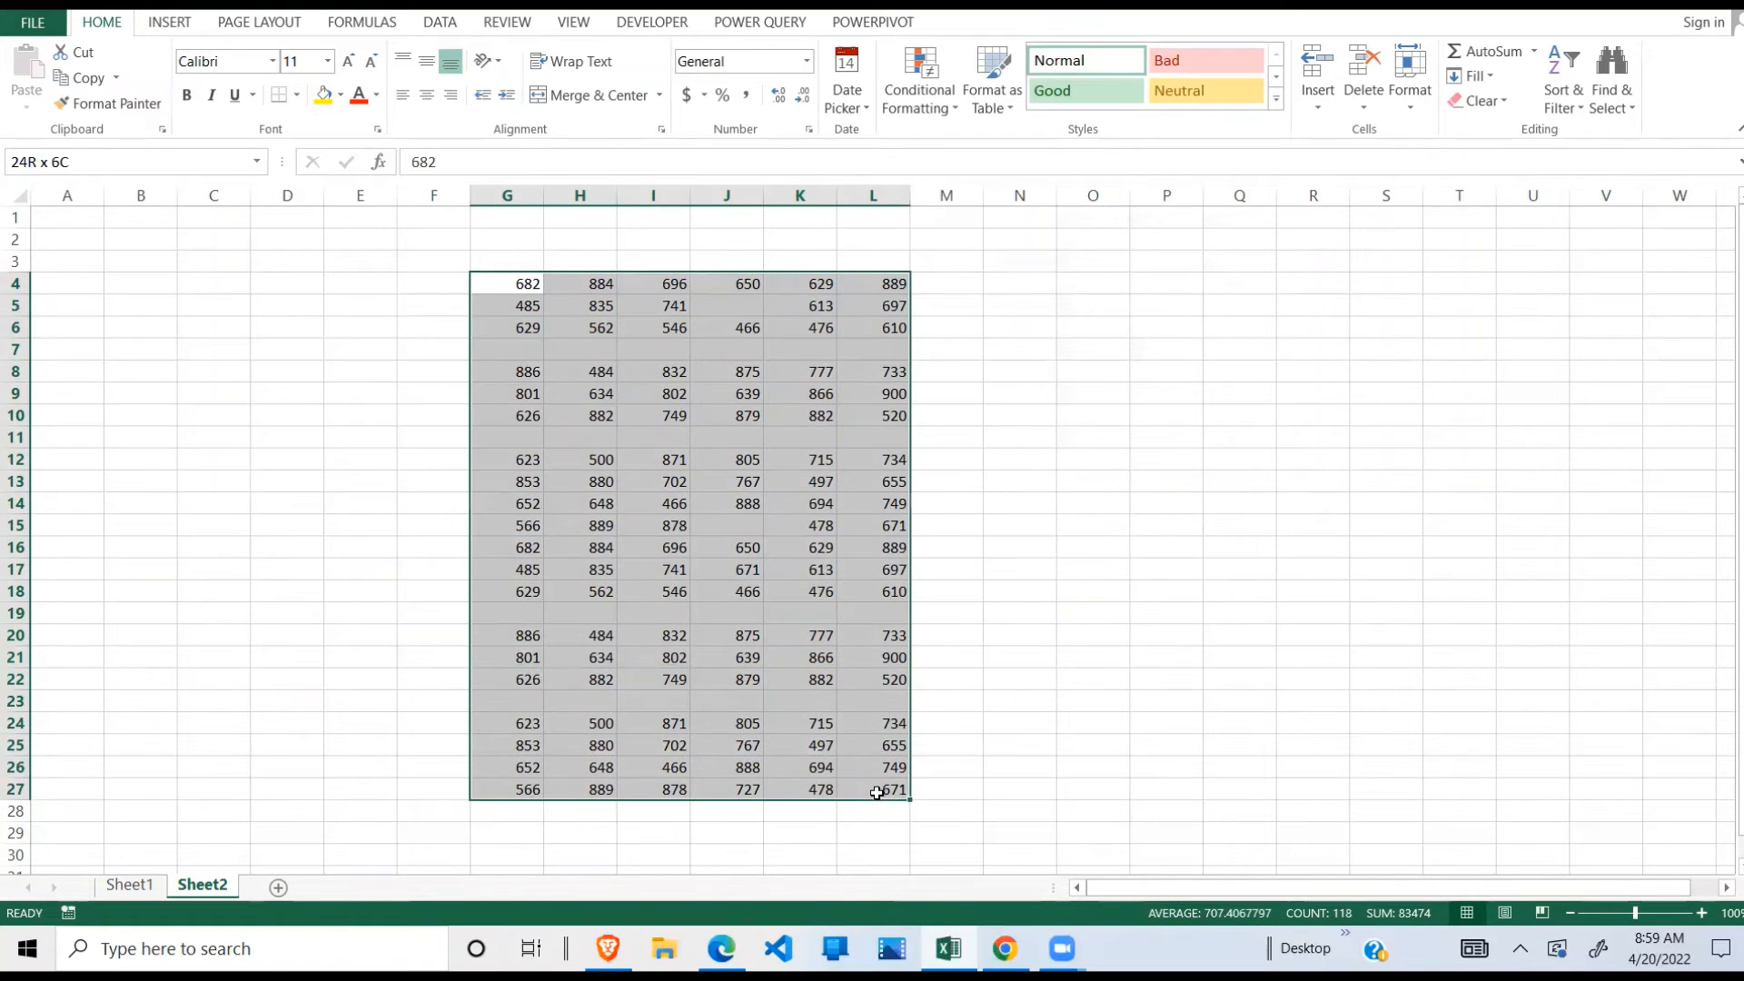
click(1624, 91)
click(1636, 214)
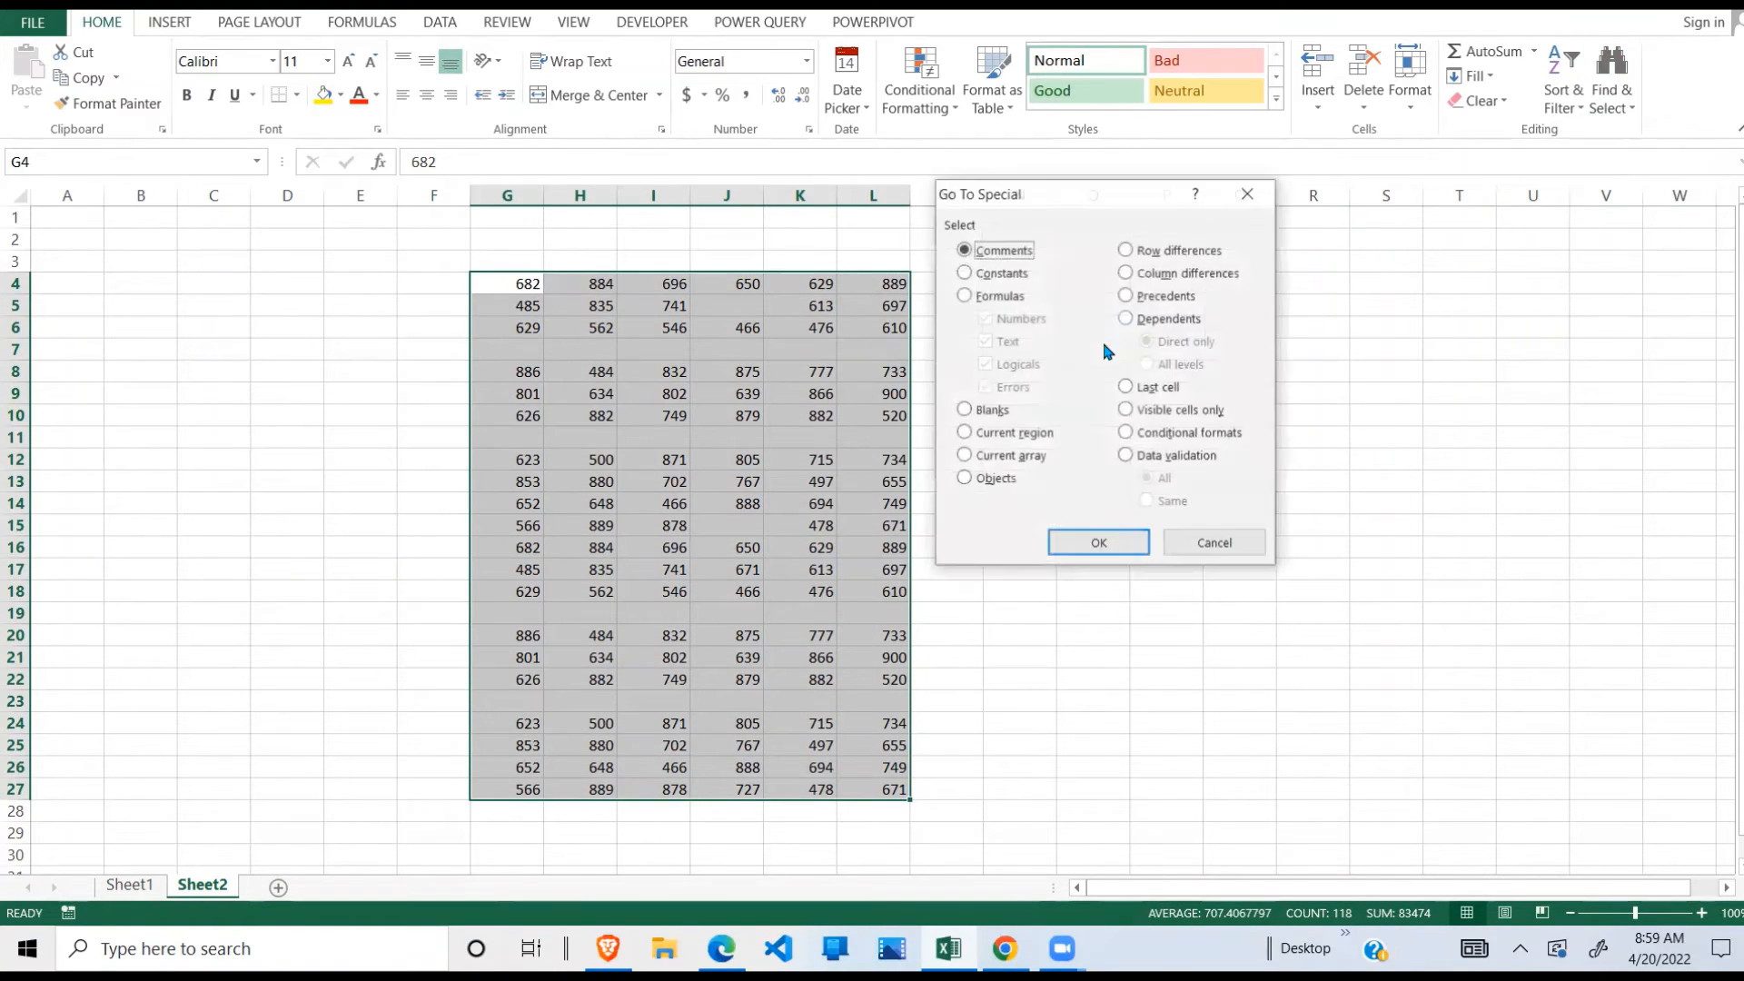
click(990, 410)
click(1072, 542)
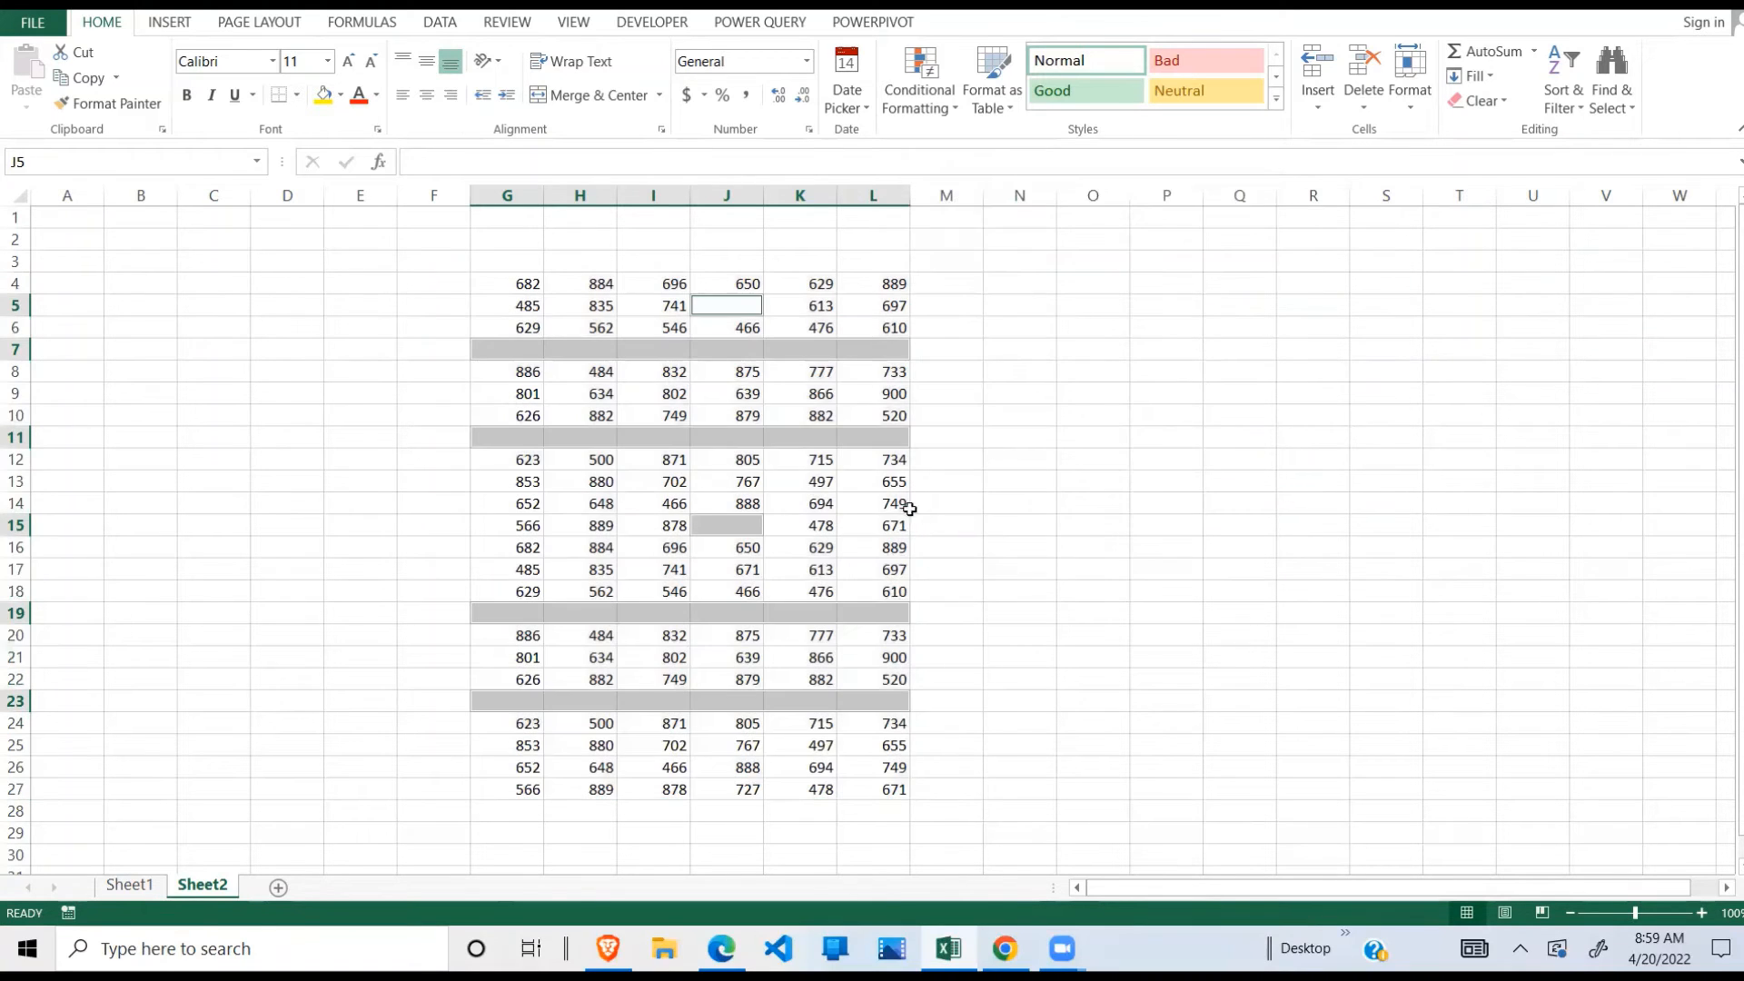
Delete the selected blank cells with the Shift cells up option.
right_click(756, 439)
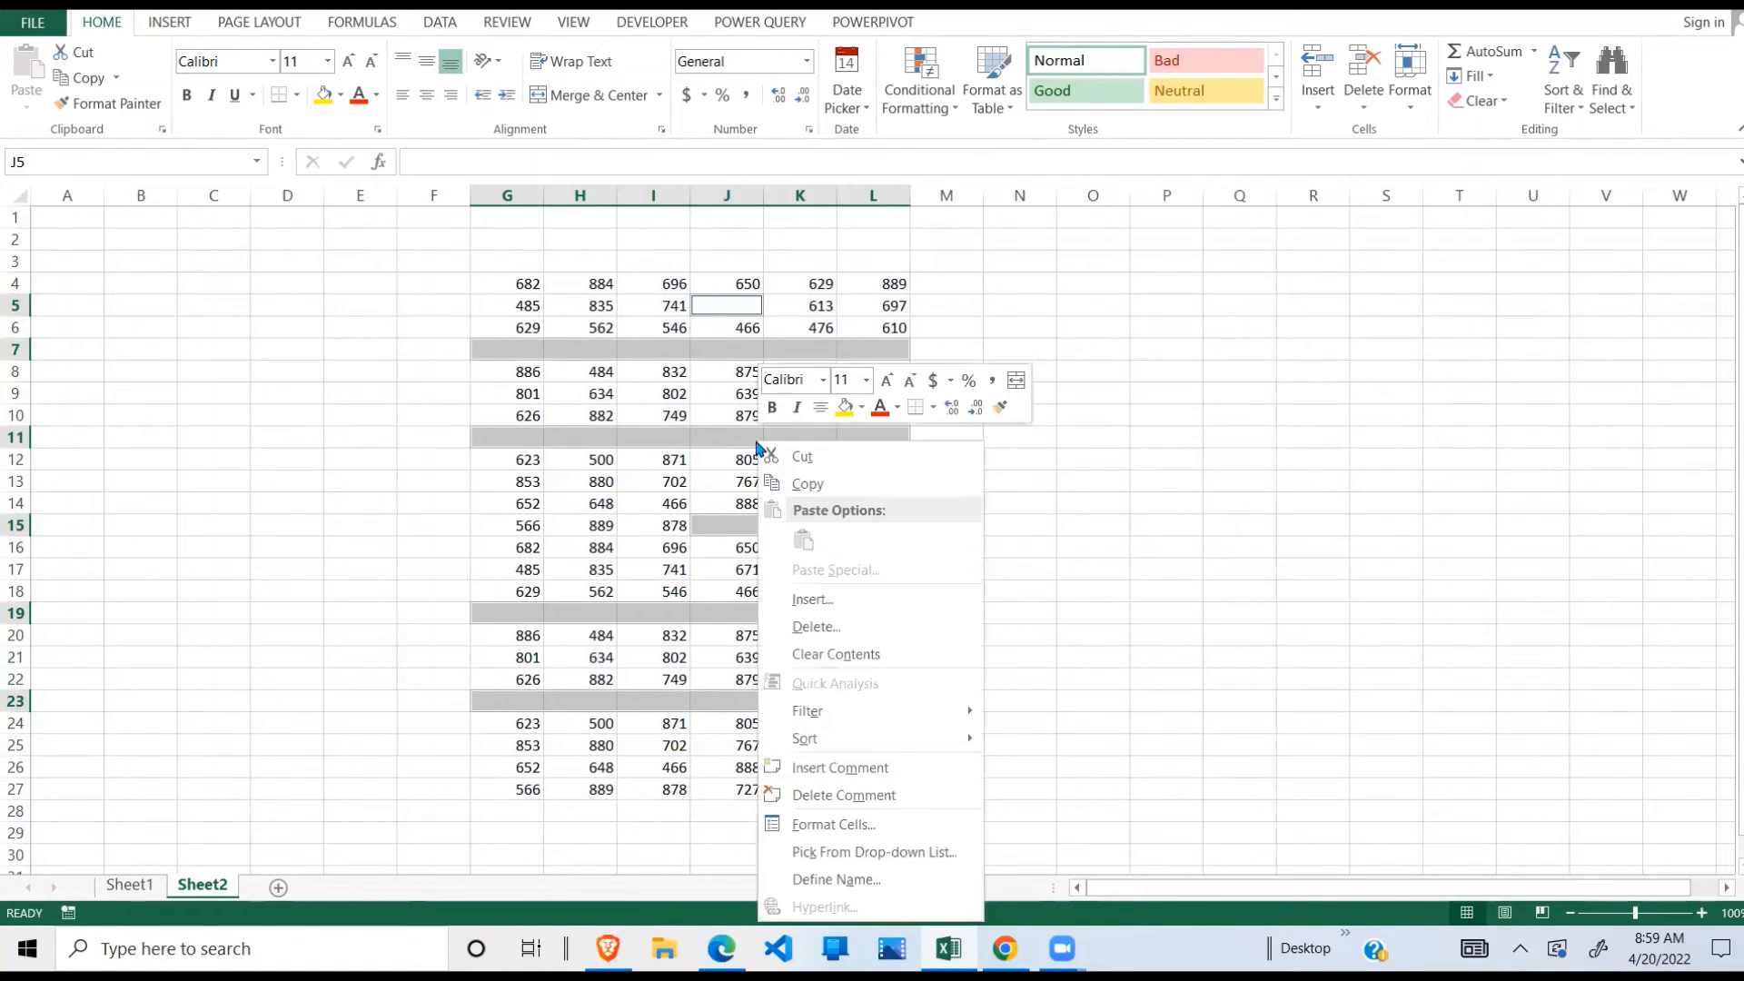
click(841, 628)
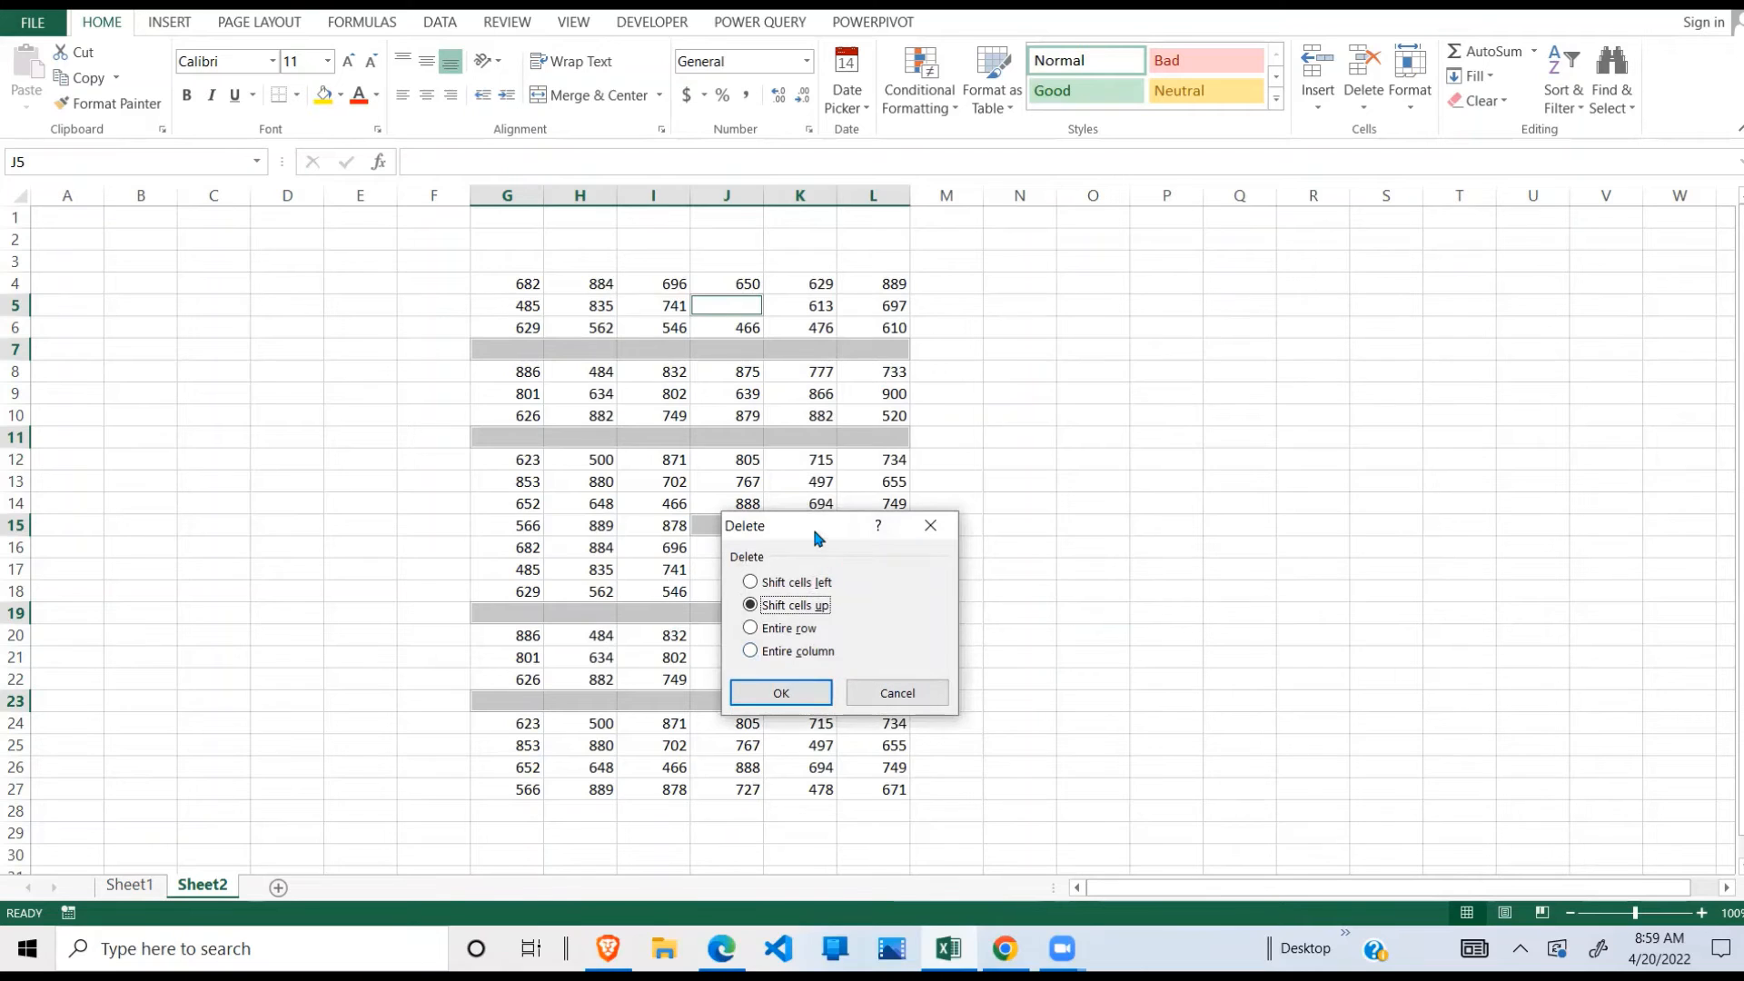
drag(821, 516, 1086, 285)
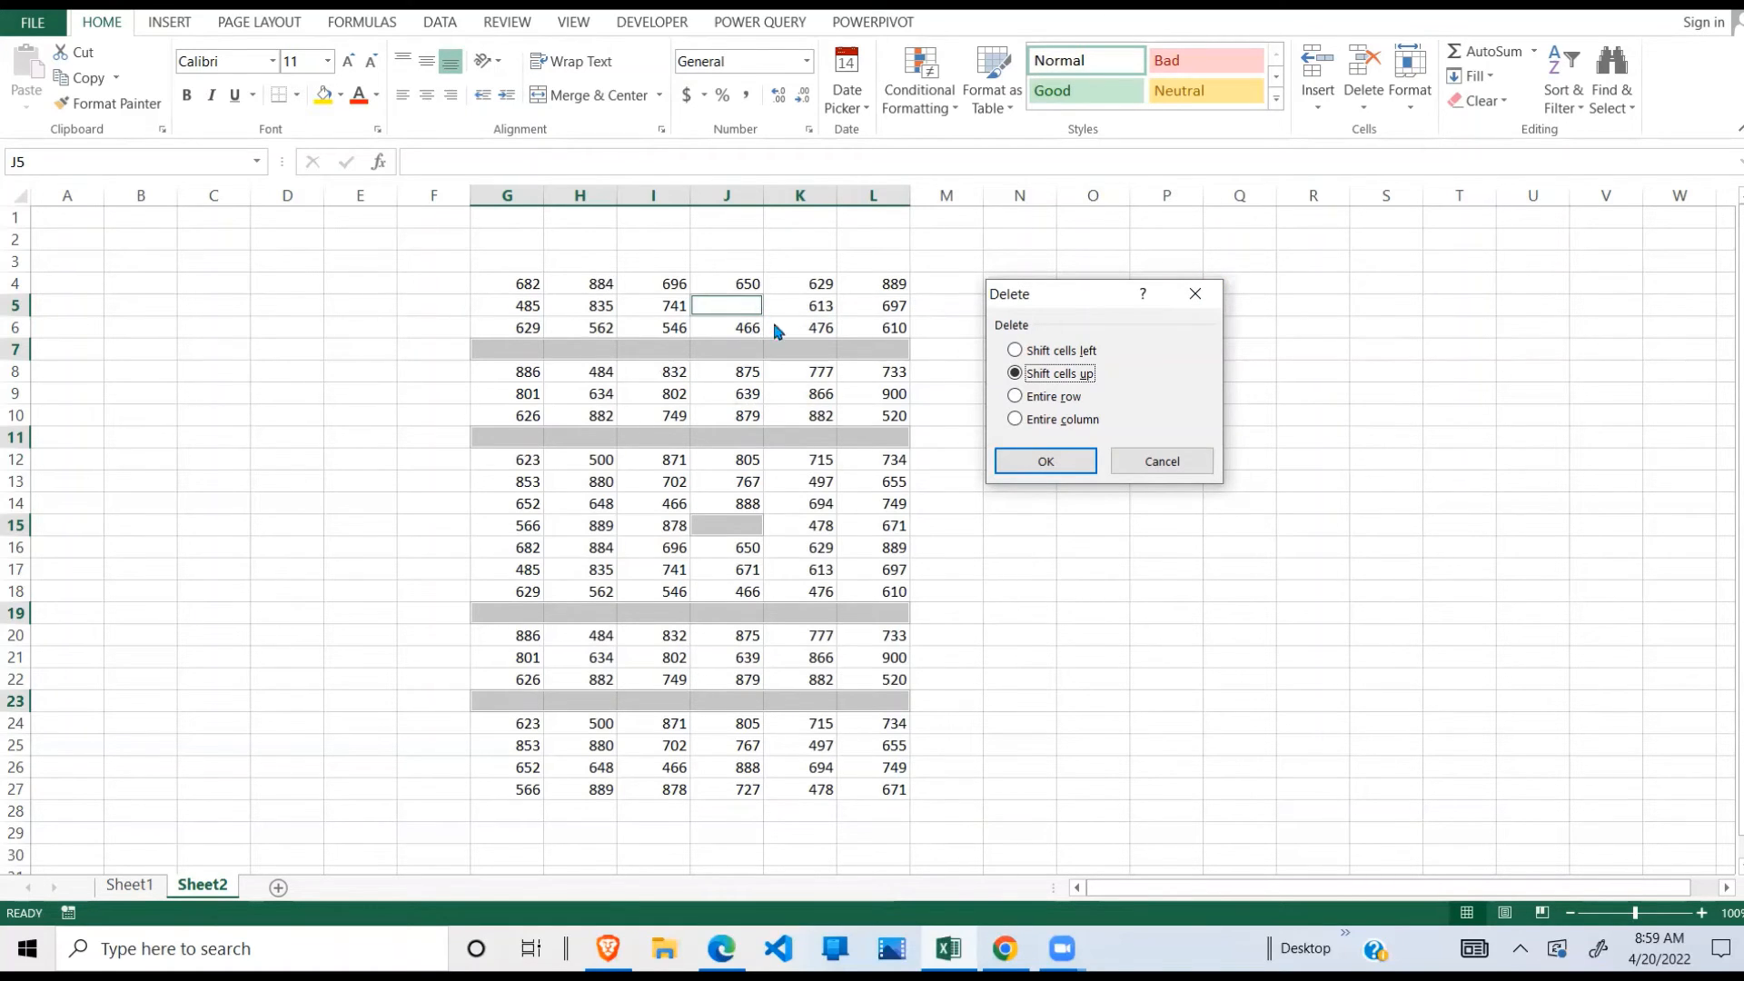
click(1058, 465)
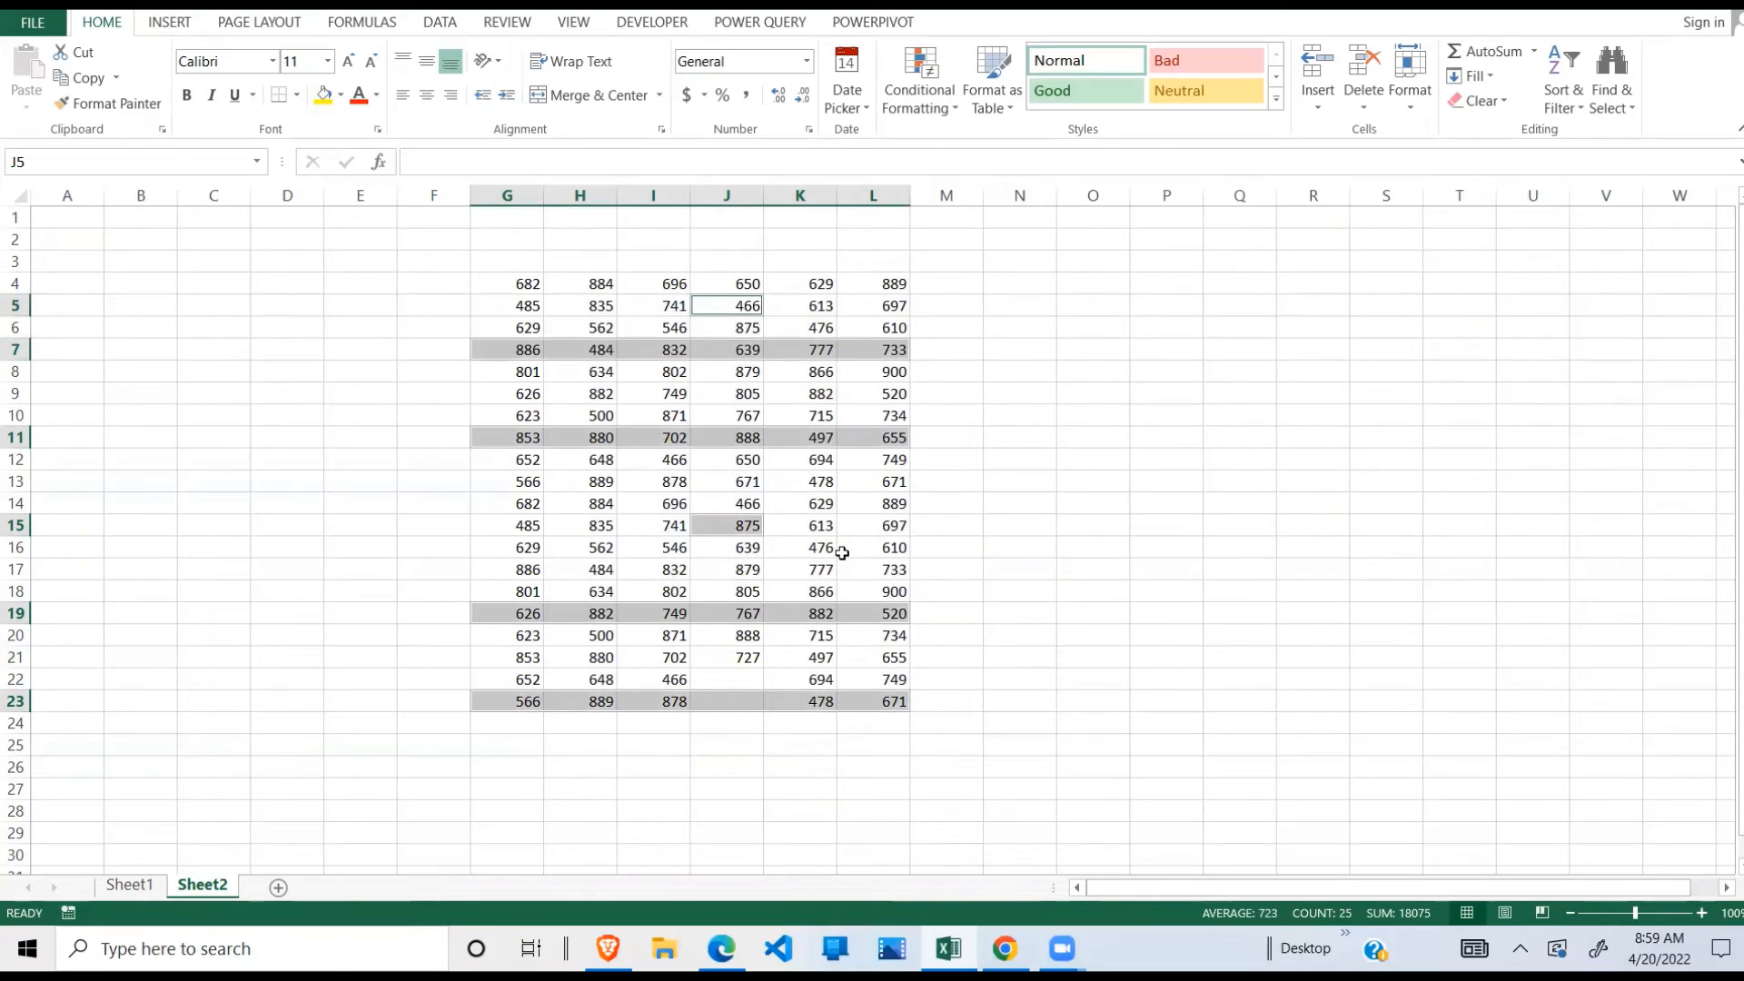
Examine column J, including J22:J23, against the rows of G4:L23 for values moved out of their original rows.
key(Down)
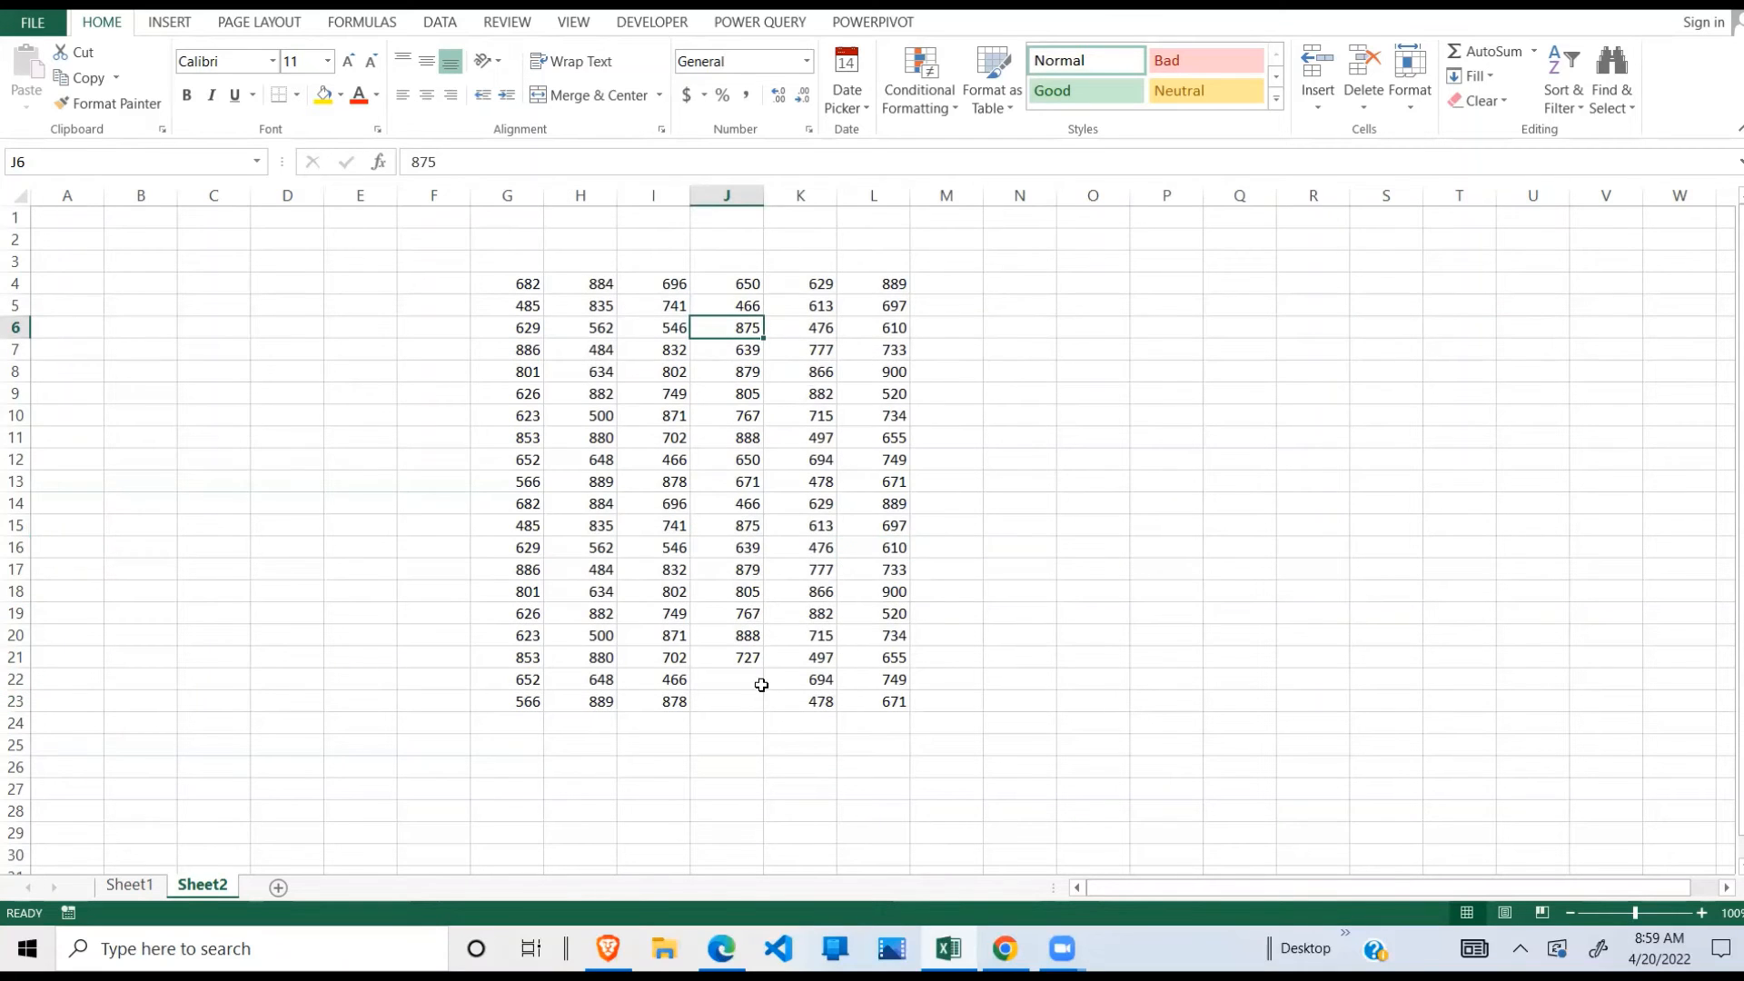
drag(759, 684, 739, 700)
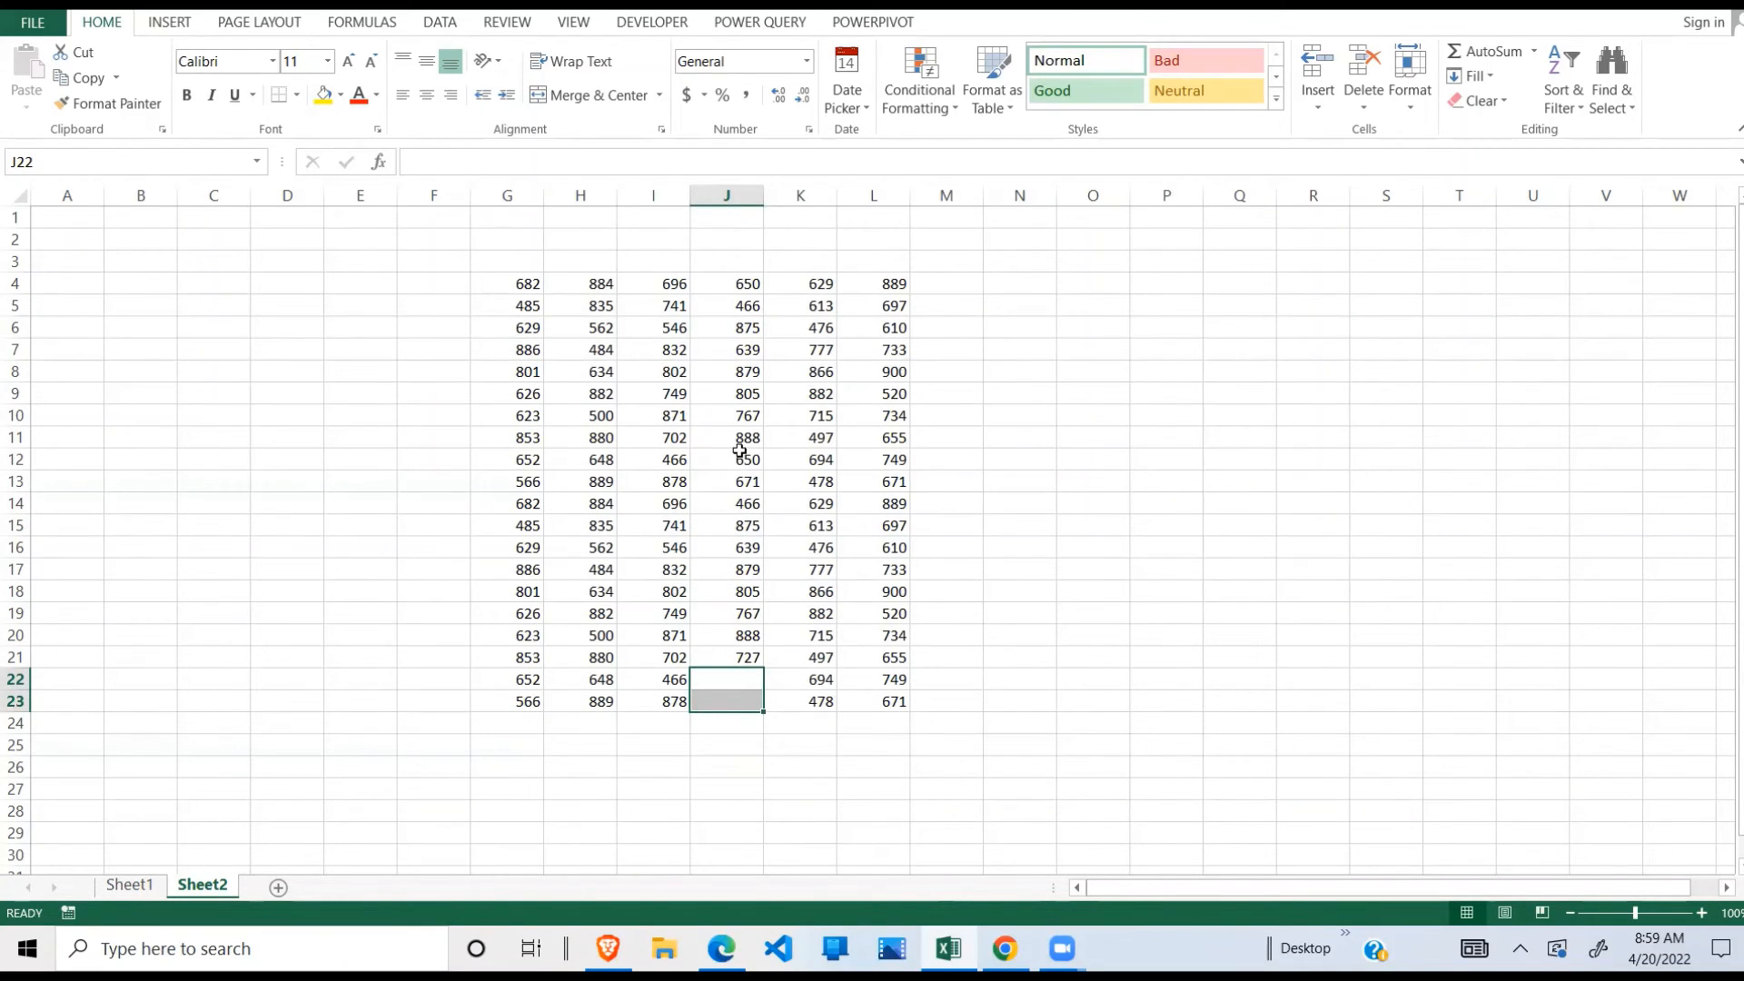
drag(743, 464, 744, 312)
click(736, 674)
drag(735, 672, 733, 698)
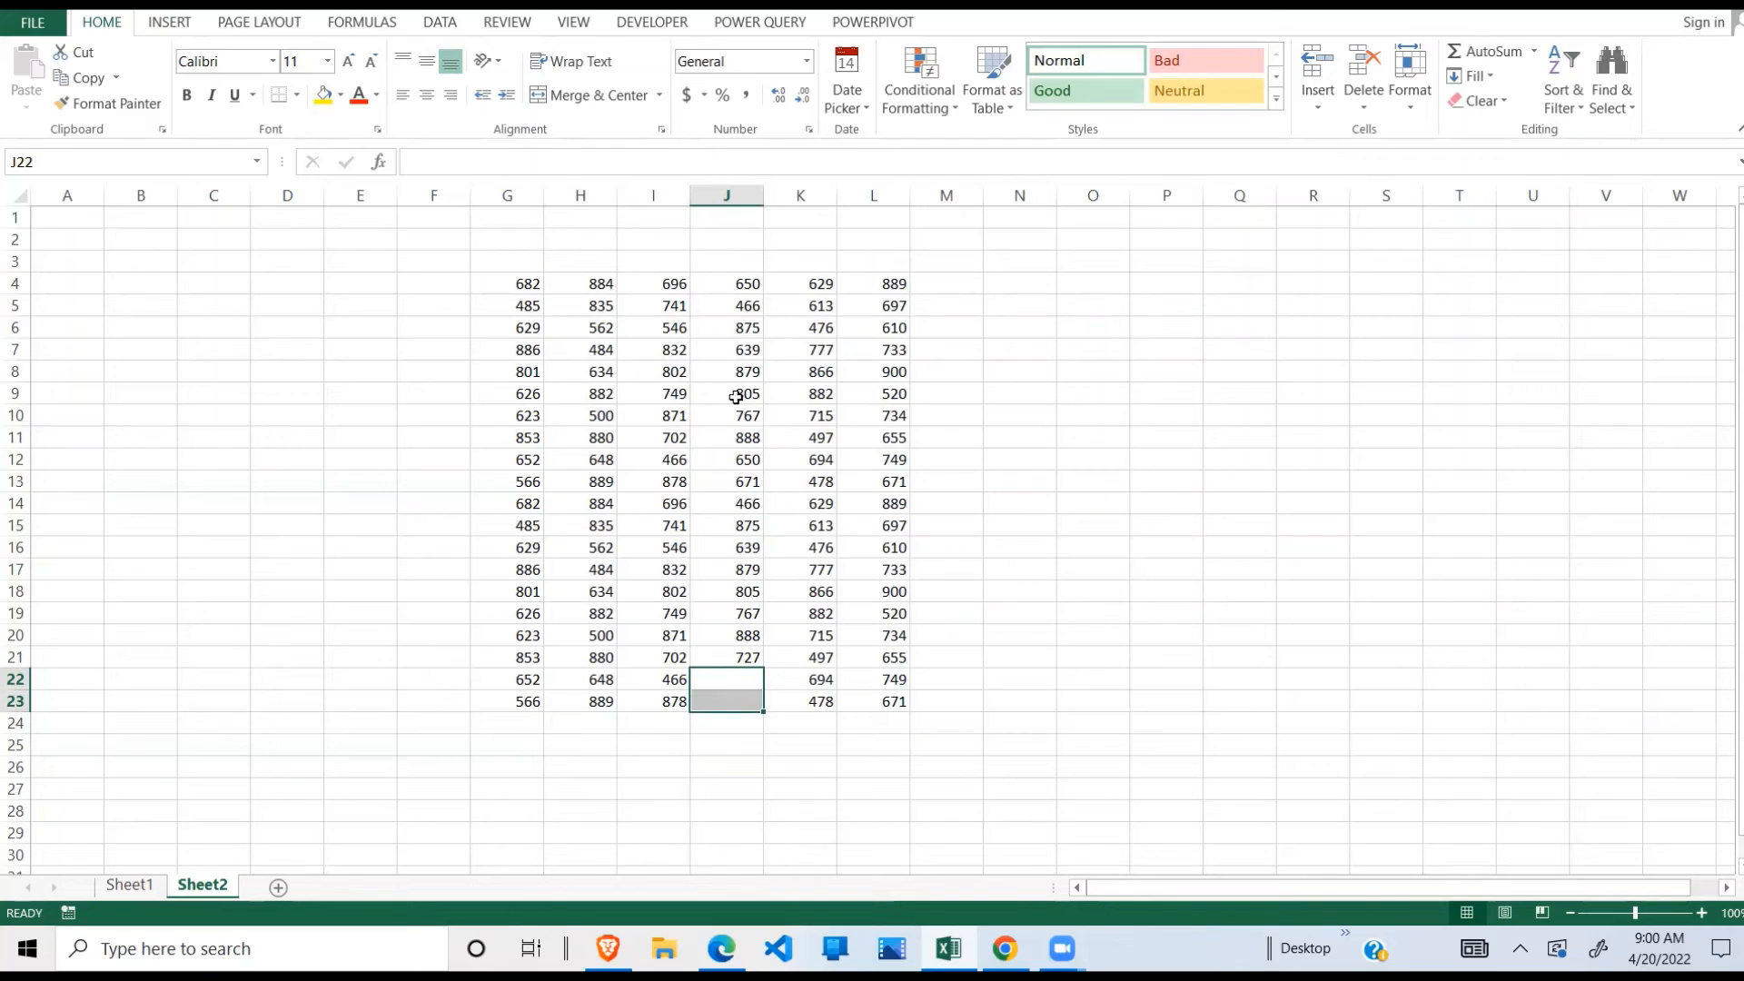
click(741, 305)
drag(511, 283, 857, 700)
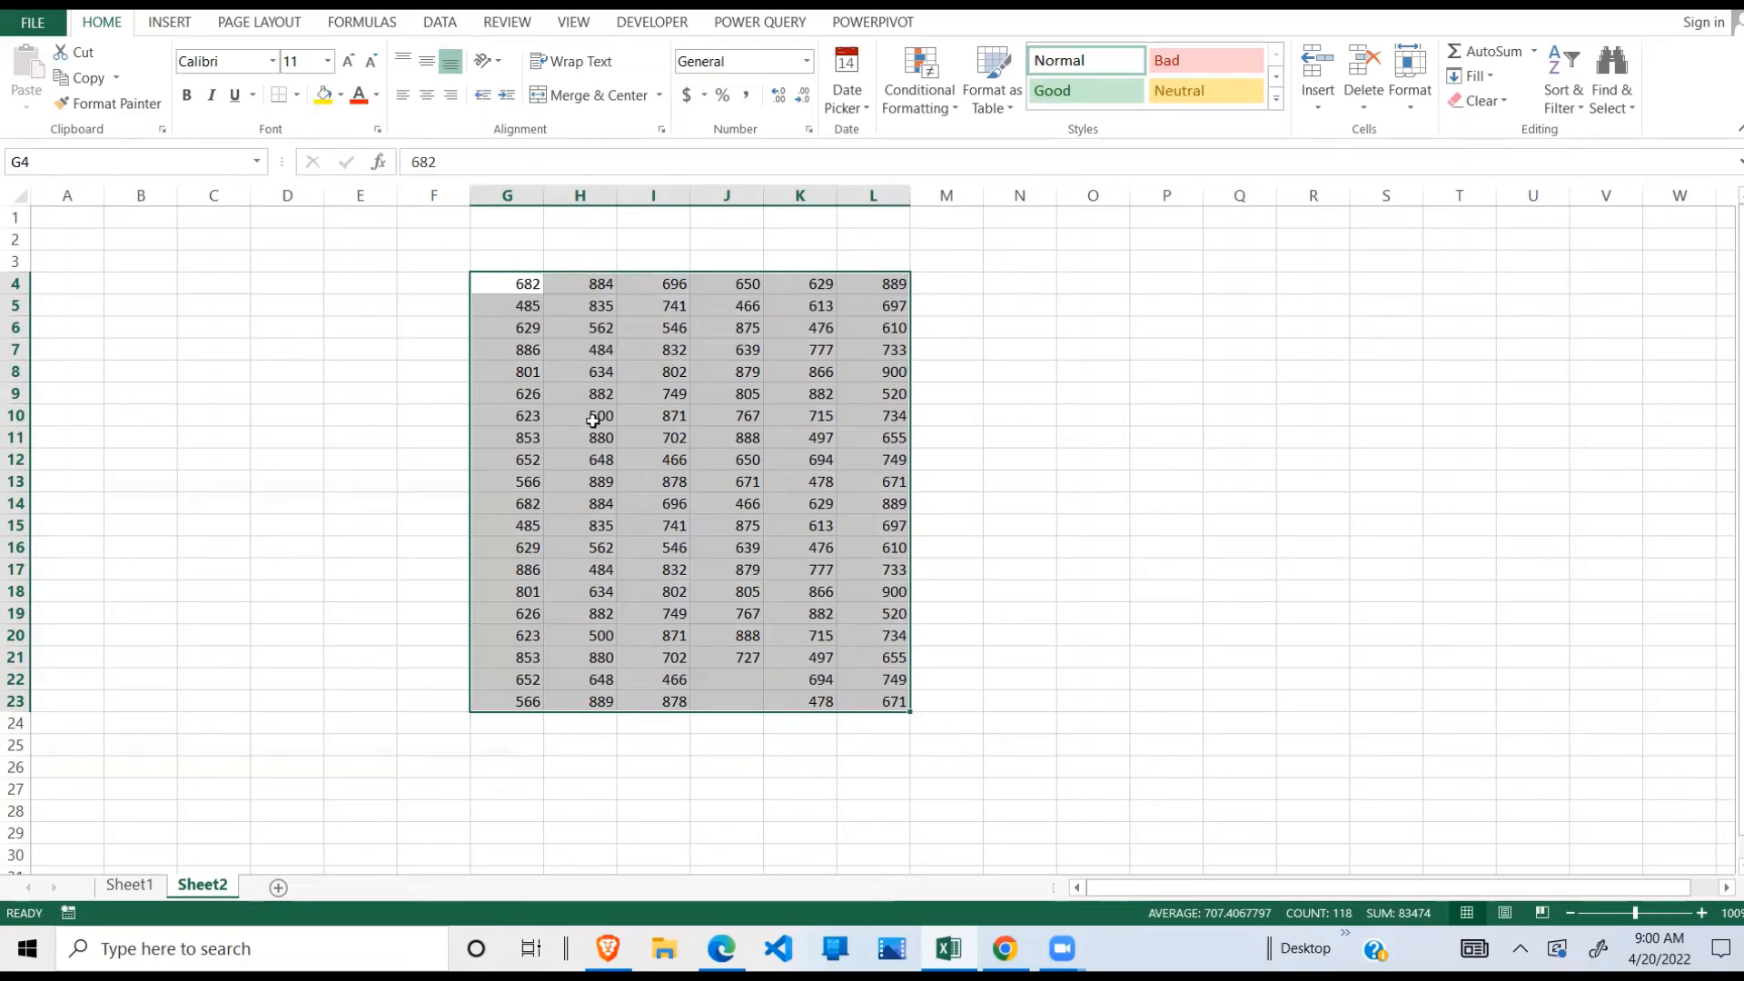
drag(514, 329, 872, 327)
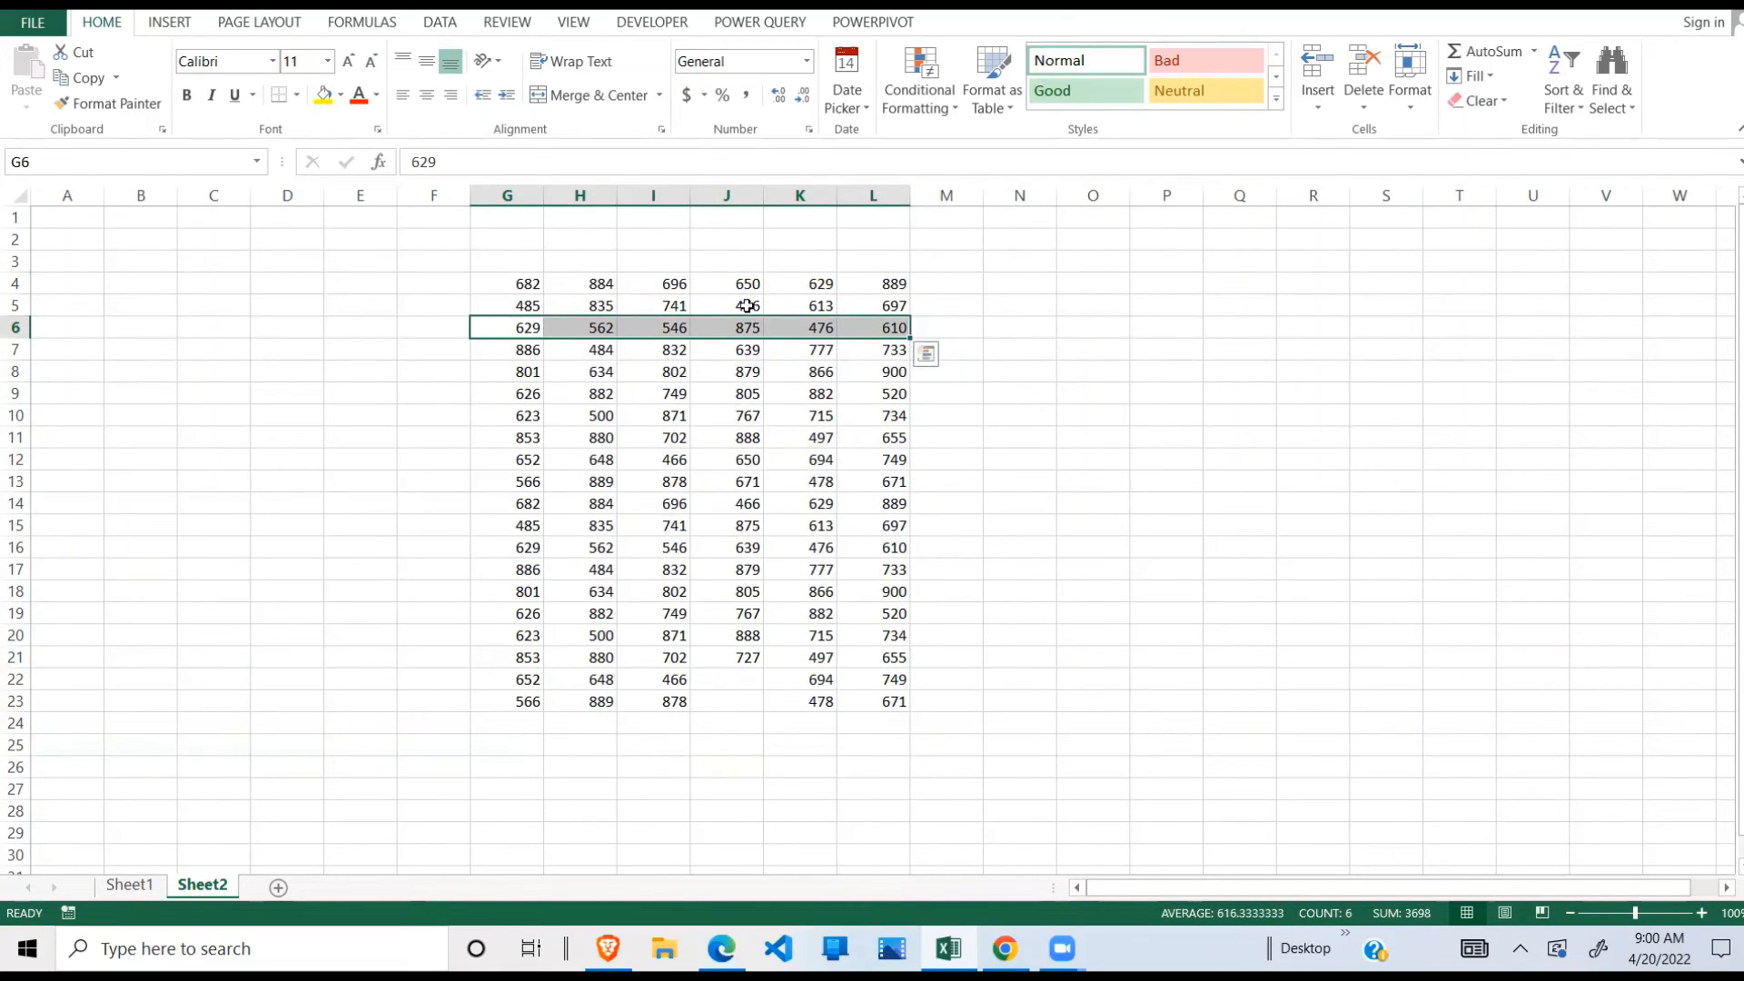
drag(740, 282, 759, 665)
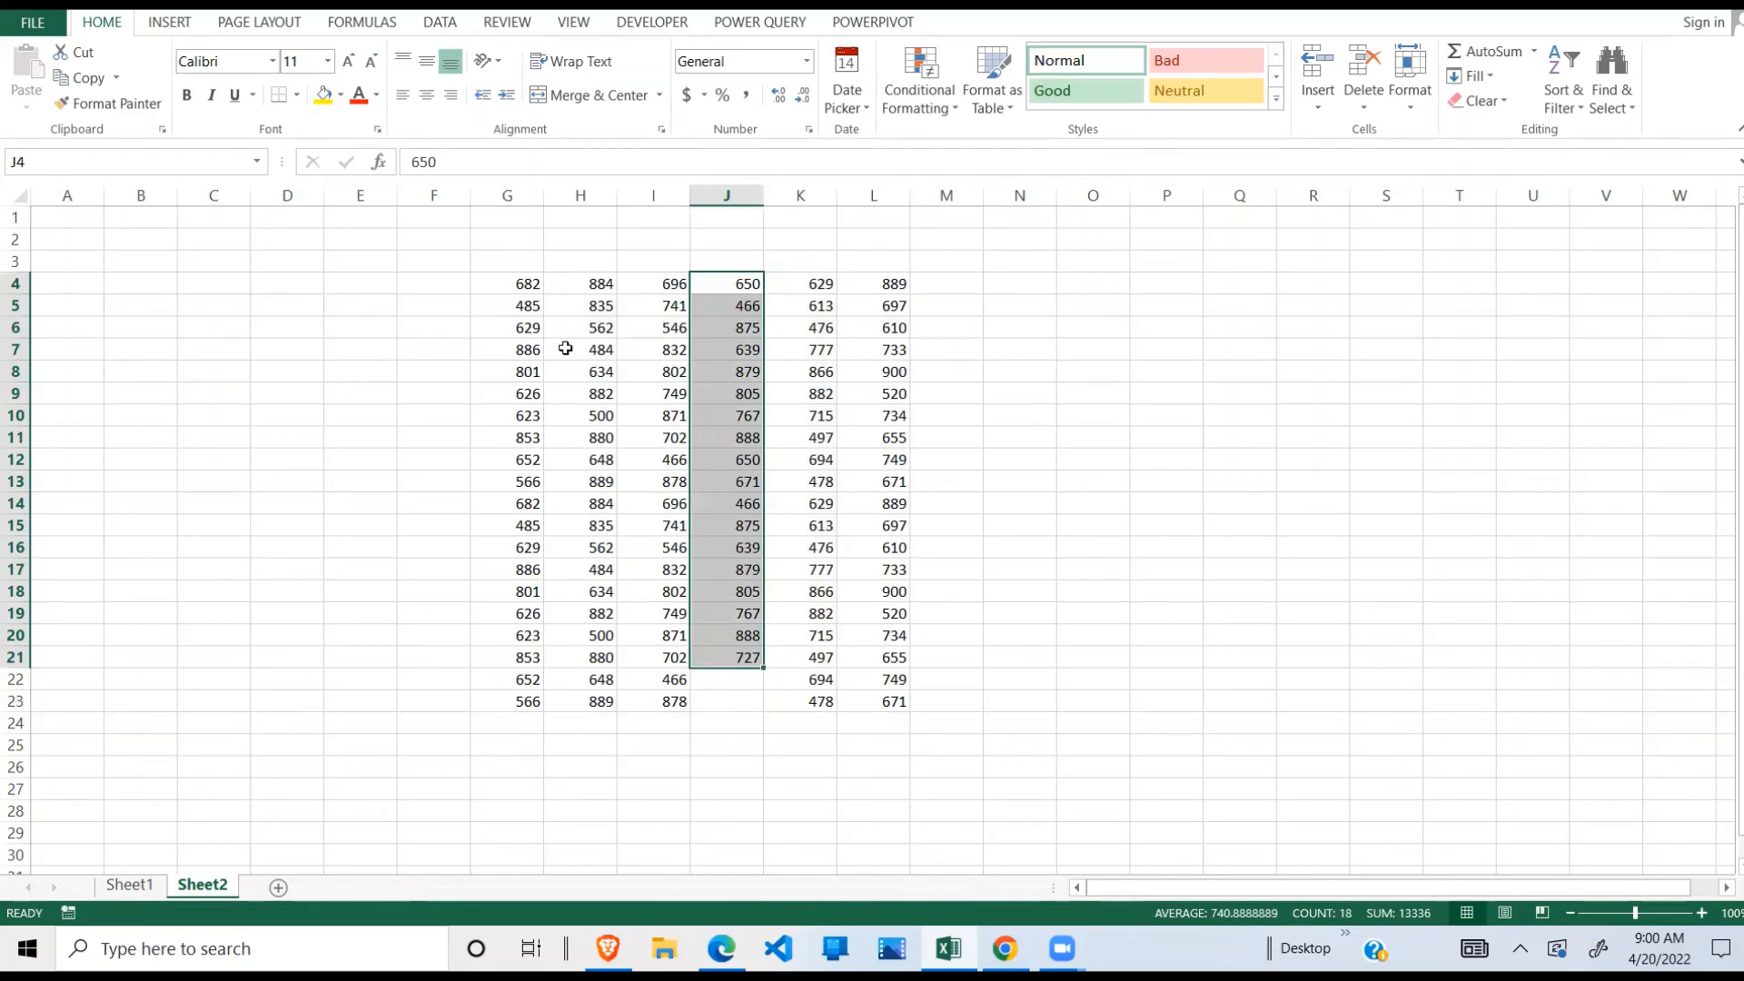
Undo the shift-up deletion and delete the selected blank cells with the Entire row option instead.
key(ctrl+z)
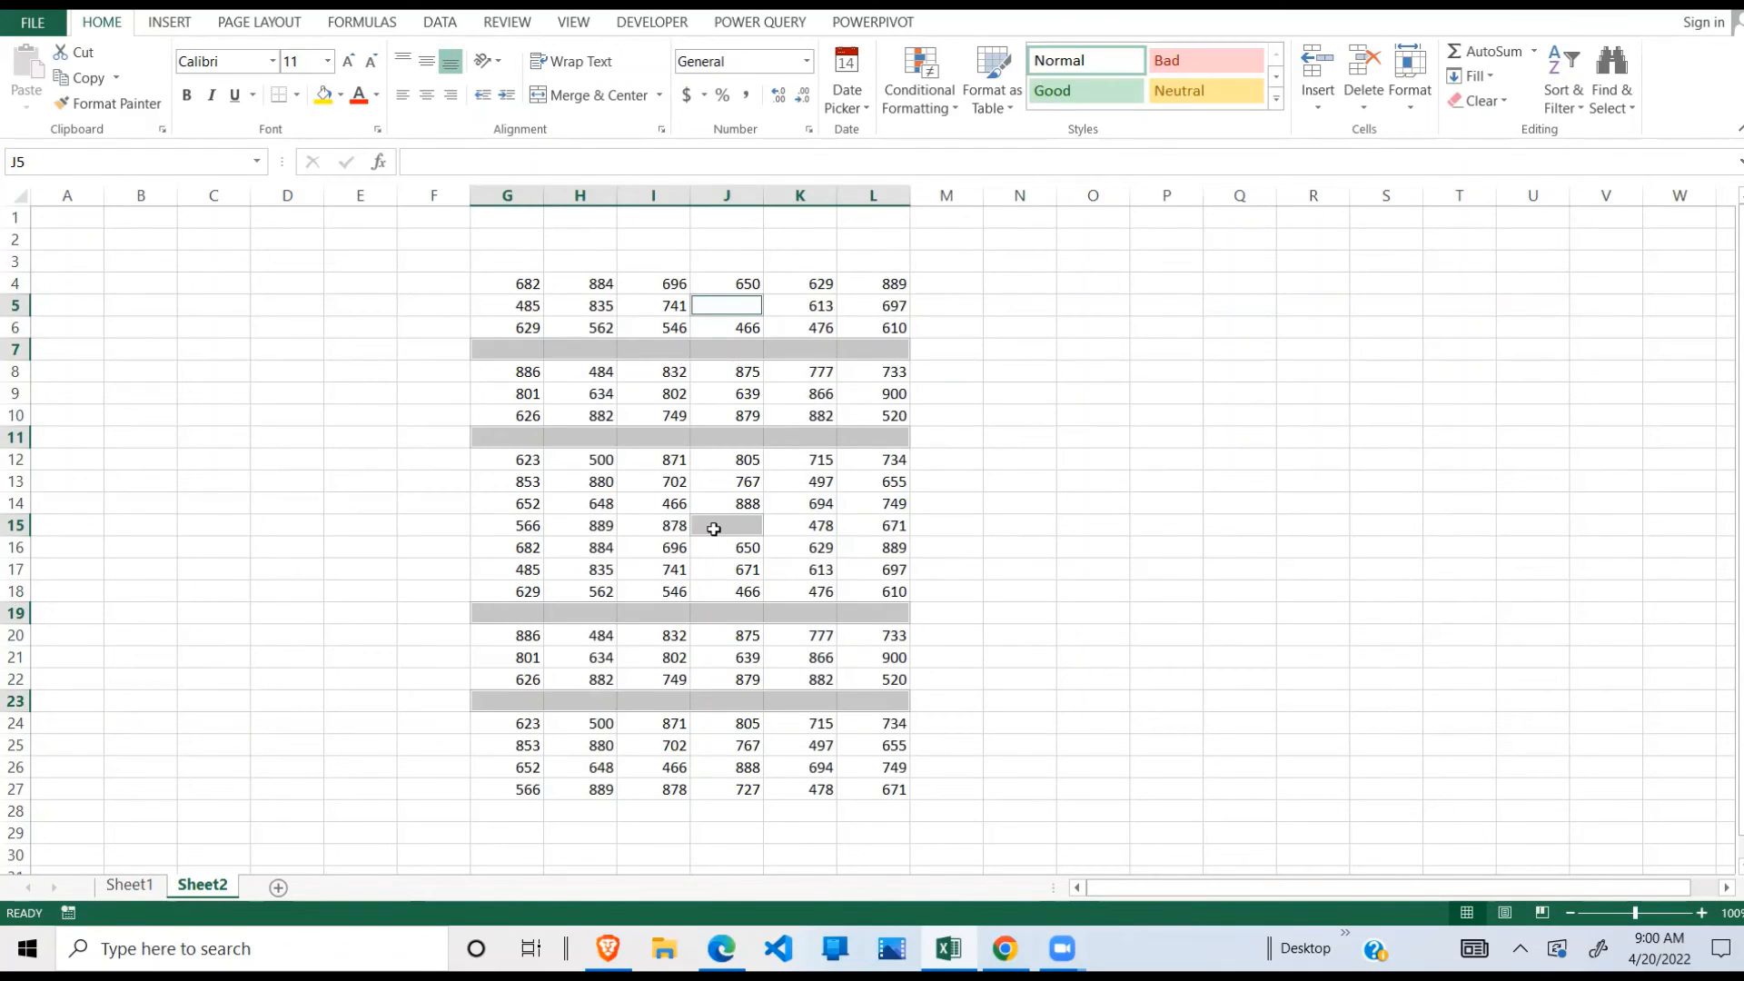
right_click(714, 529)
click(795, 236)
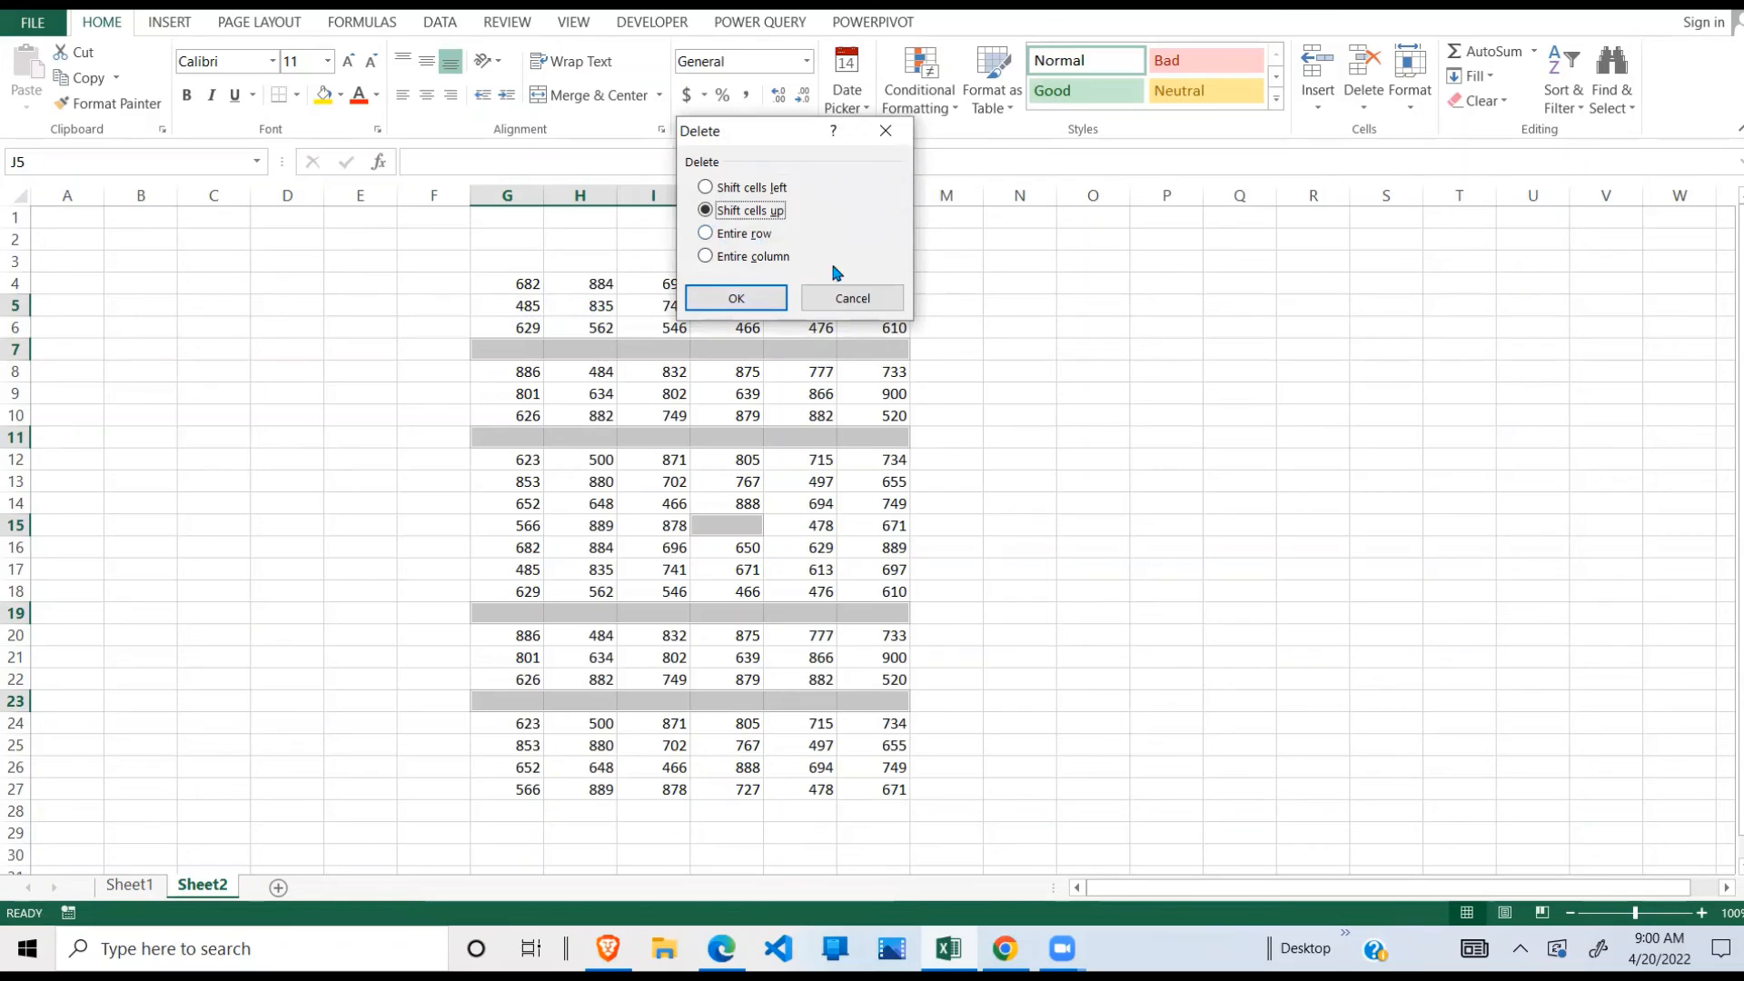
drag(805, 133, 1212, 223)
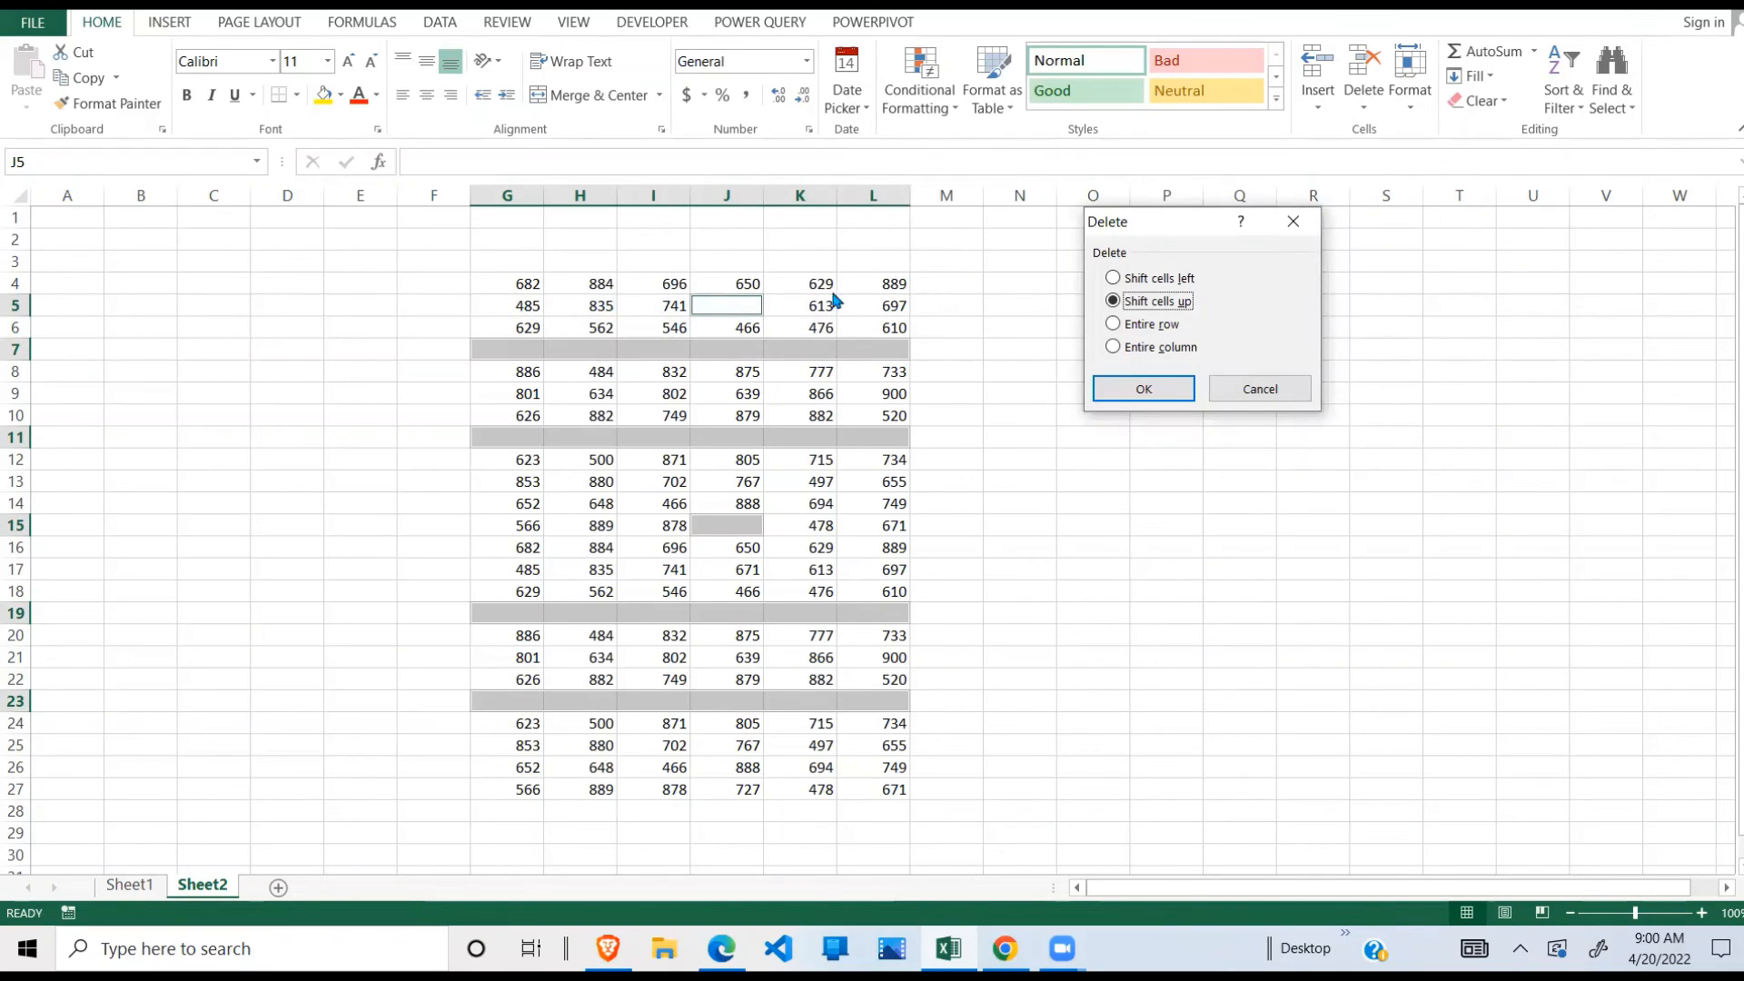
click(1118, 323)
click(1144, 388)
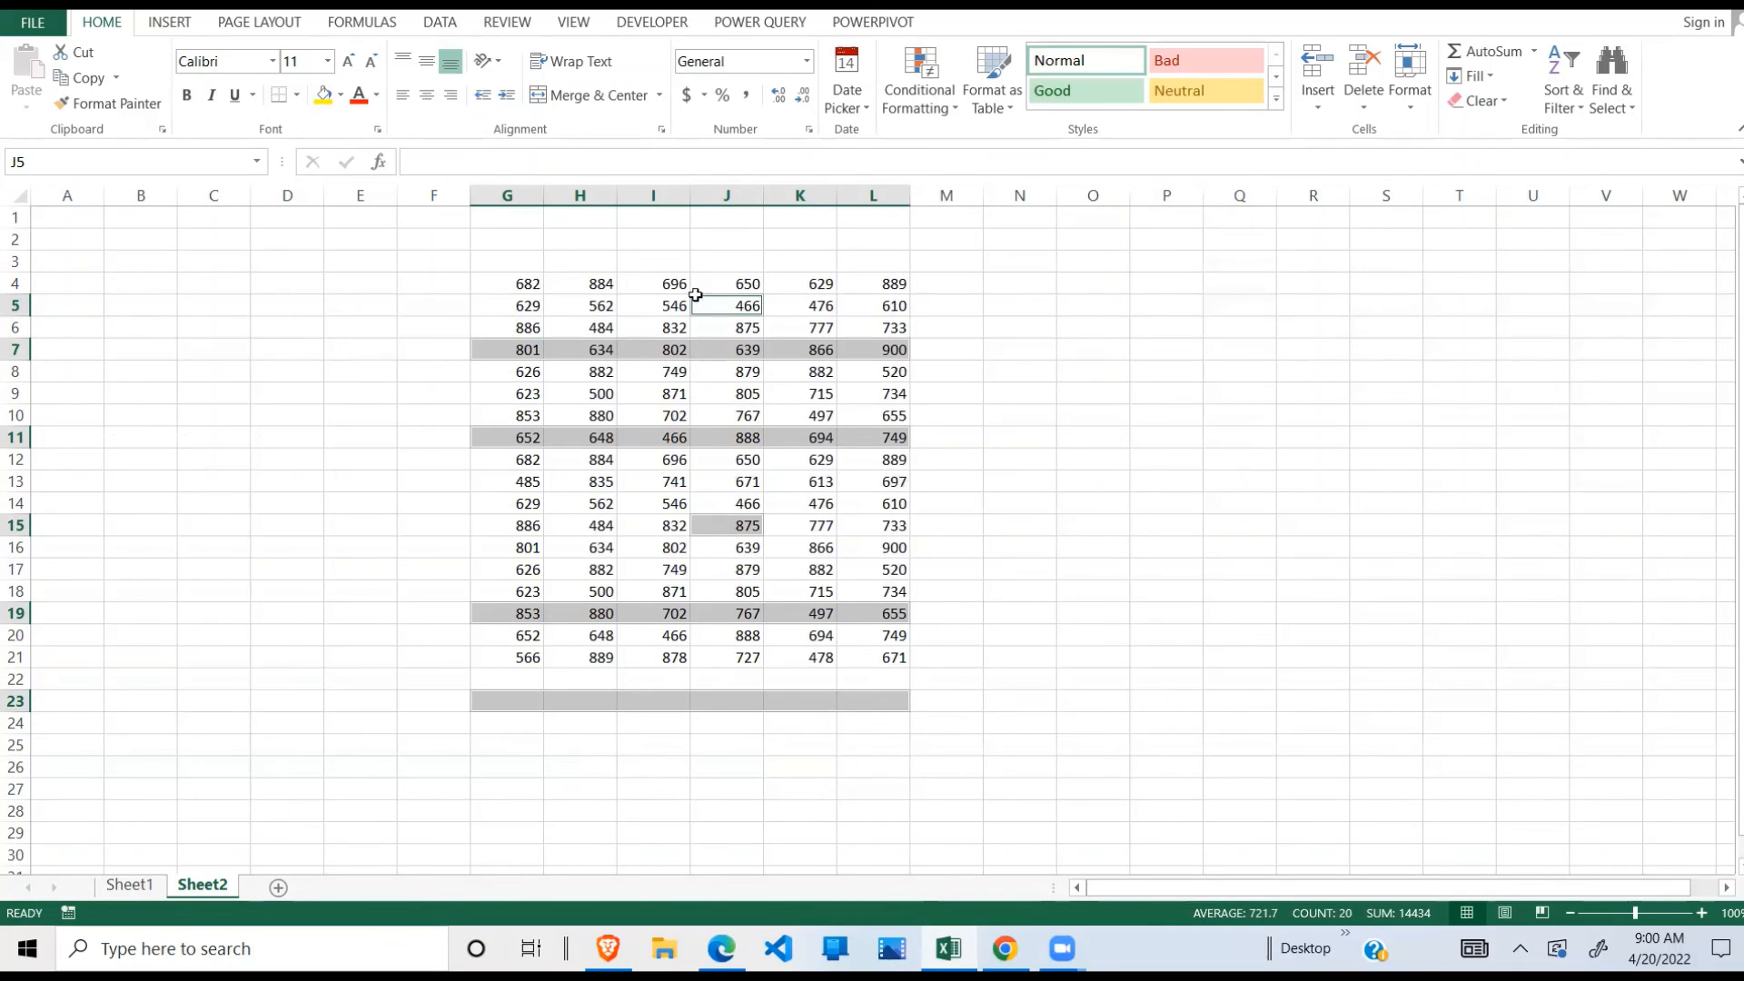
Select the range G4:L21 to check the remaining data after the row deletion.
click(744, 352)
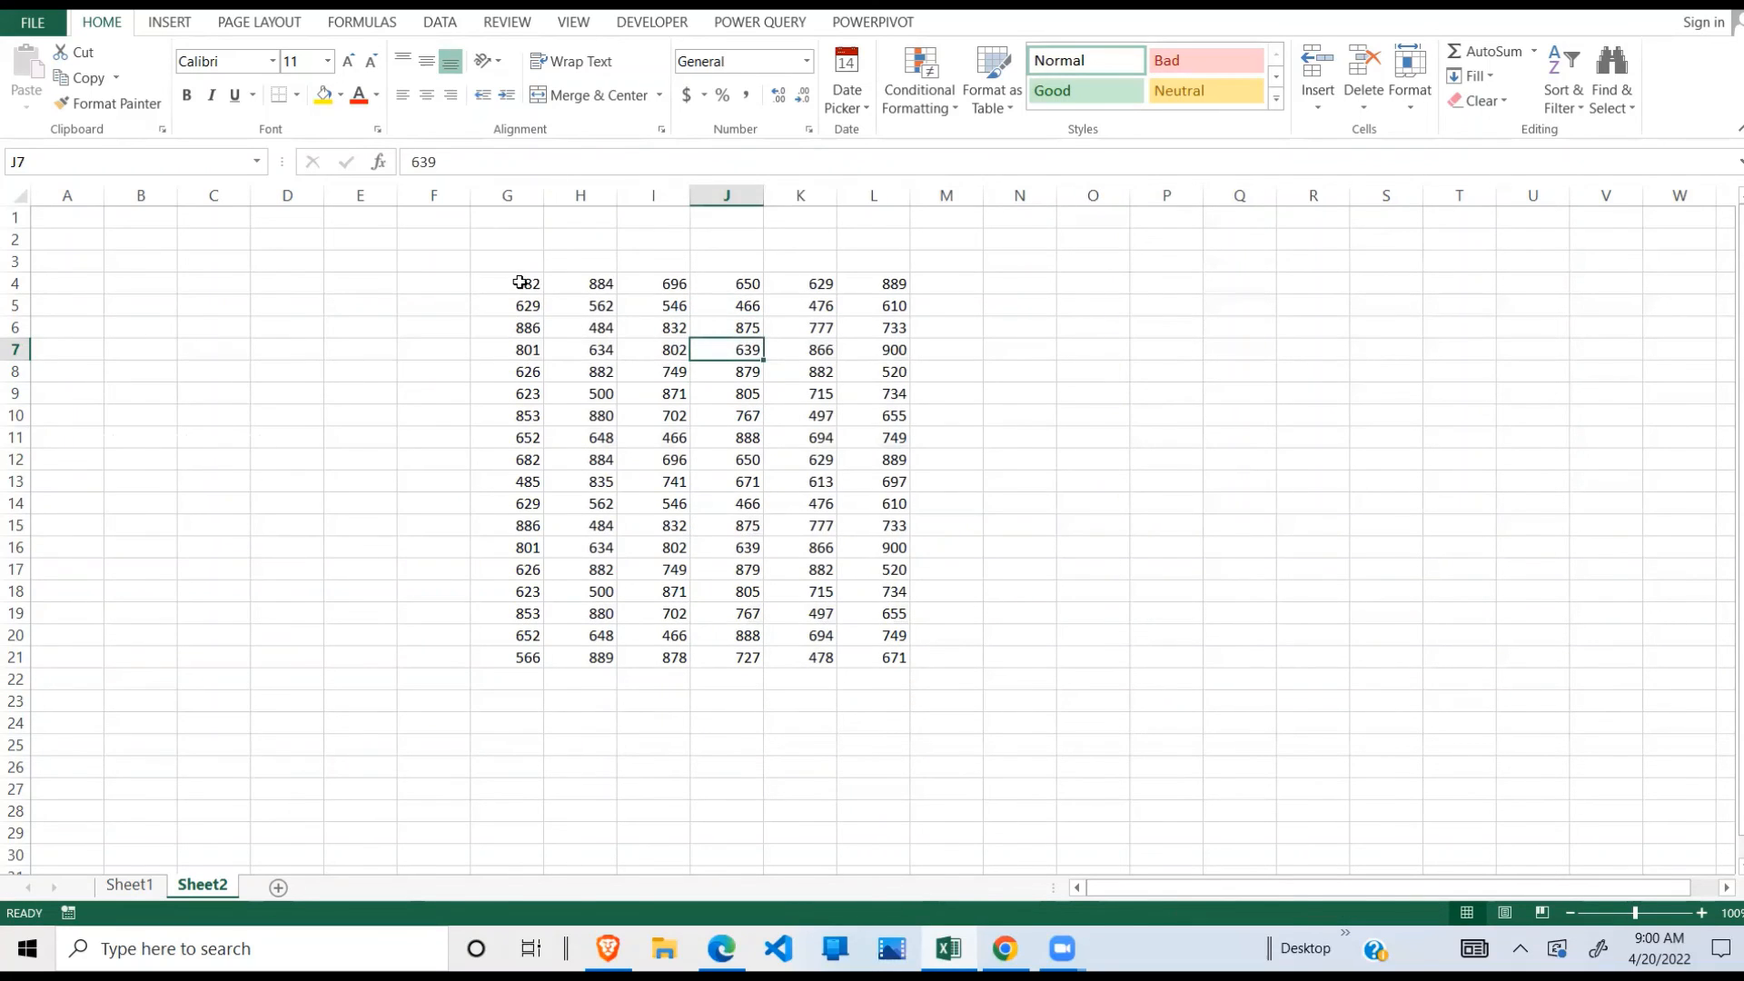
drag(520, 284, 892, 654)
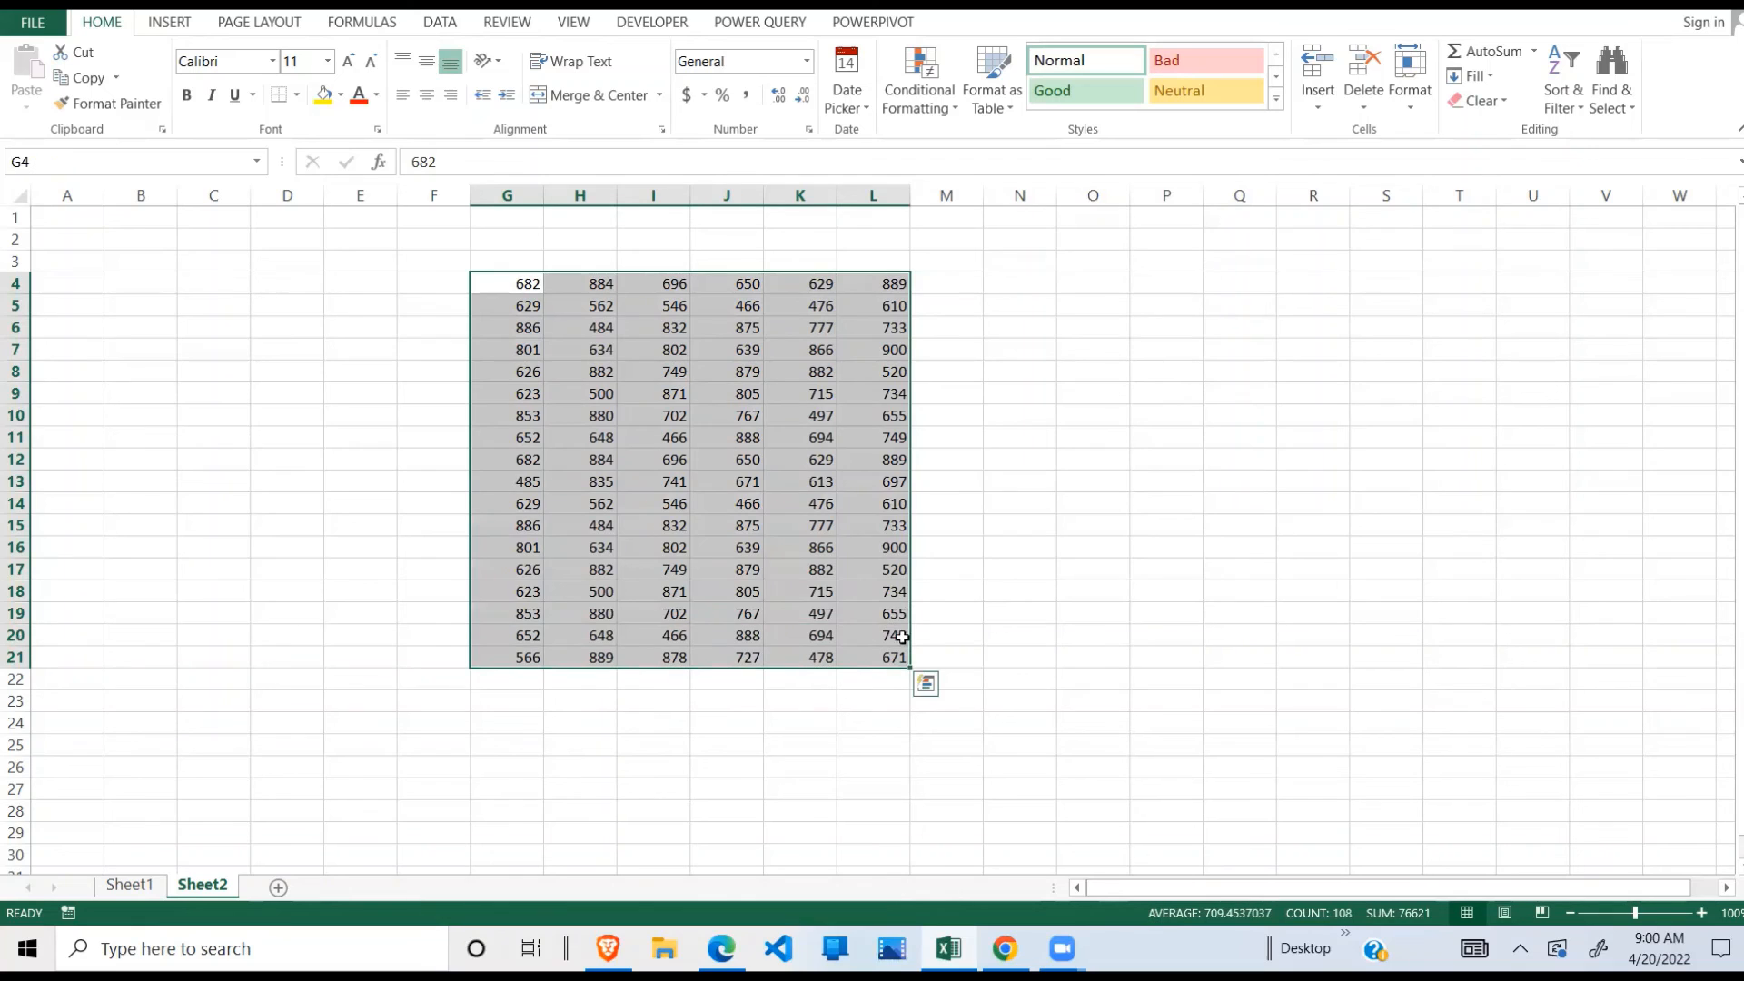
View the original data on Sheet1, and undo the Entire row deletion on Sheet2.
click(136, 892)
click(573, 571)
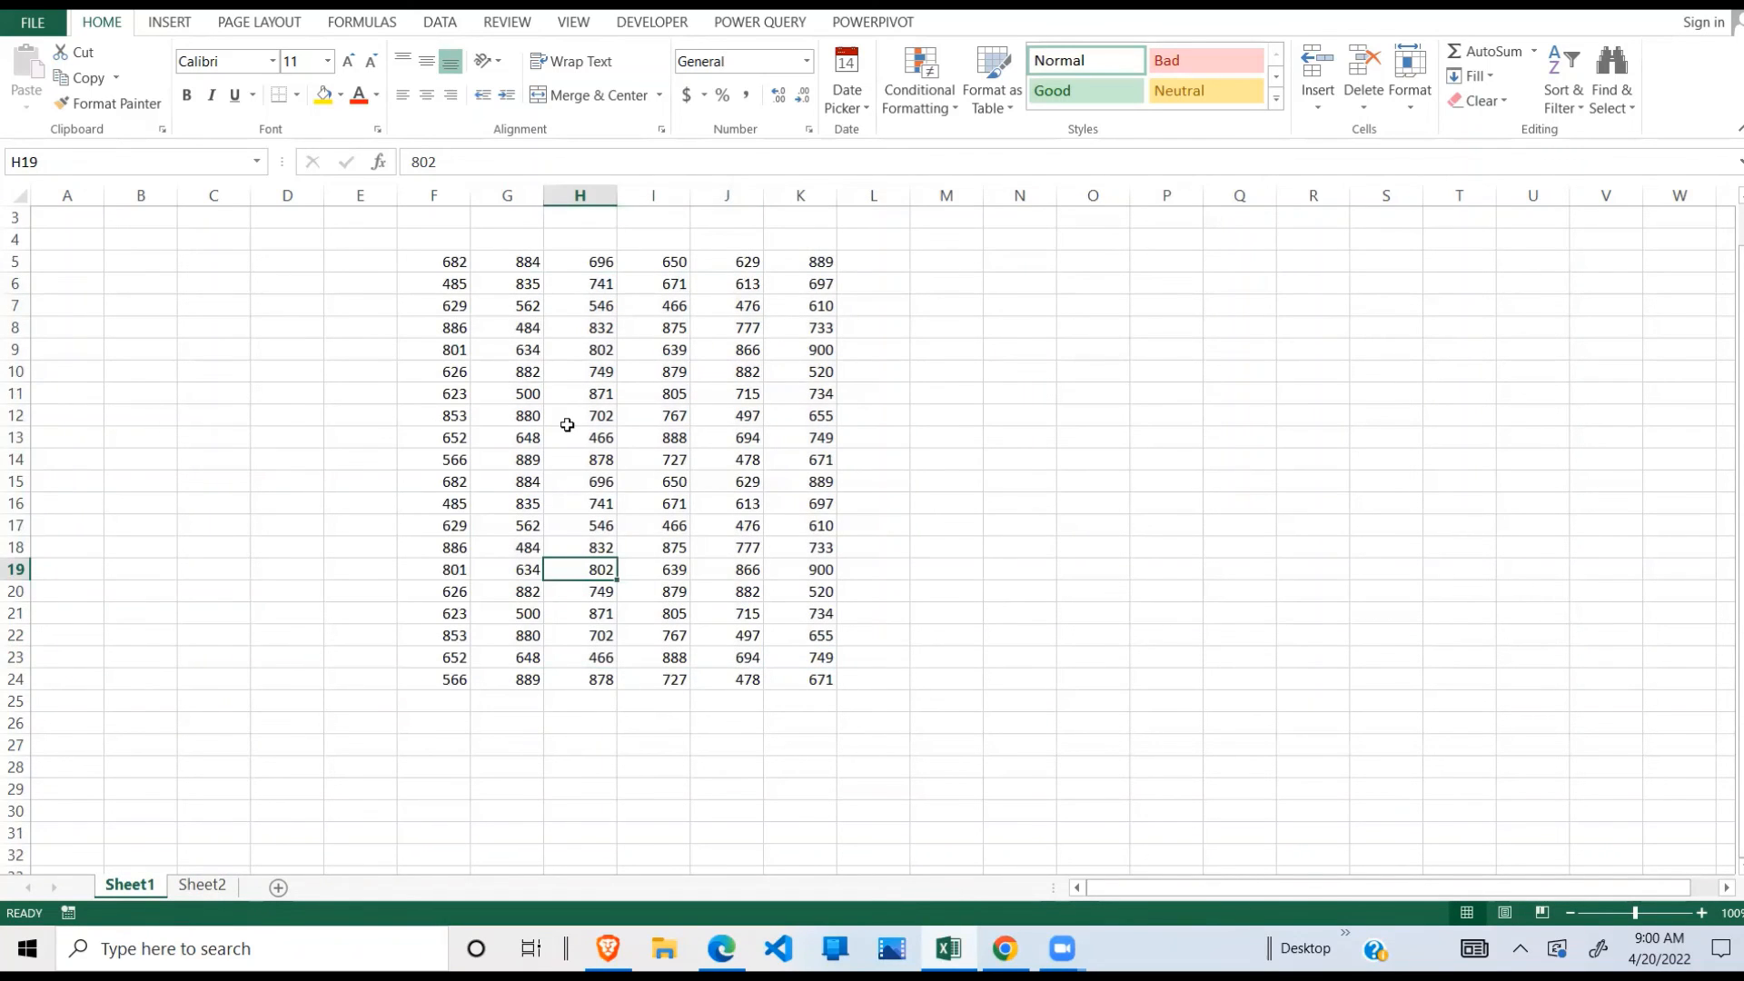
key(ctrl+Page_Down)
click(786, 354)
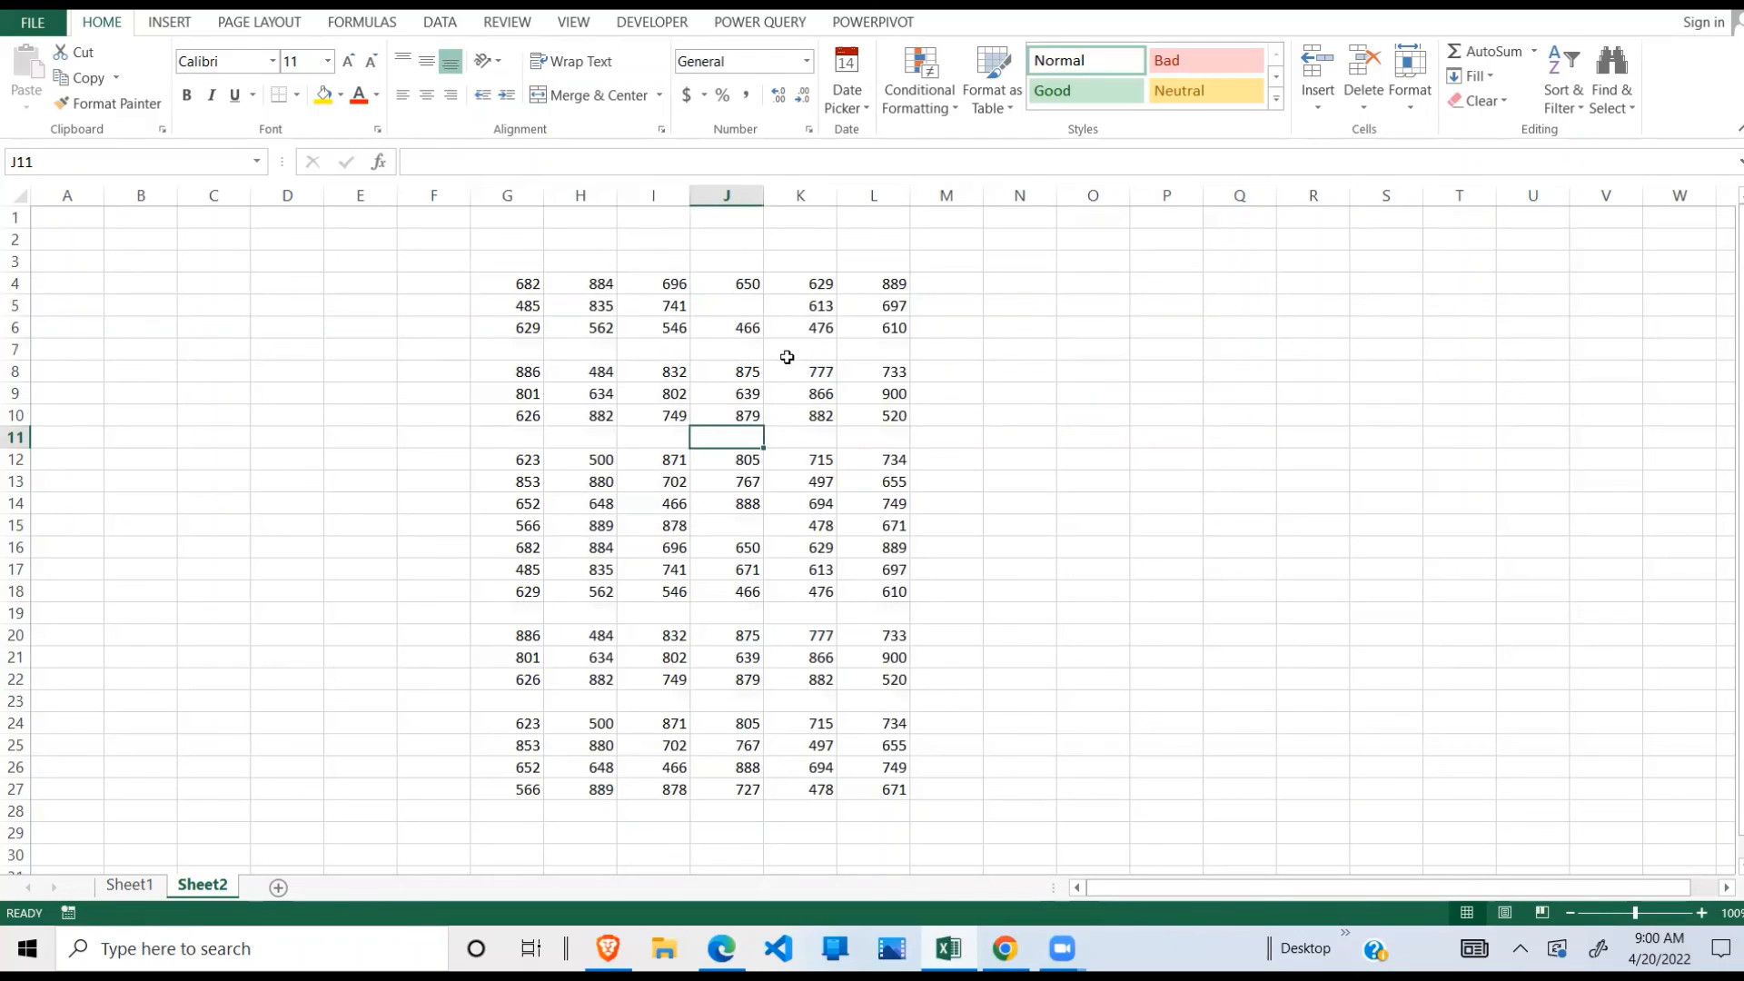
Compare the data on Sheet1 with Sheet2, examining the row G5:L5, its blank cell J5, and cell J17.
click(130, 886)
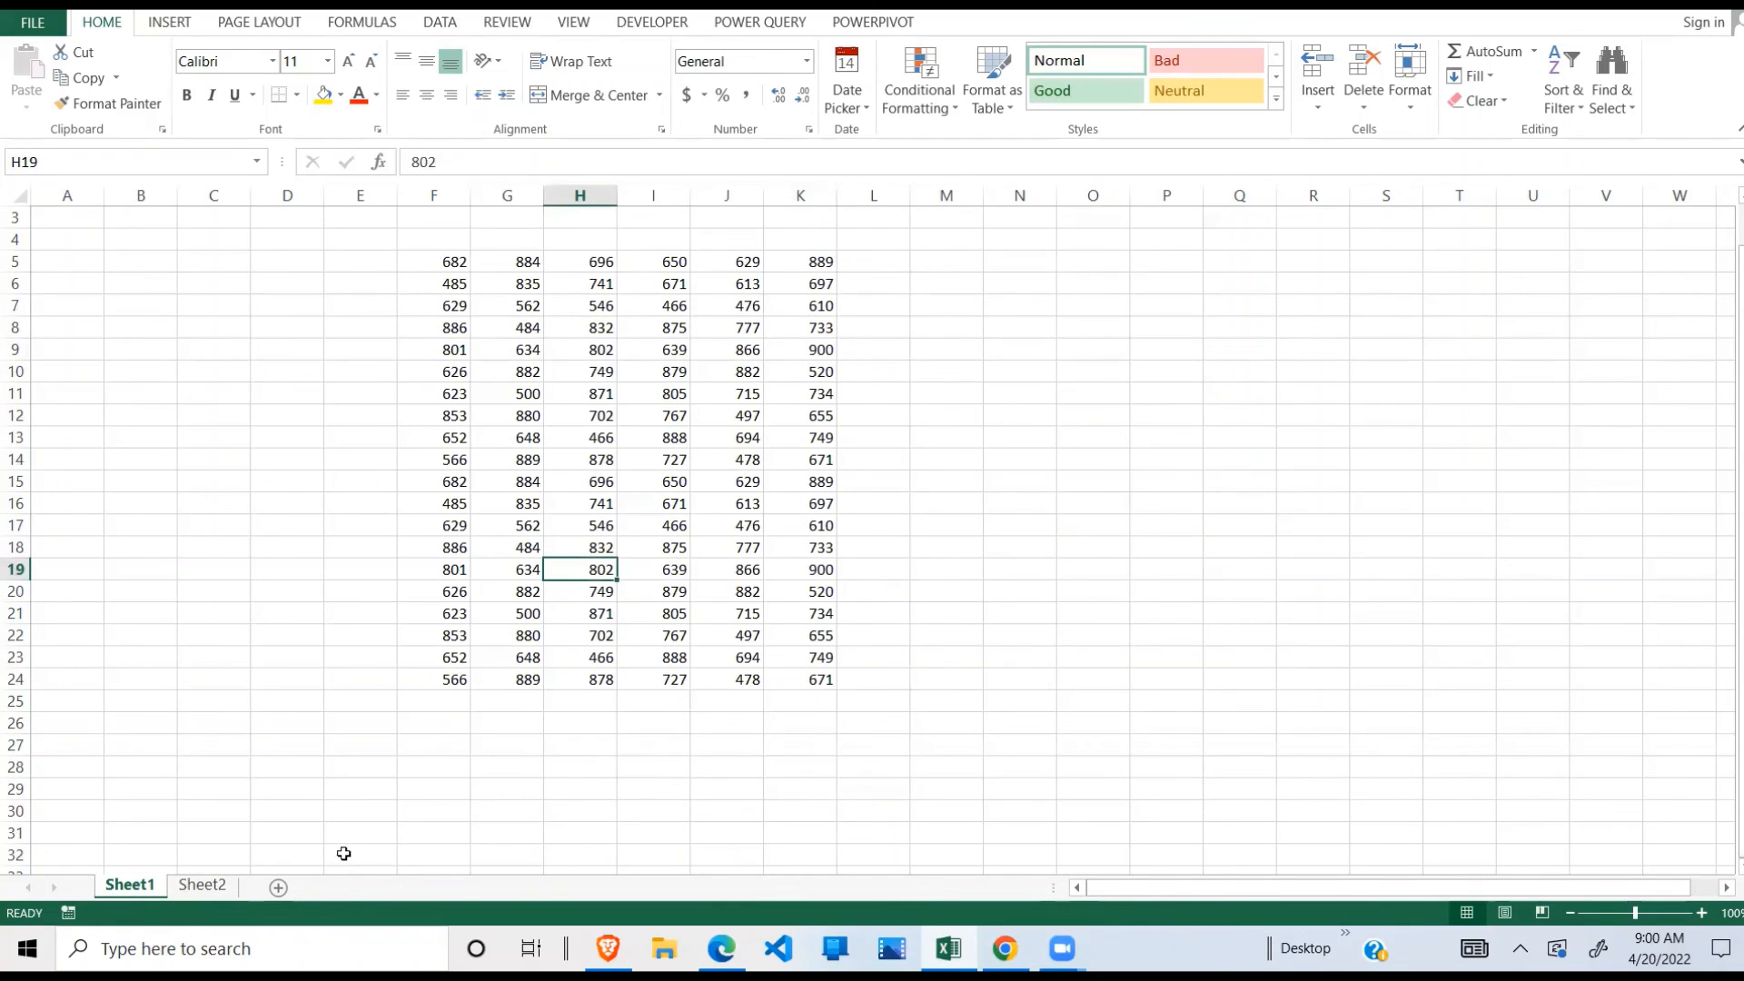
click(203, 888)
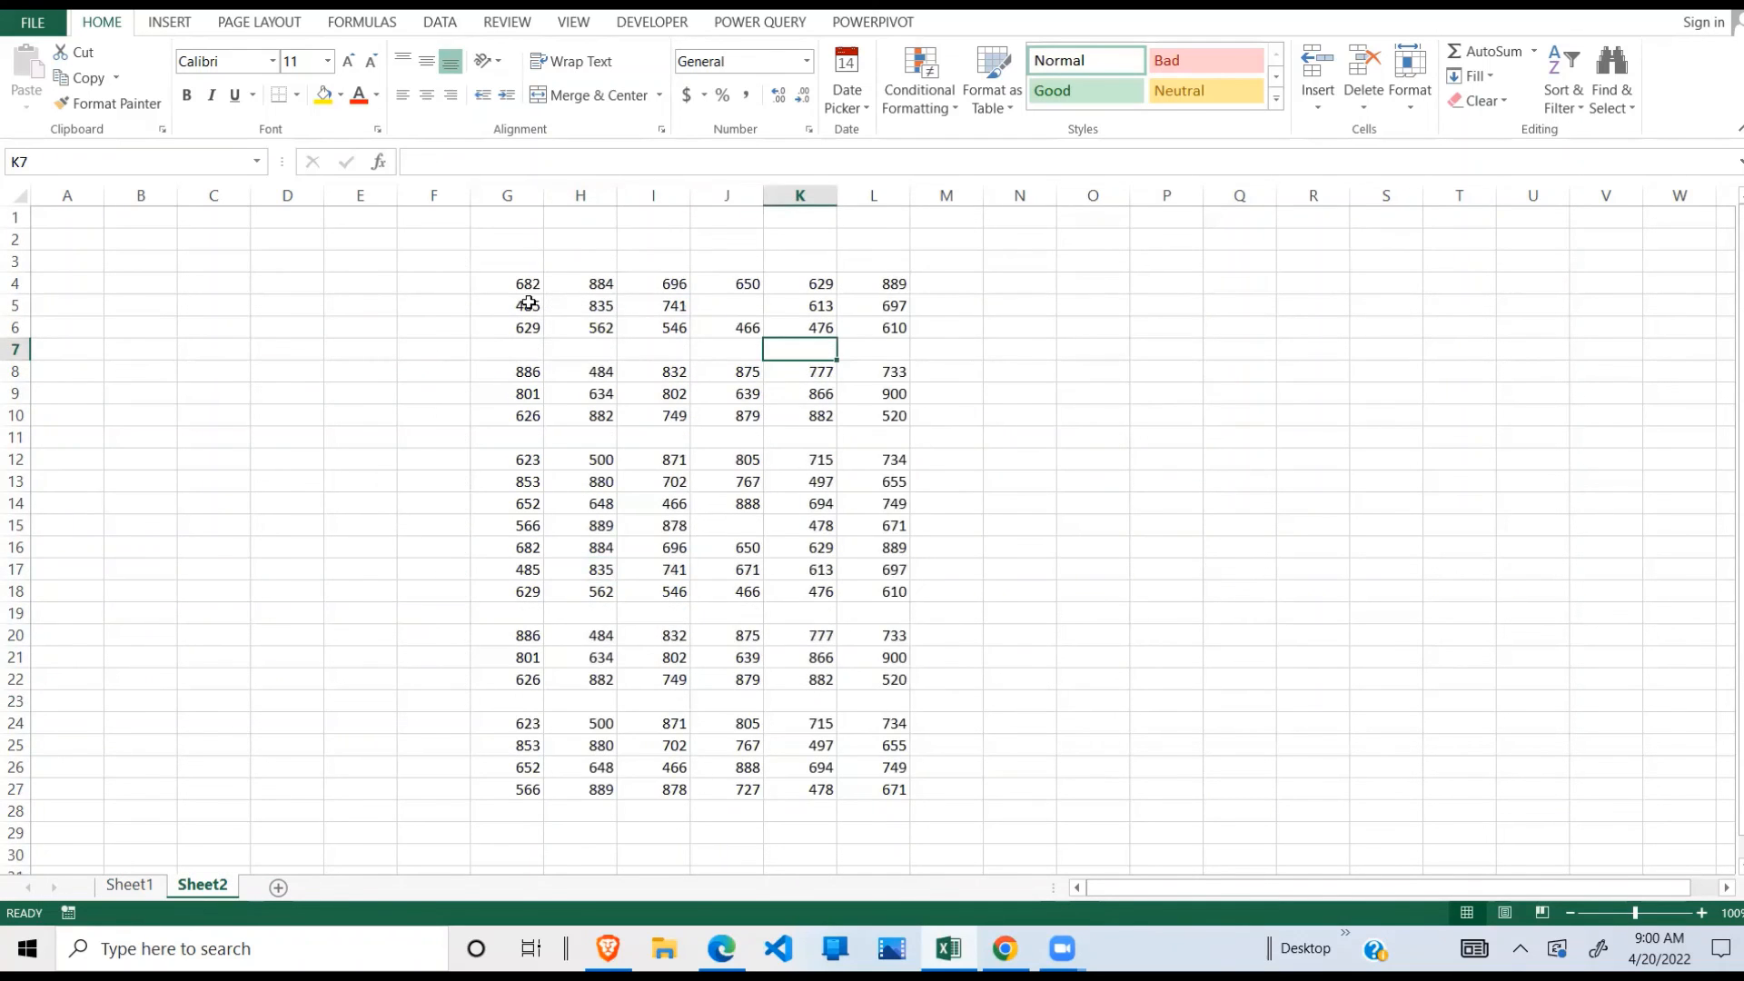
drag(529, 305, 893, 310)
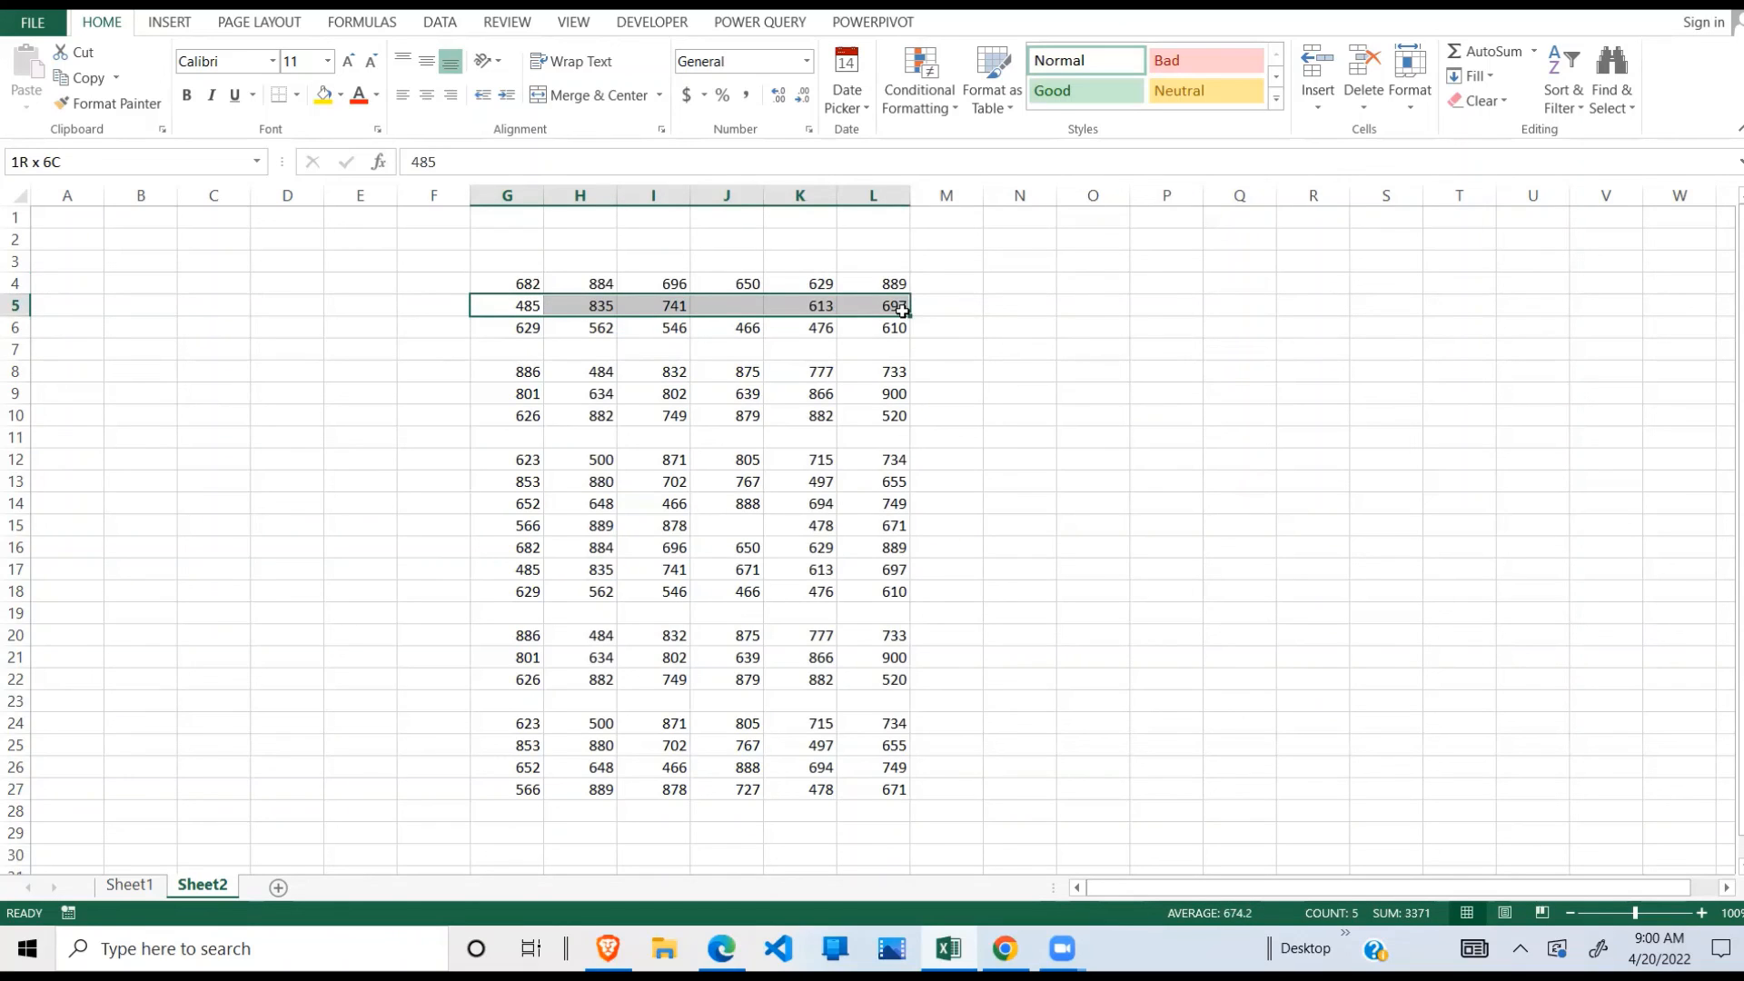
click(739, 310)
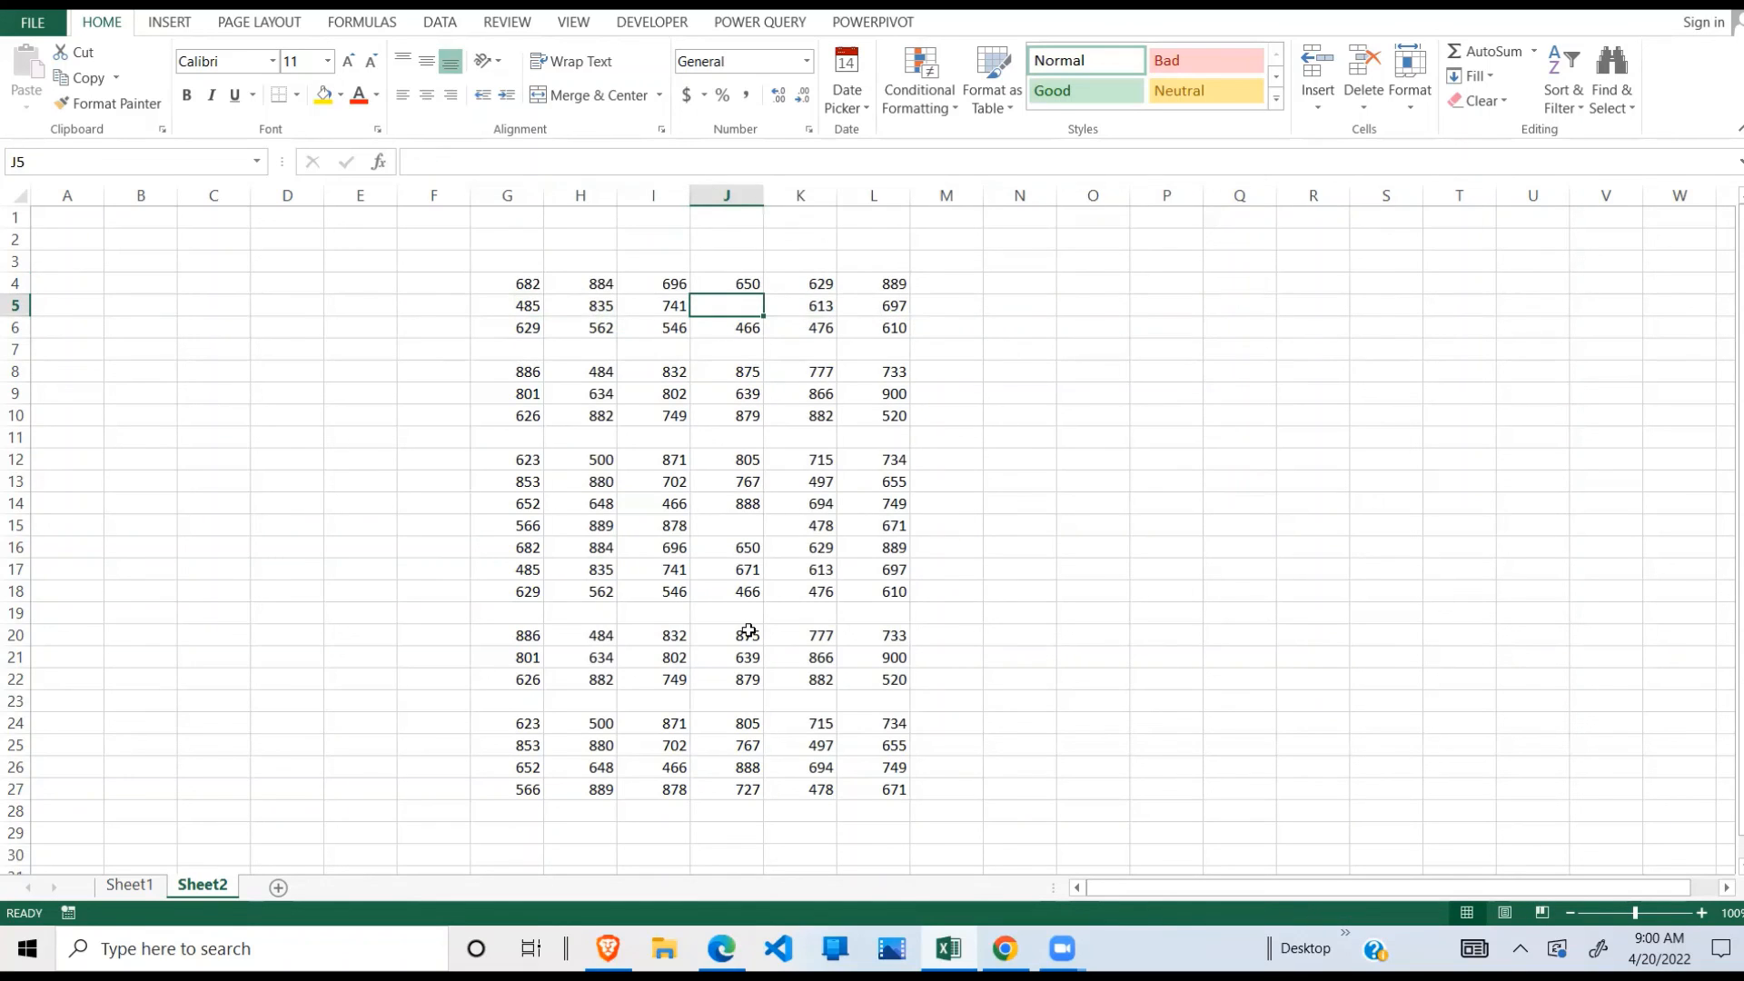
click(756, 571)
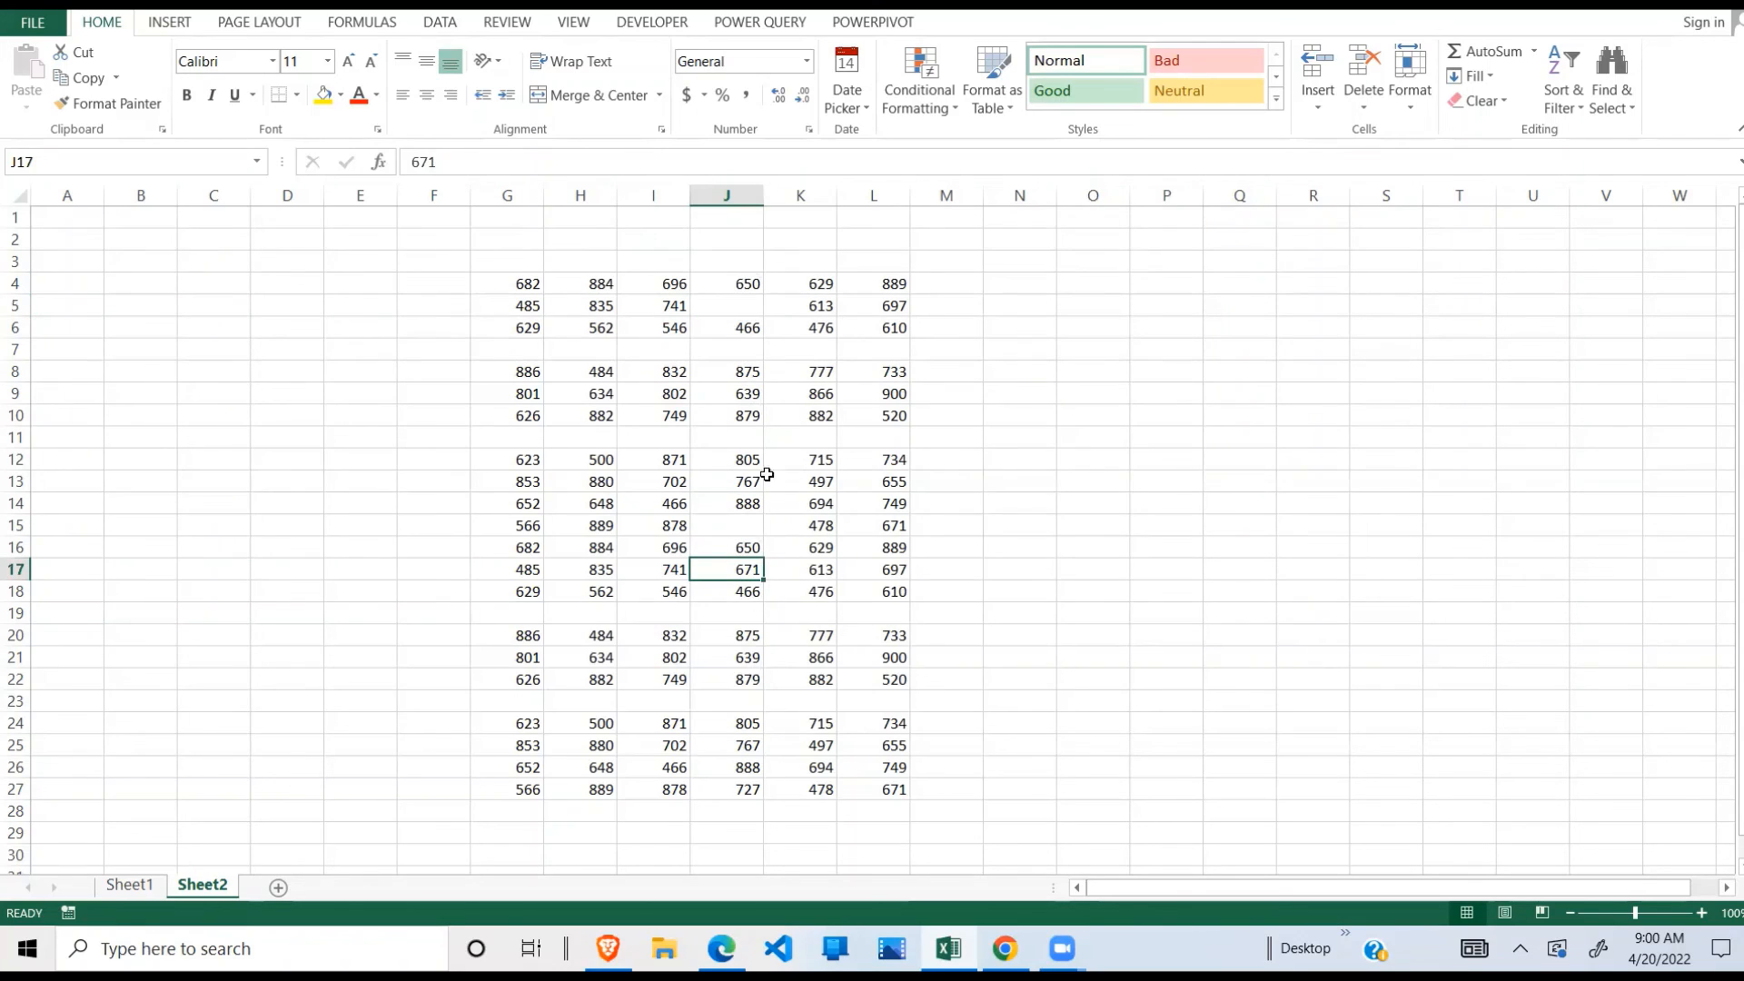